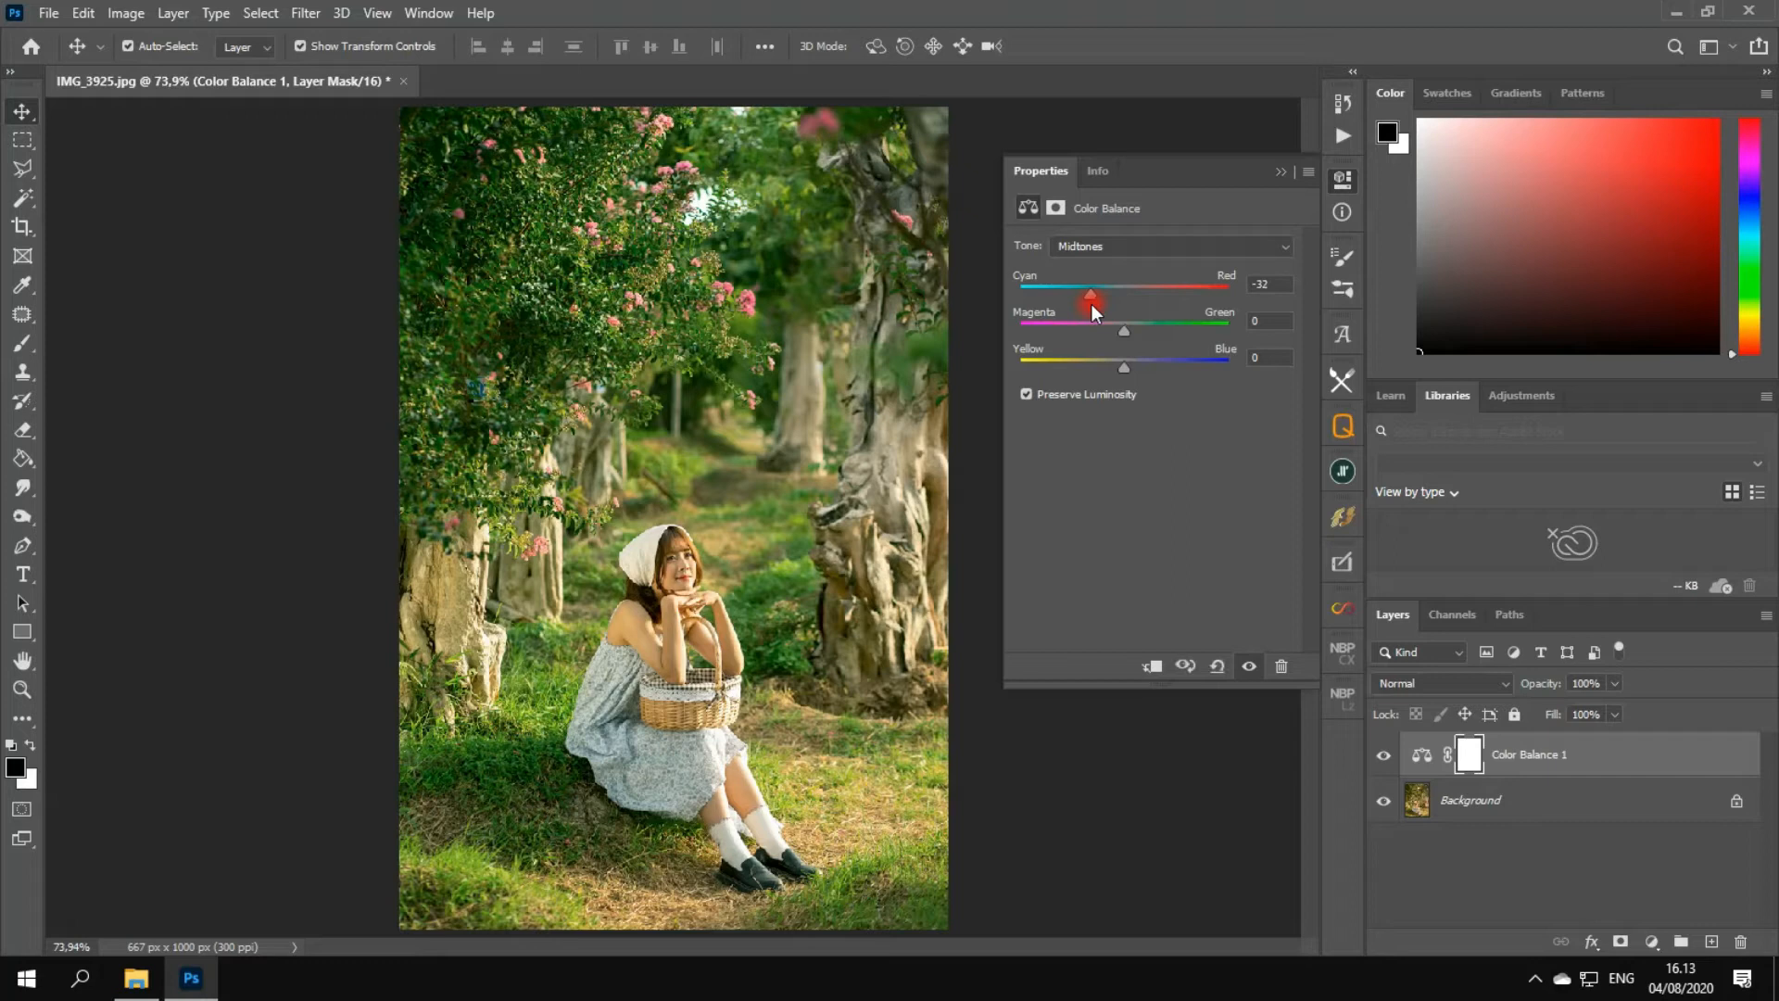
- Set the Color Balance midtones to +19 towards green and +59 towards blue
{"action": "left_click_drag", "start_coordinate": [1126, 326], "coordinate": [1137, 331]}
{"action": "left_click_drag", "start_coordinate": [1127, 367], "coordinate": [1129, 367]}
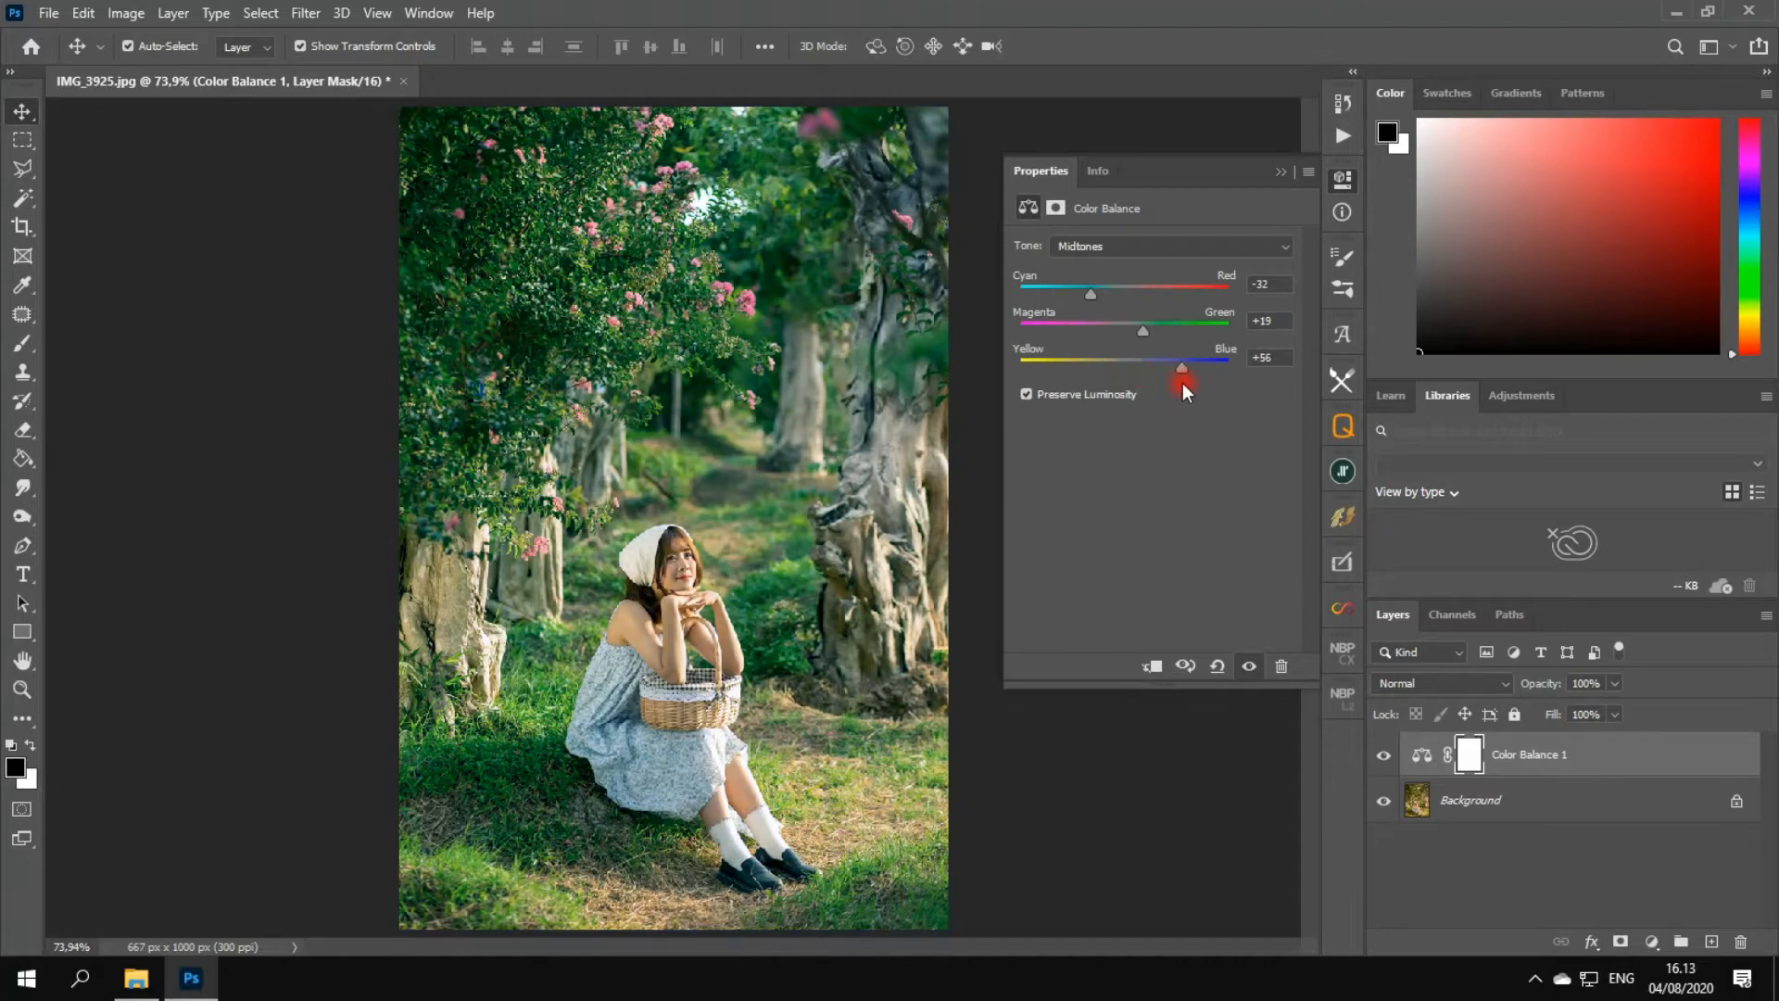
- Set the Color Balance shadows to magenta -1 and blue +3, and shift them strongly towards cyan
{"action": "left_click", "coordinate": [1136, 248]}
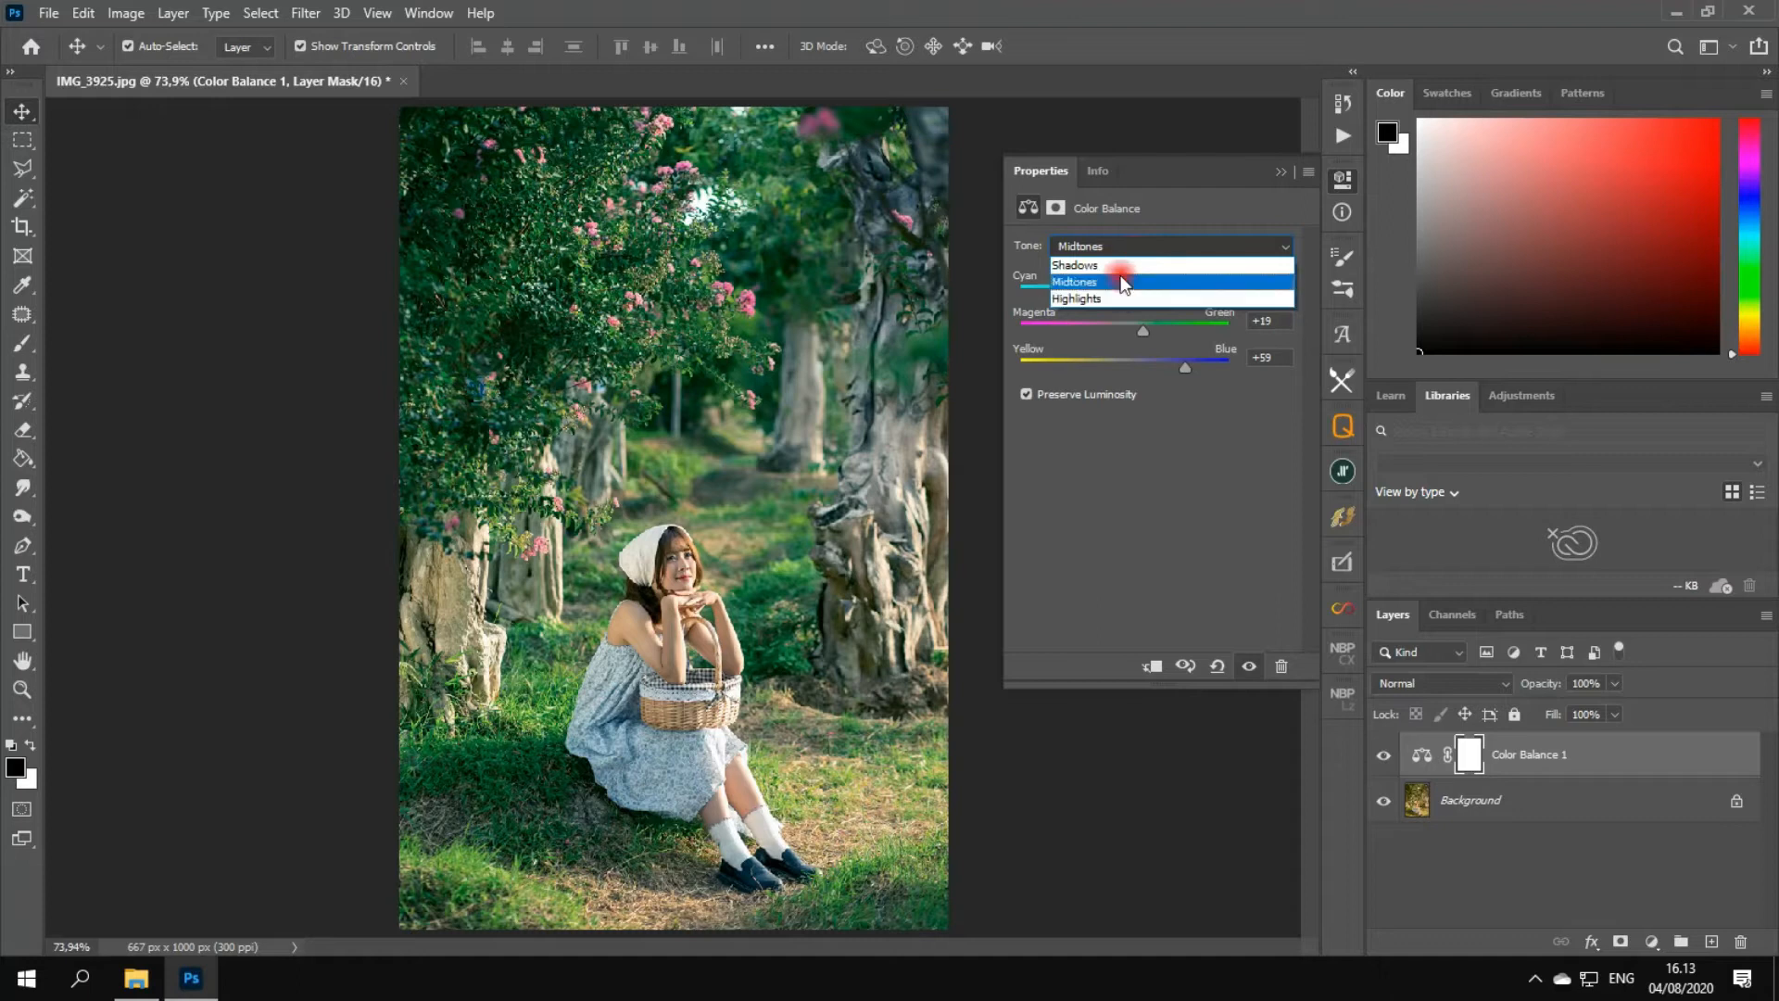
{"action": "left_click", "coordinate": [1120, 266]}
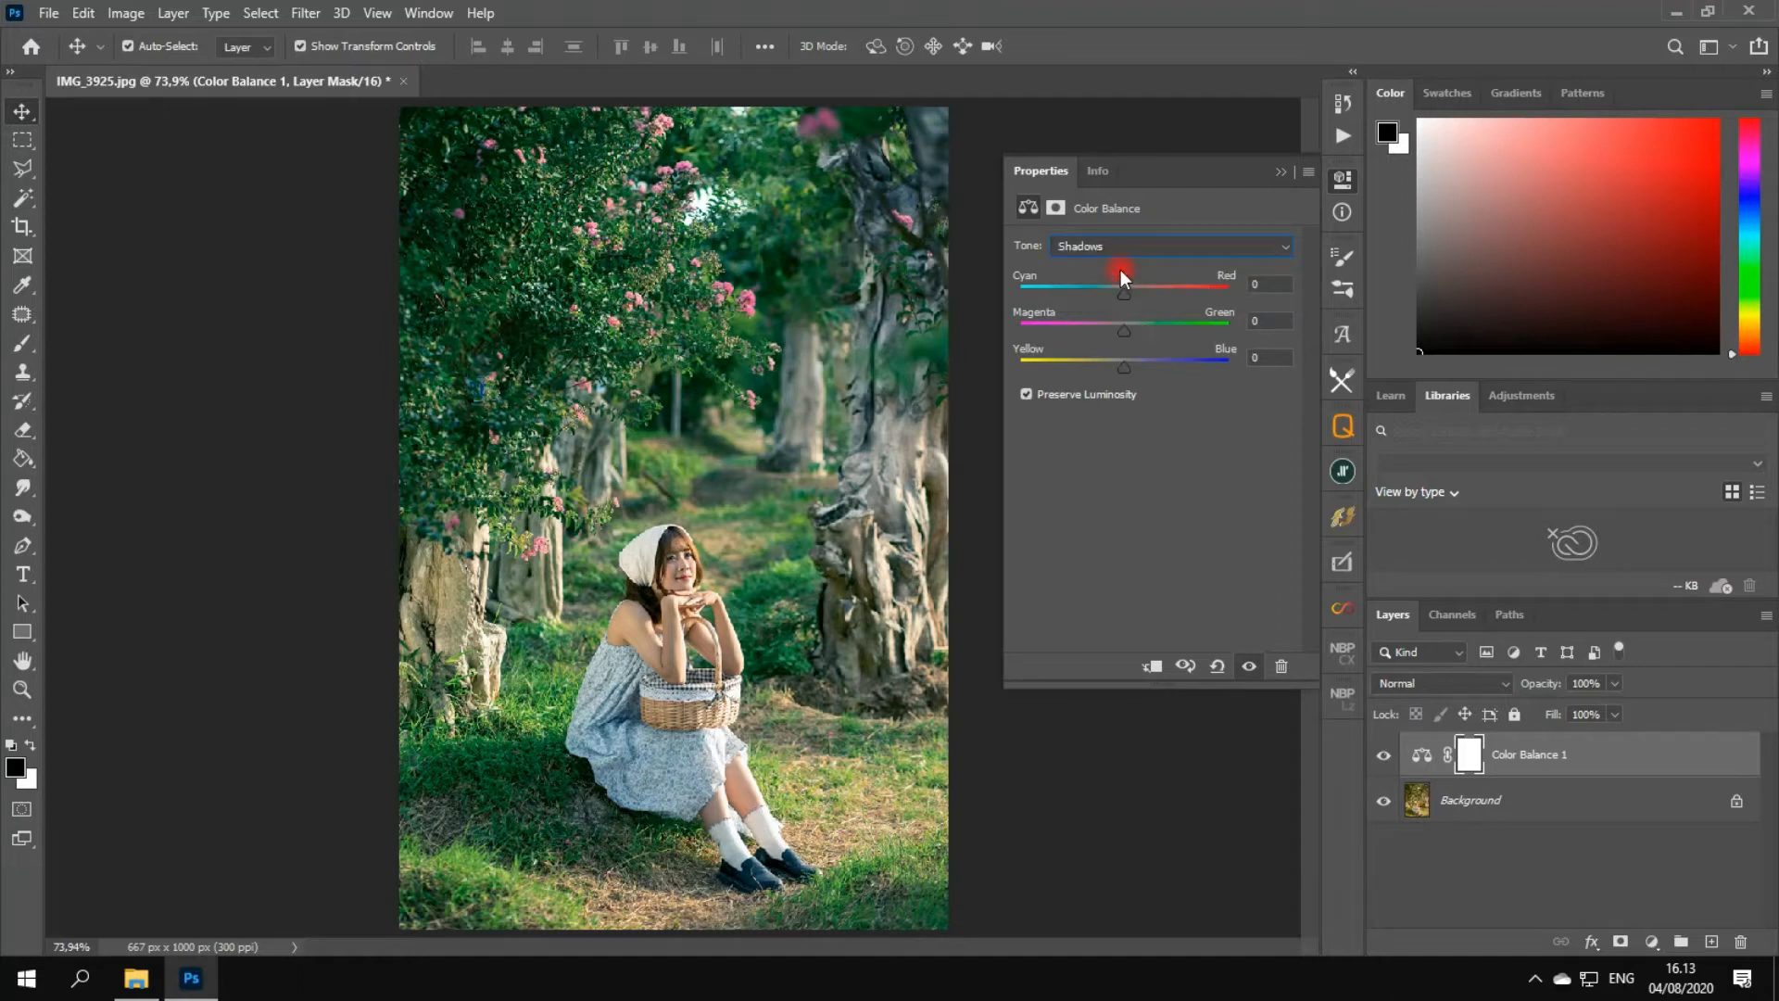
{"action": "left_click_drag", "start_coordinate": [1123, 290], "coordinate": [1092, 289]}
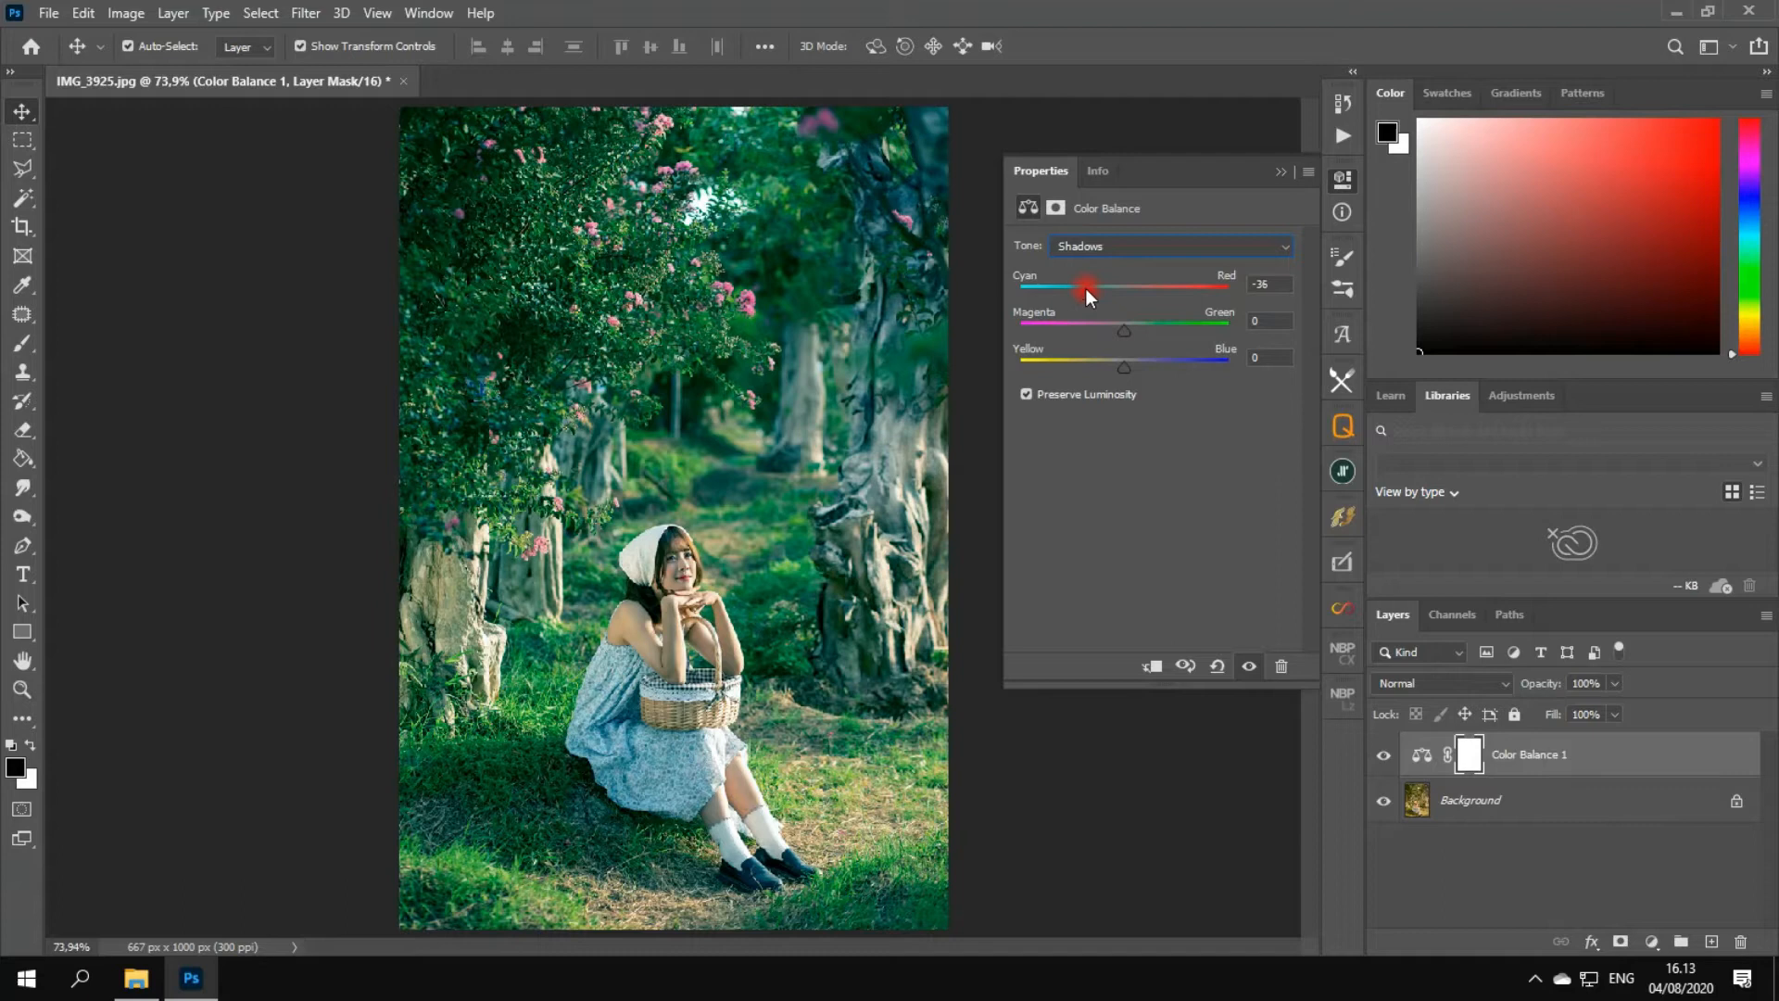
{"action": "left_click_drag", "start_coordinate": [1066, 287], "coordinate": [1123, 332]}
{"action": "left_click_drag", "start_coordinate": [1125, 365], "coordinate": [1128, 370]}
{"action": "left_click", "coordinate": [1109, 250]}
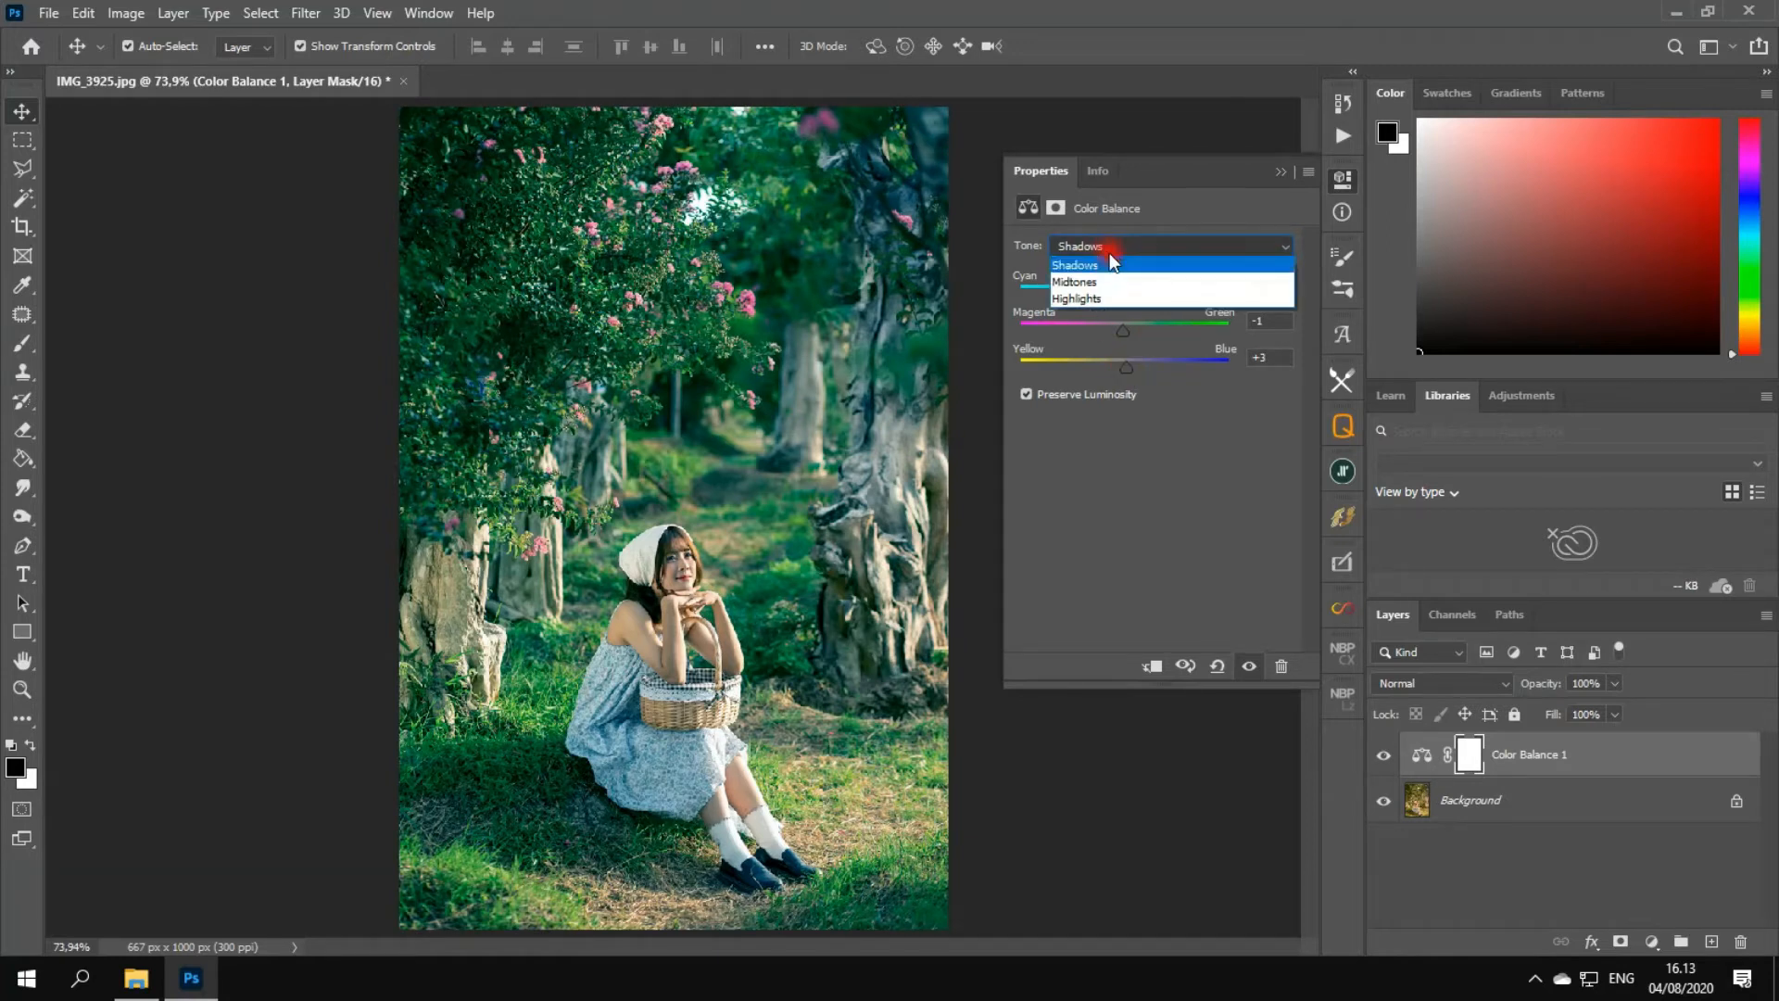
{"action": "left_click", "coordinate": [1109, 256]}
{"action": "left_click_drag", "start_coordinate": [1098, 291], "coordinate": [1049, 298]}
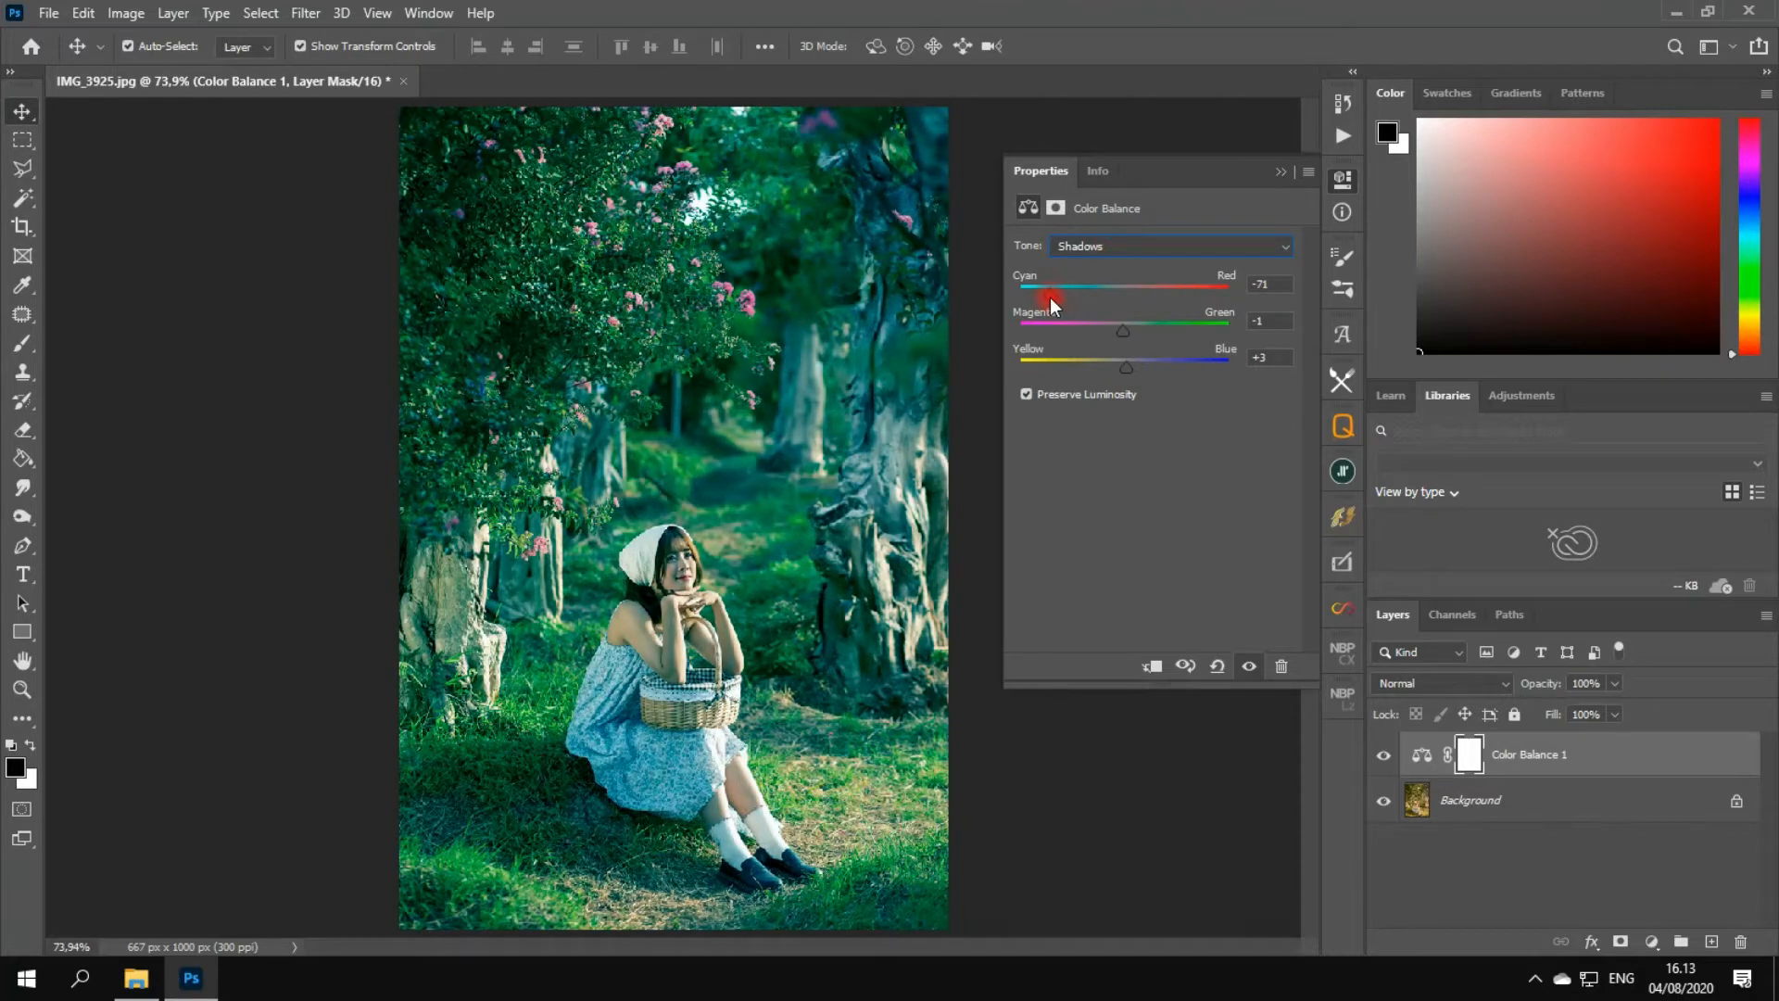
{"action": "left_click_drag", "start_coordinate": [1049, 298], "coordinate": [1042, 303]}
- Set the Color Balance highlights to cyan -25 and green +3, and shift them slightly towards blue
{"action": "left_click", "coordinate": [1120, 245]}
{"action": "left_click", "coordinate": [1109, 303]}
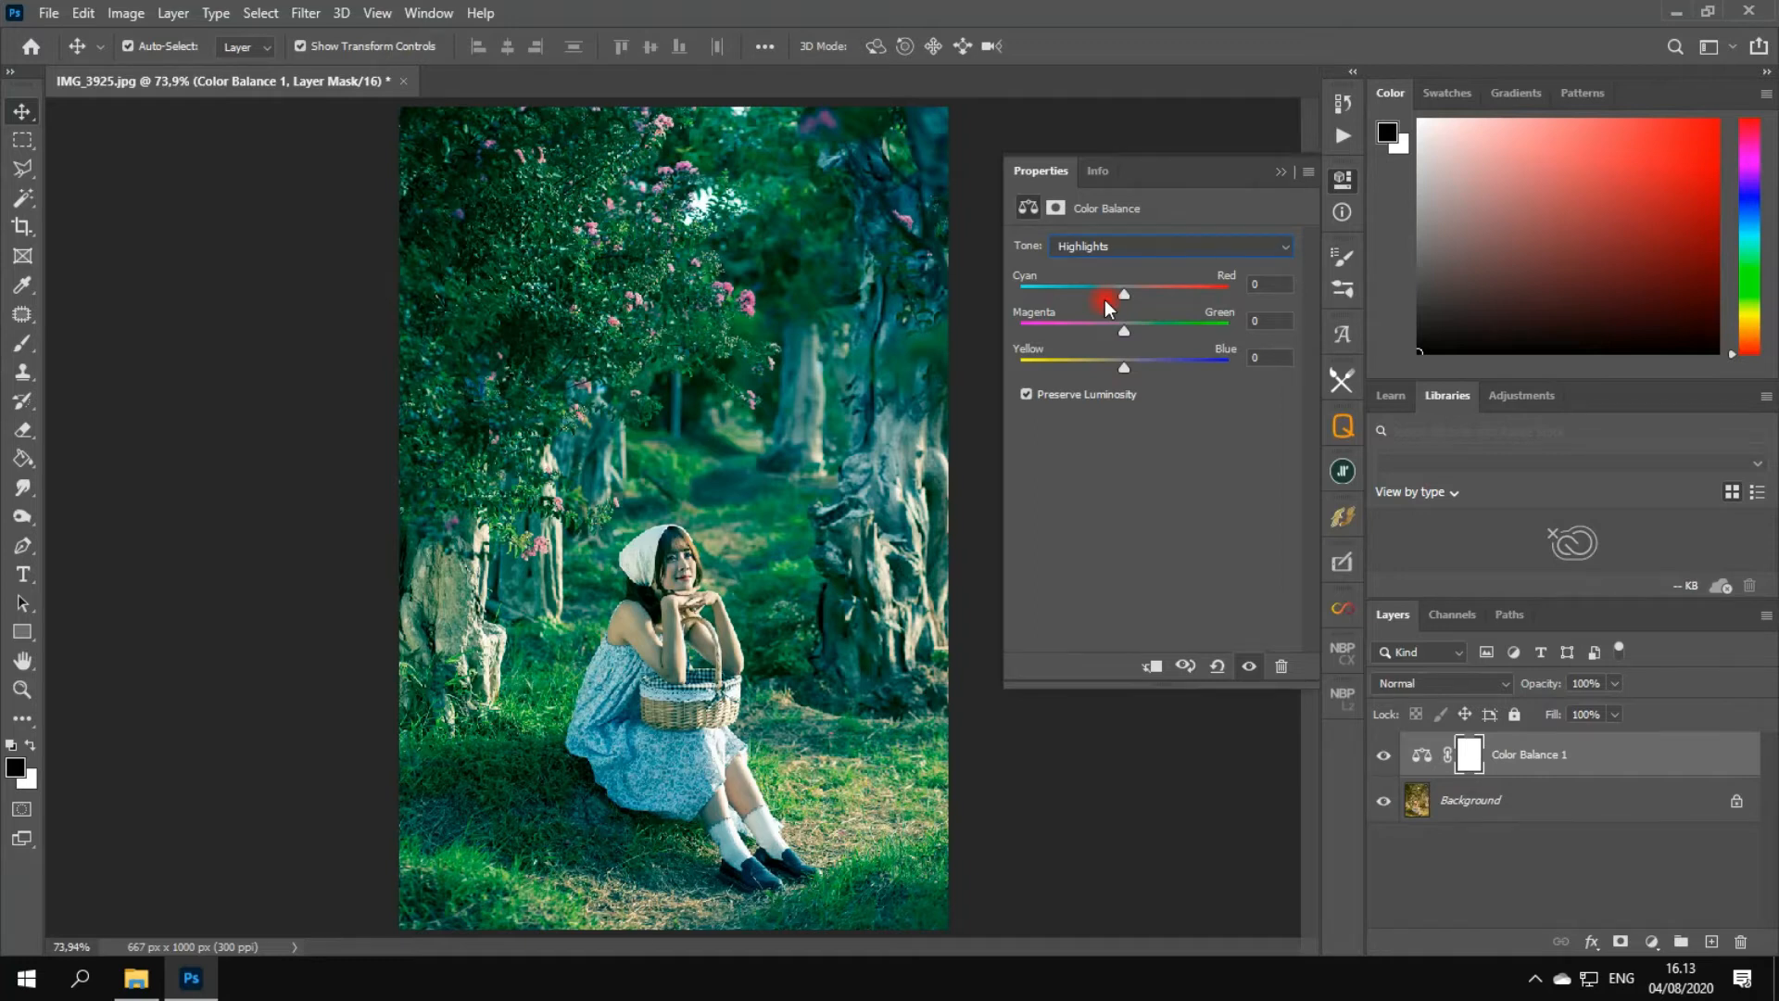
{"action": "left_click_drag", "start_coordinate": [1125, 293], "coordinate": [1101, 296]}
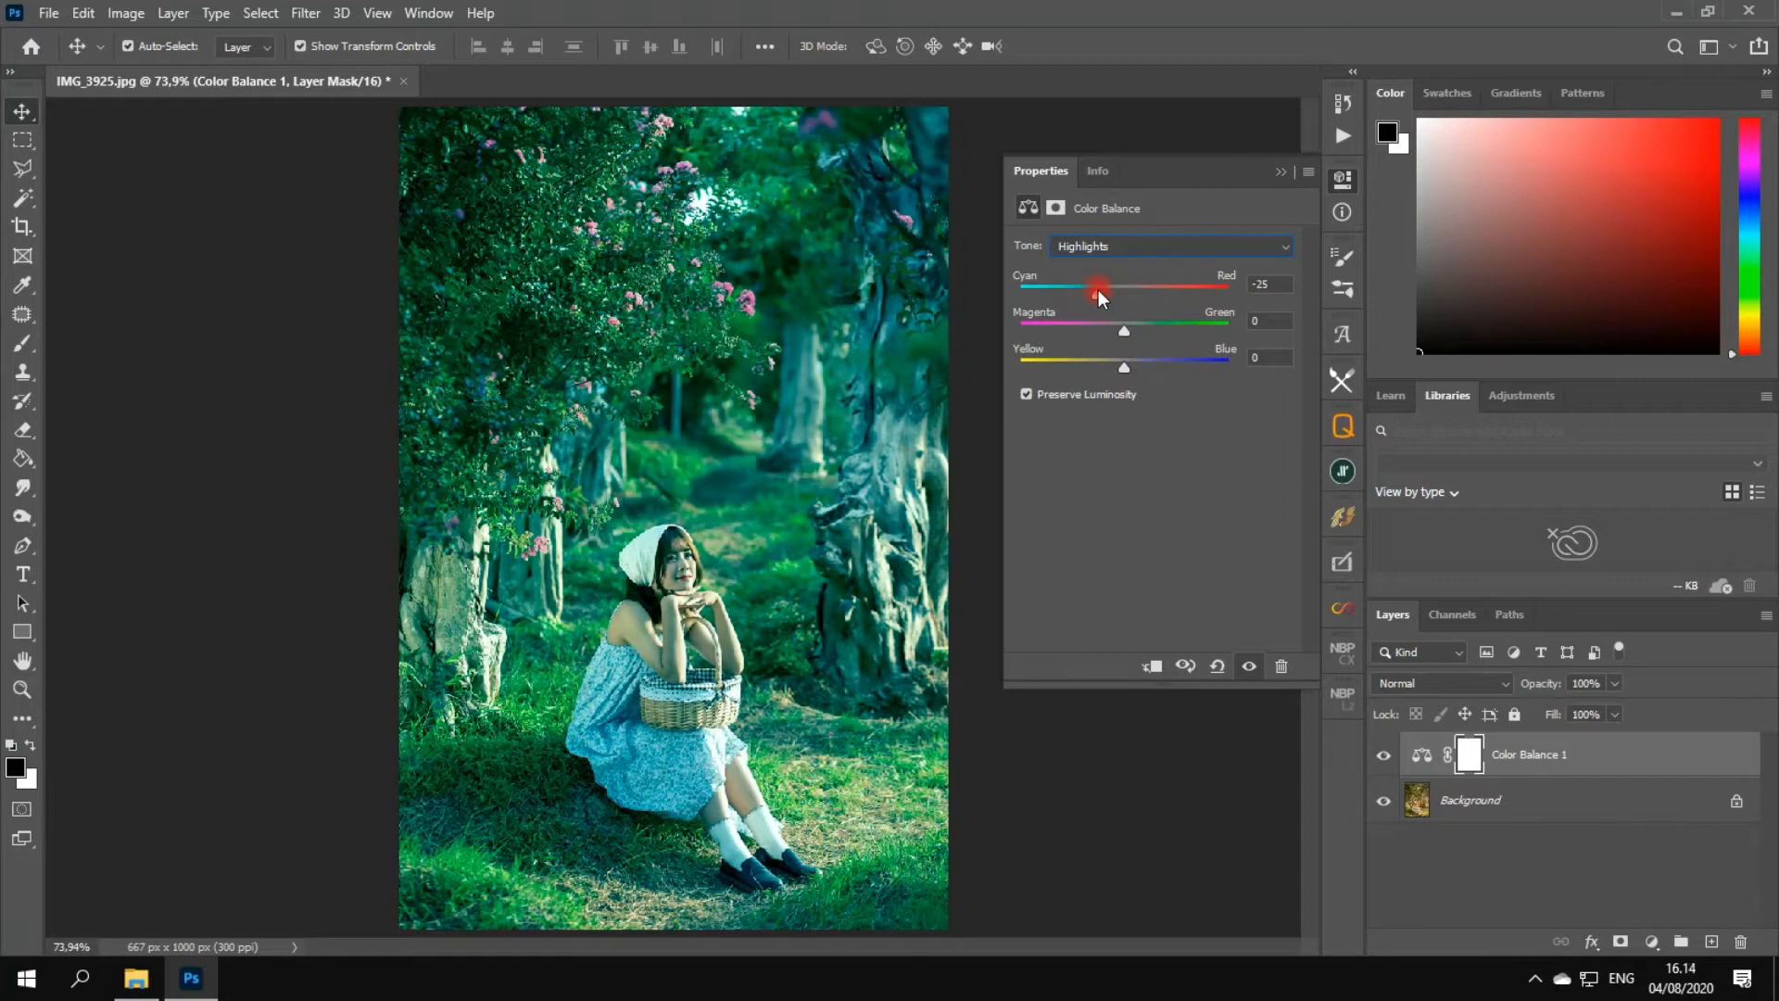
{"action": "left_click_drag", "start_coordinate": [1127, 333], "coordinate": [1122, 333]}
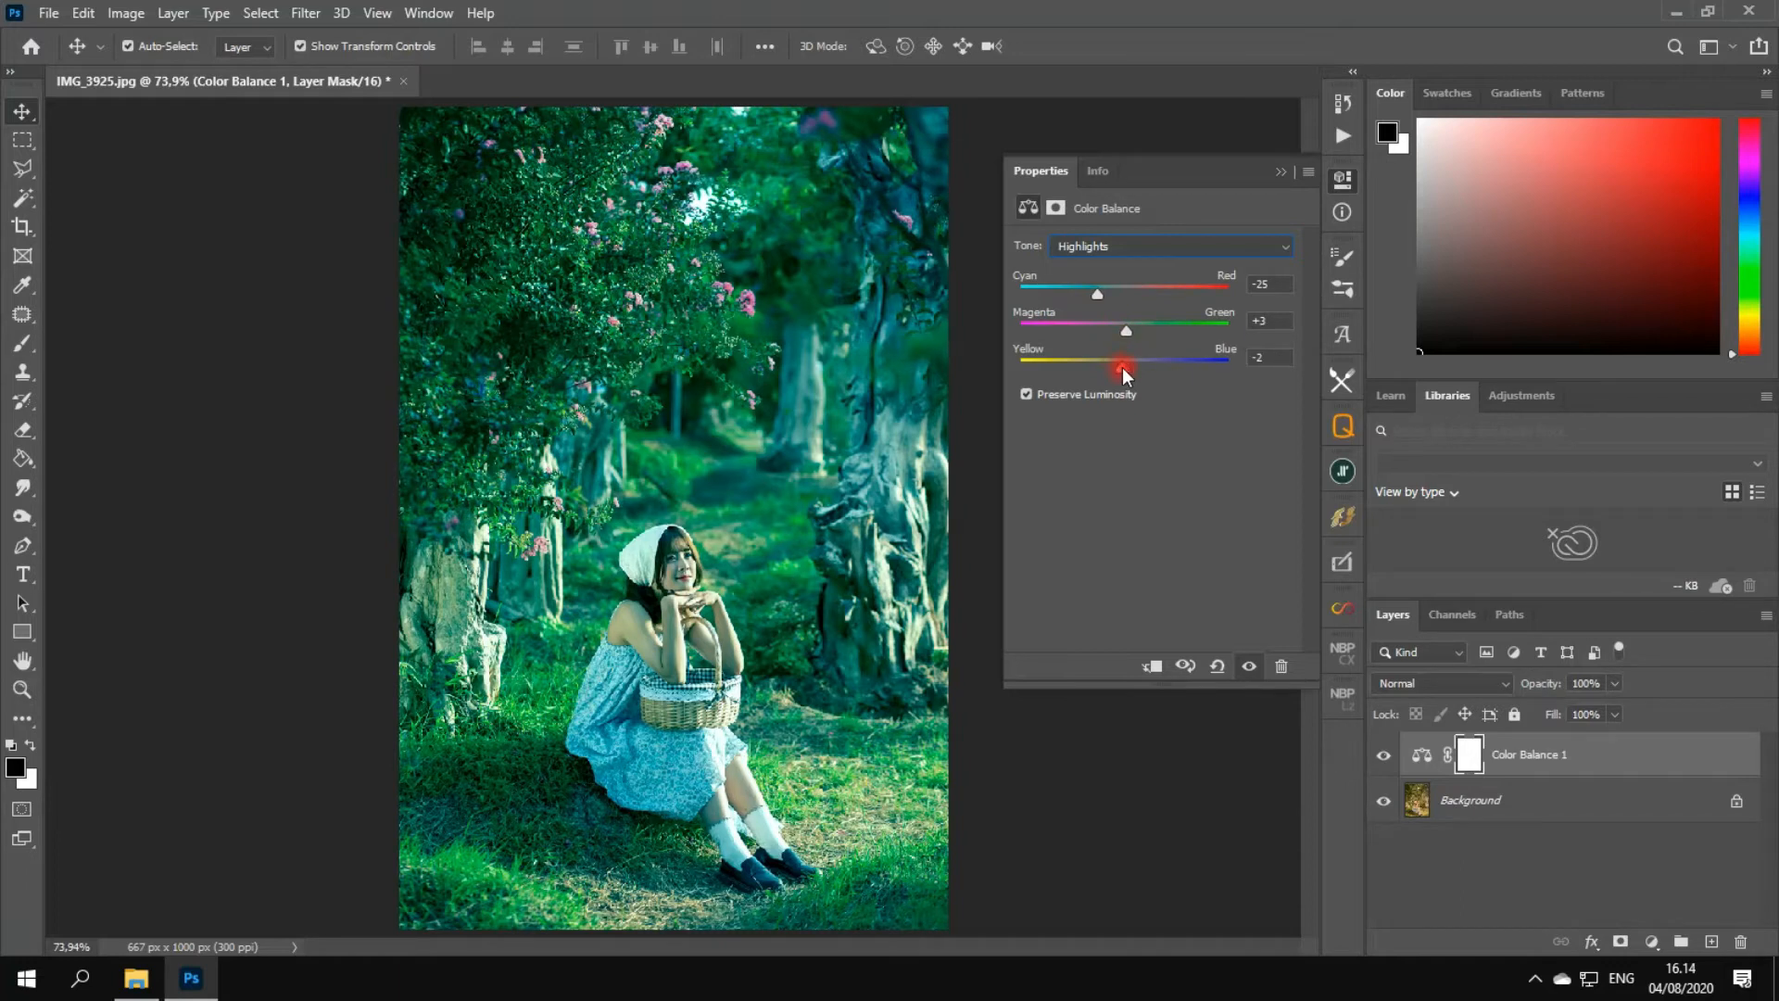
{"action": "mouse_move", "coordinate": [1124, 369]}
{"action": "left_mouse_down"}
{"action": "mouse_move", "coordinate": [1163, 373]}
{"action": "mouse_move", "coordinate": [1118, 373]}
{"action": "mouse_move", "coordinate": [1140, 382]}
{"action": "left_mouse_up"}
{"action": "left_click_drag", "start_coordinate": [1139, 382], "coordinate": [1142, 377]}
{"action": "left_click", "coordinate": [1338, 181]}
- Apply the merged RGB image to the Color Balance layer mask with Multiply blending at 100% opacity
{"action": "scroll", "coordinate": [706, 497], "scroll_direction": "down", "scroll_amount": 2}
{"action": "scroll", "coordinate": [707, 501], "scroll_direction": "up", "scroll_amount": 1}
{"action": "left_click", "coordinate": [1455, 753]}
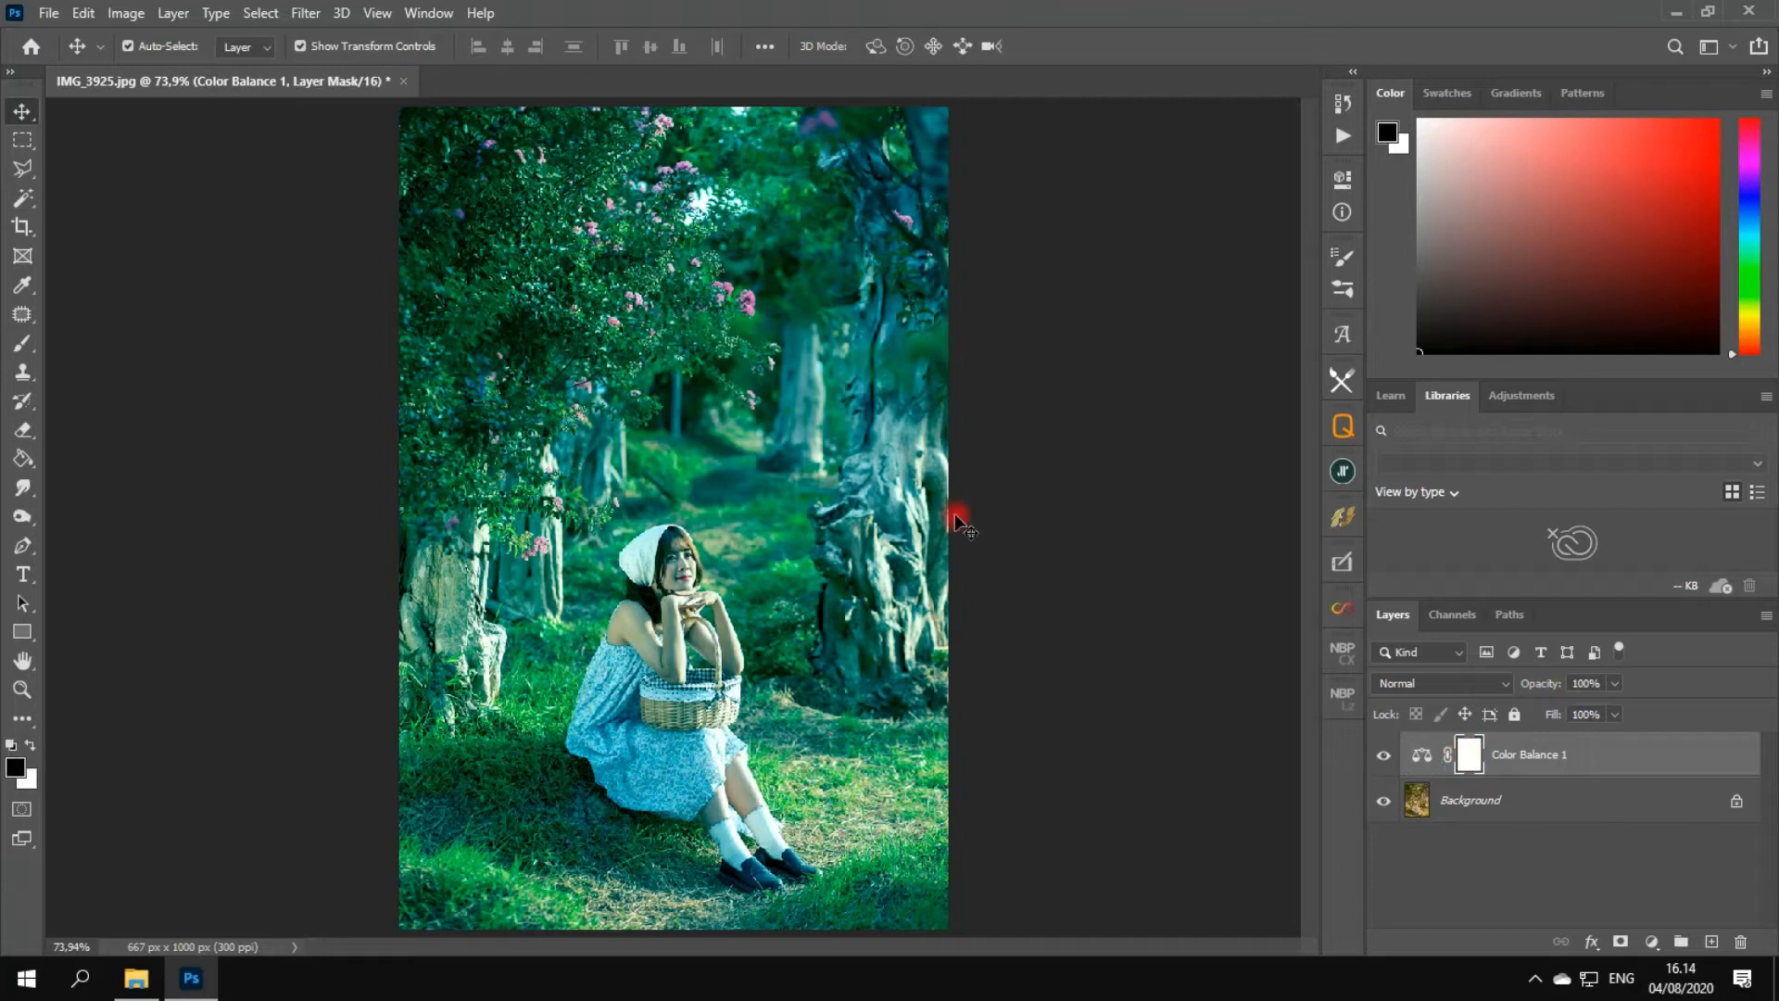
{"action": "left_click", "coordinate": [127, 13]}
{"action": "left_click", "coordinate": [181, 337]}
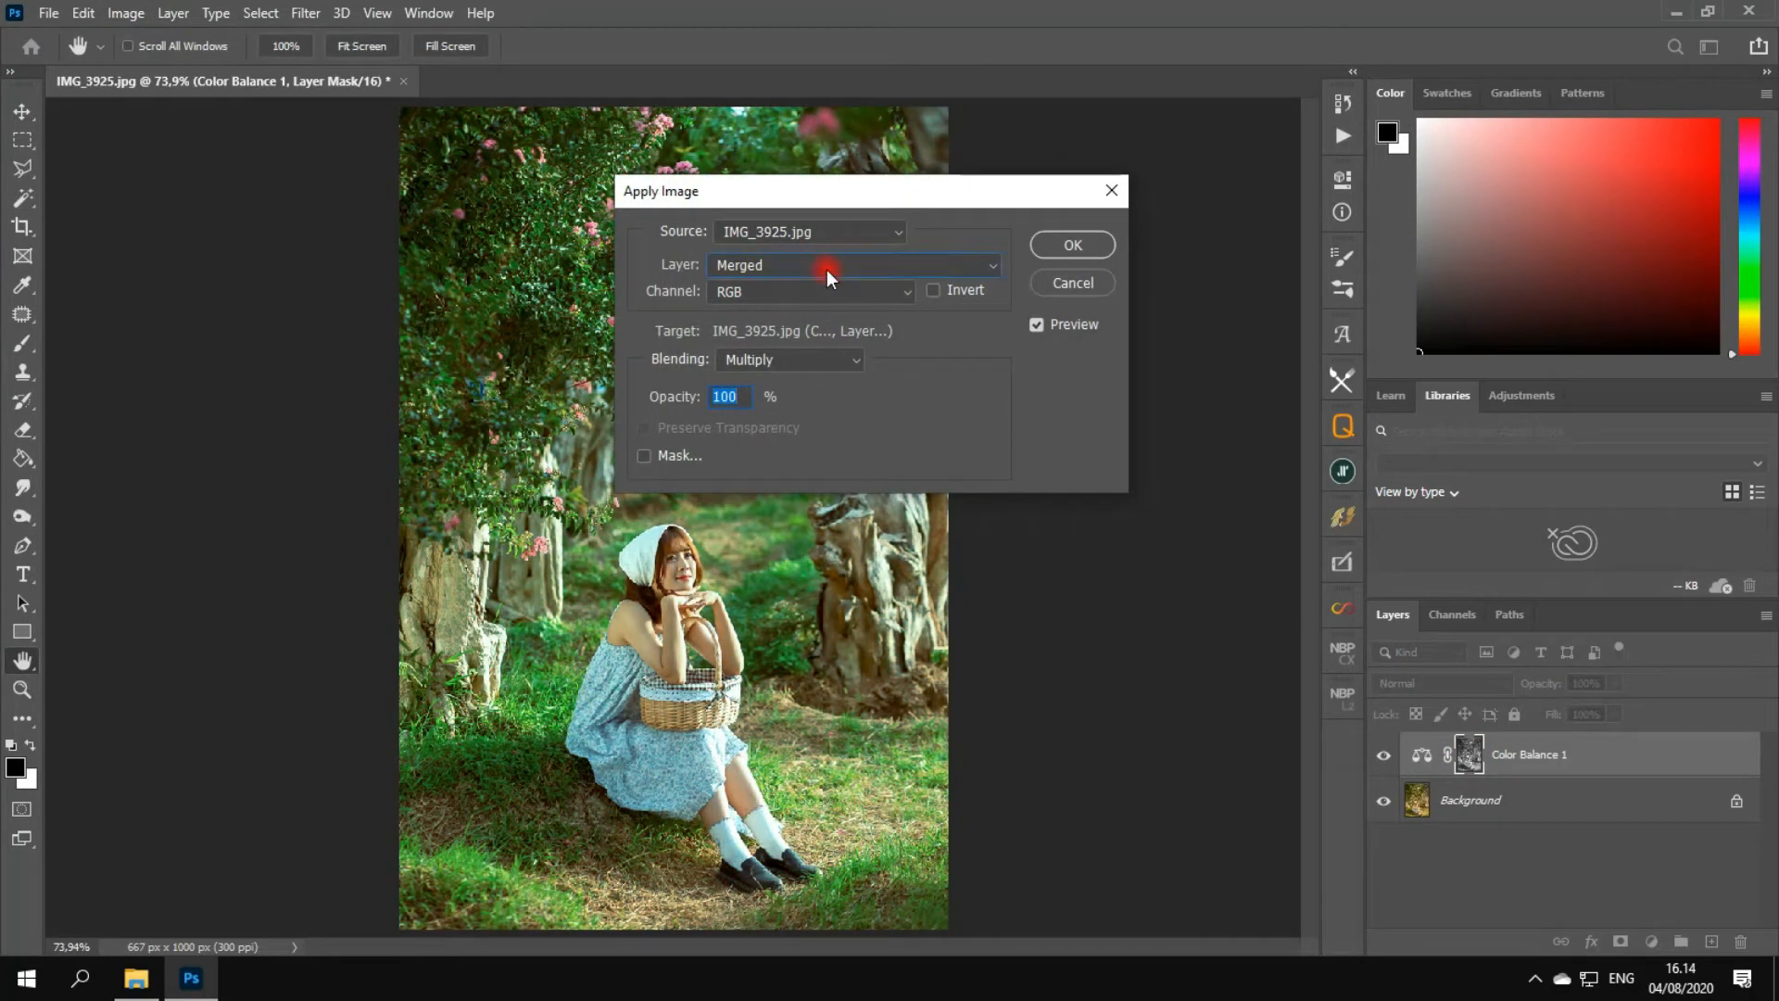
{"action": "left_click", "coordinate": [827, 269]}
{"action": "left_click", "coordinate": [816, 348]}
{"action": "left_click", "coordinate": [1043, 244]}
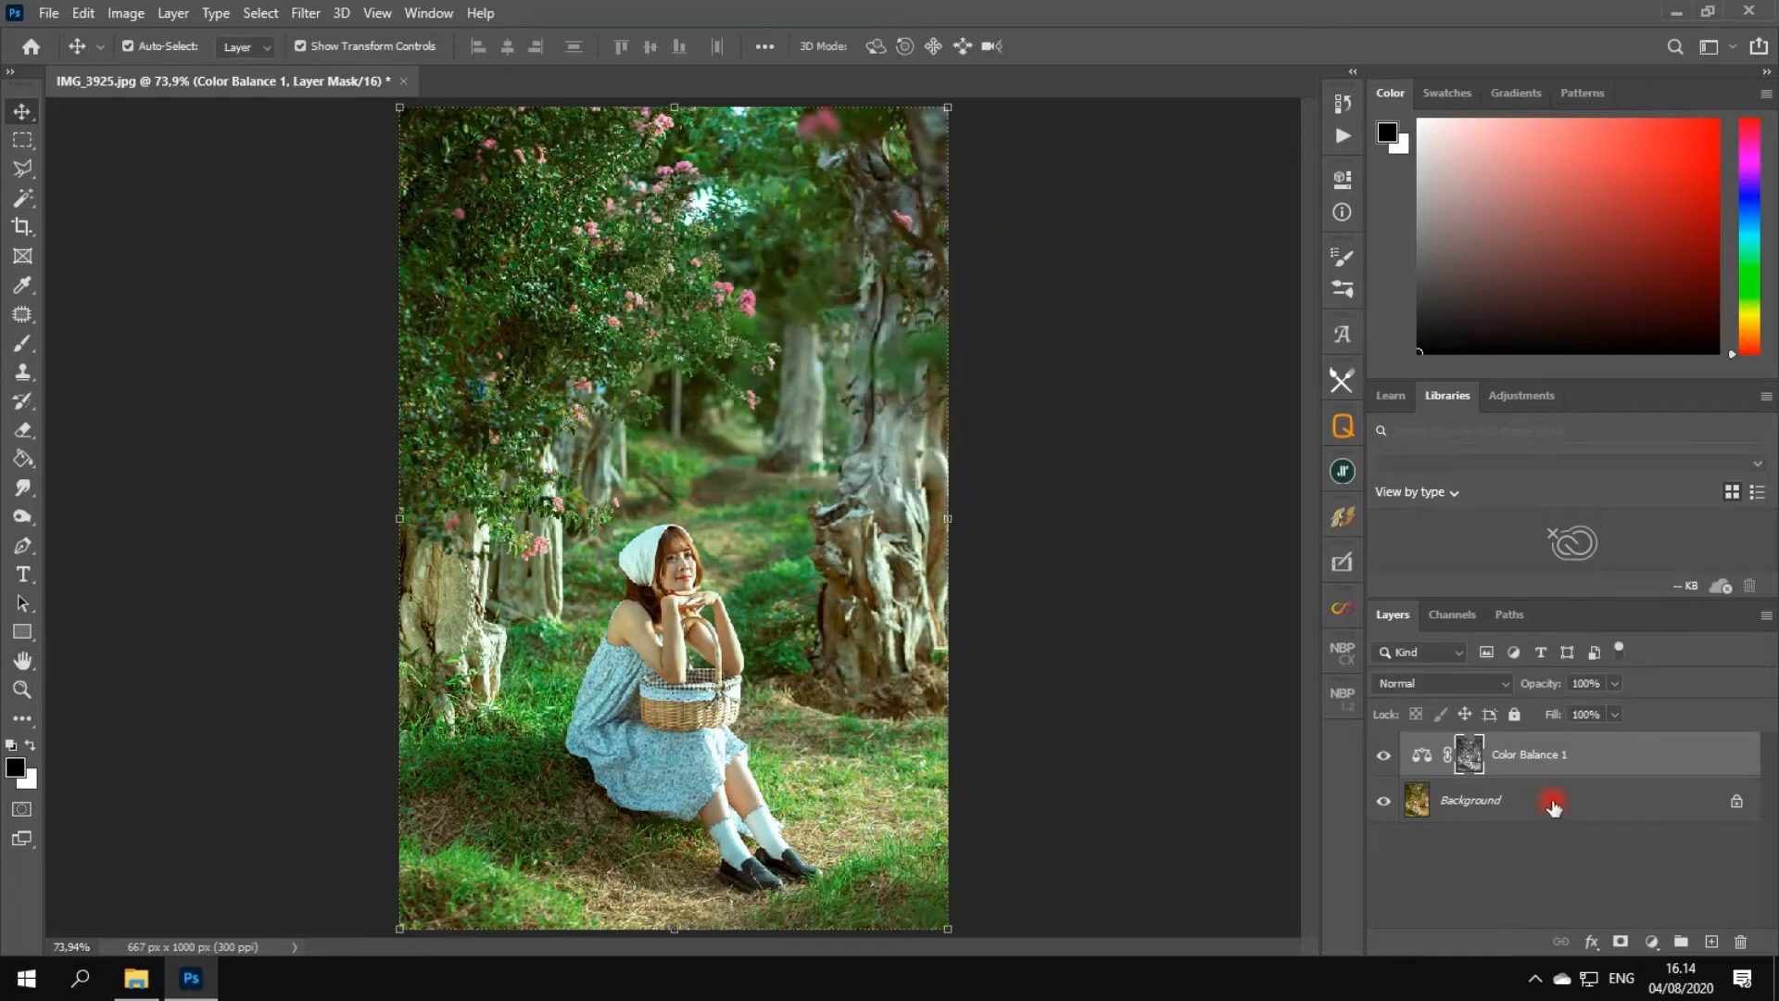
- Compare the photo with and without the Color Balance layer, and review that layer's adjustment settings
{"action": "left_click", "coordinate": [1554, 744]}
{"action": "scroll", "coordinate": [1169, 711], "scroll_direction": "down", "scroll_amount": 1}
{"action": "scroll", "coordinate": [1170, 711], "scroll_direction": "up", "scroll_amount": 2}
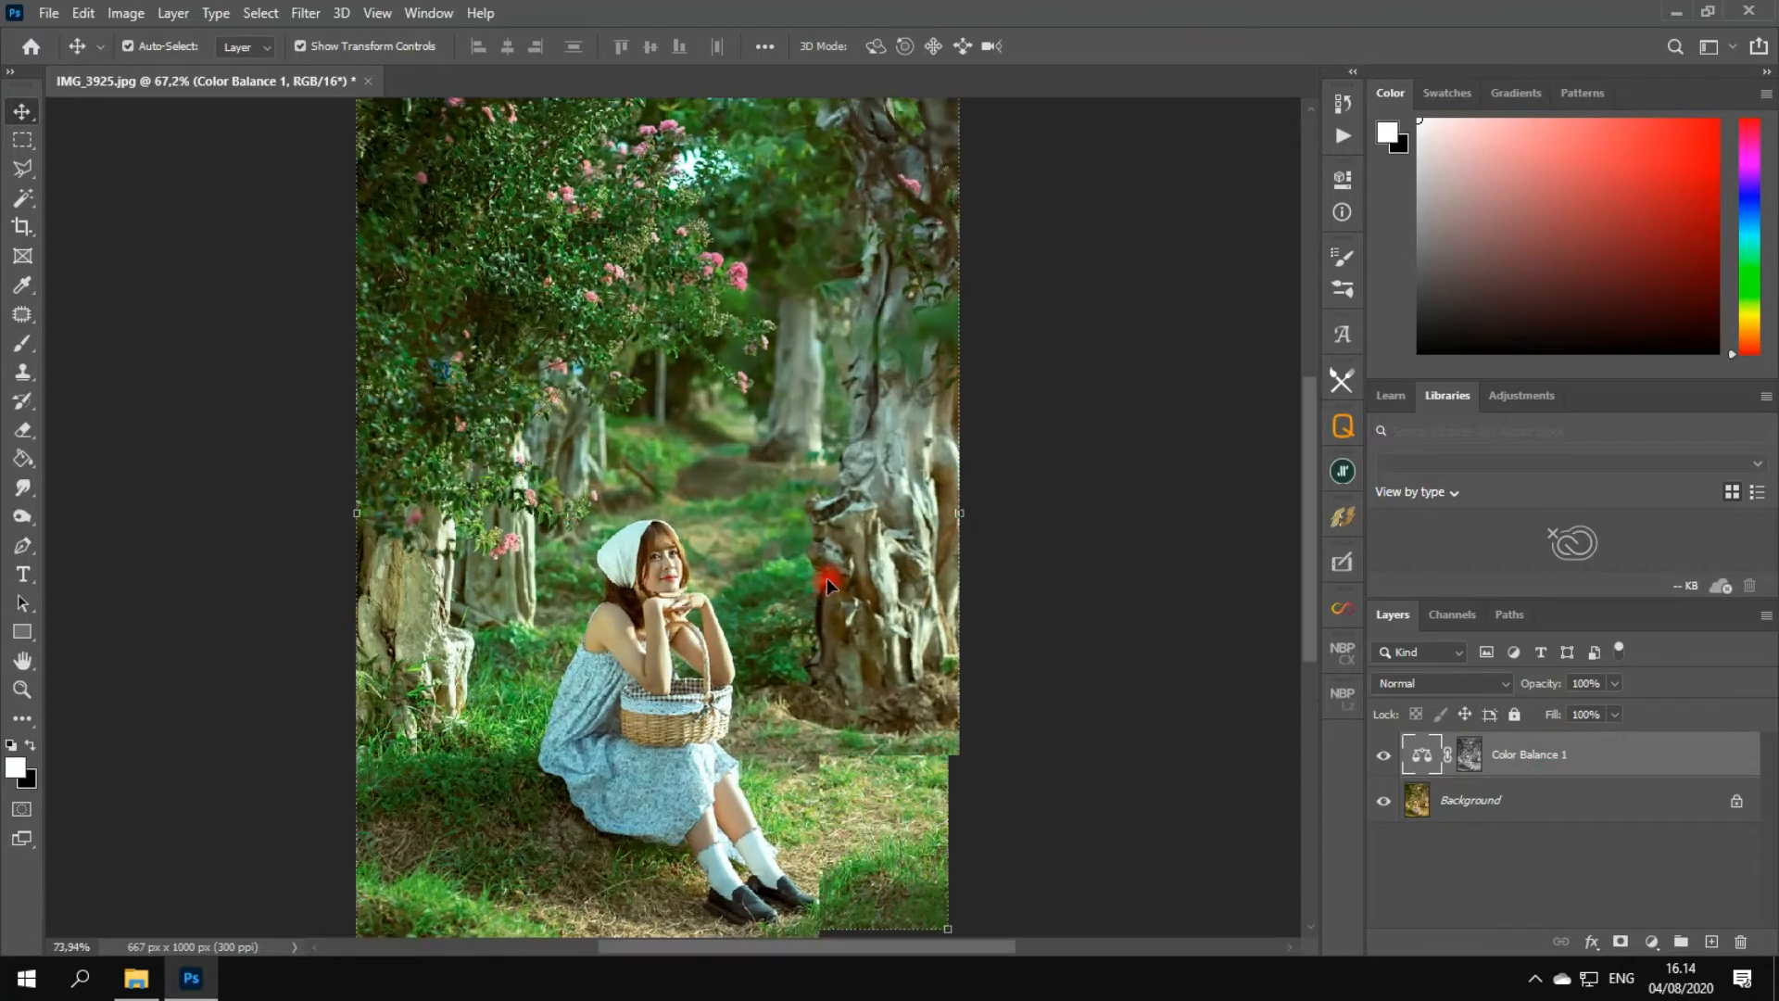
{"action": "left_click", "coordinate": [1376, 755]}
{"action": "left_click", "coordinate": [1375, 754]}
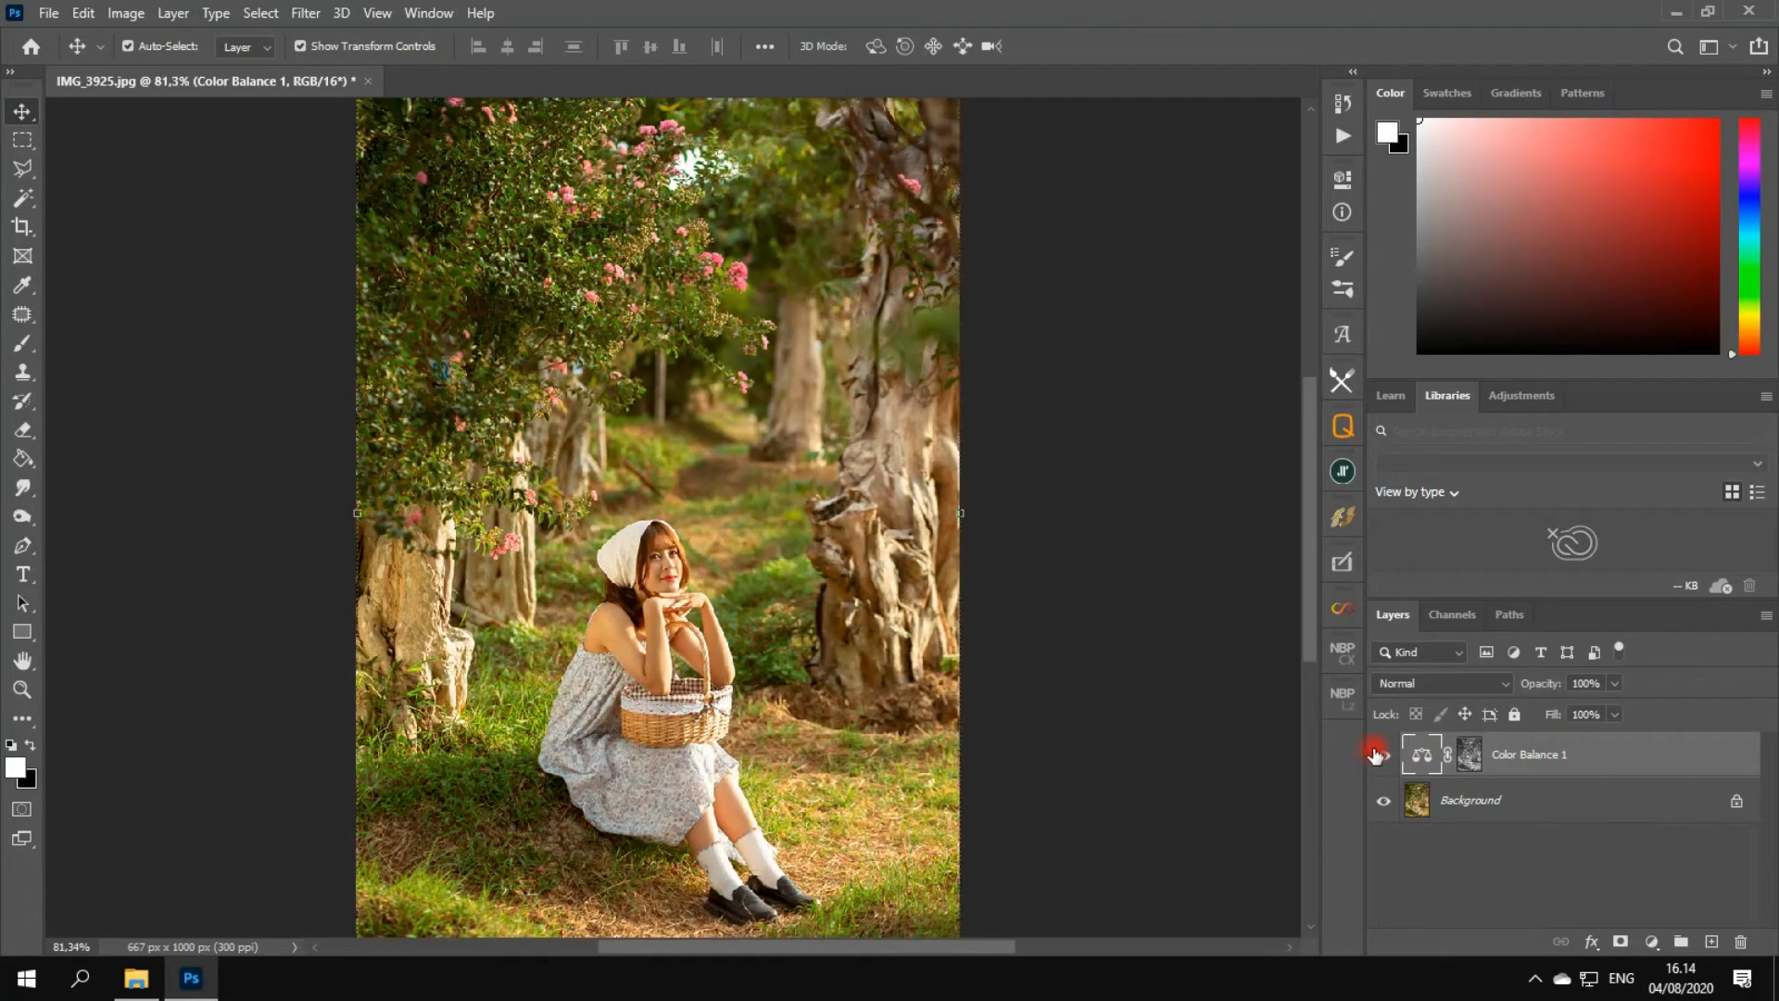
{"action": "double_click", "coordinate": [1421, 758]}
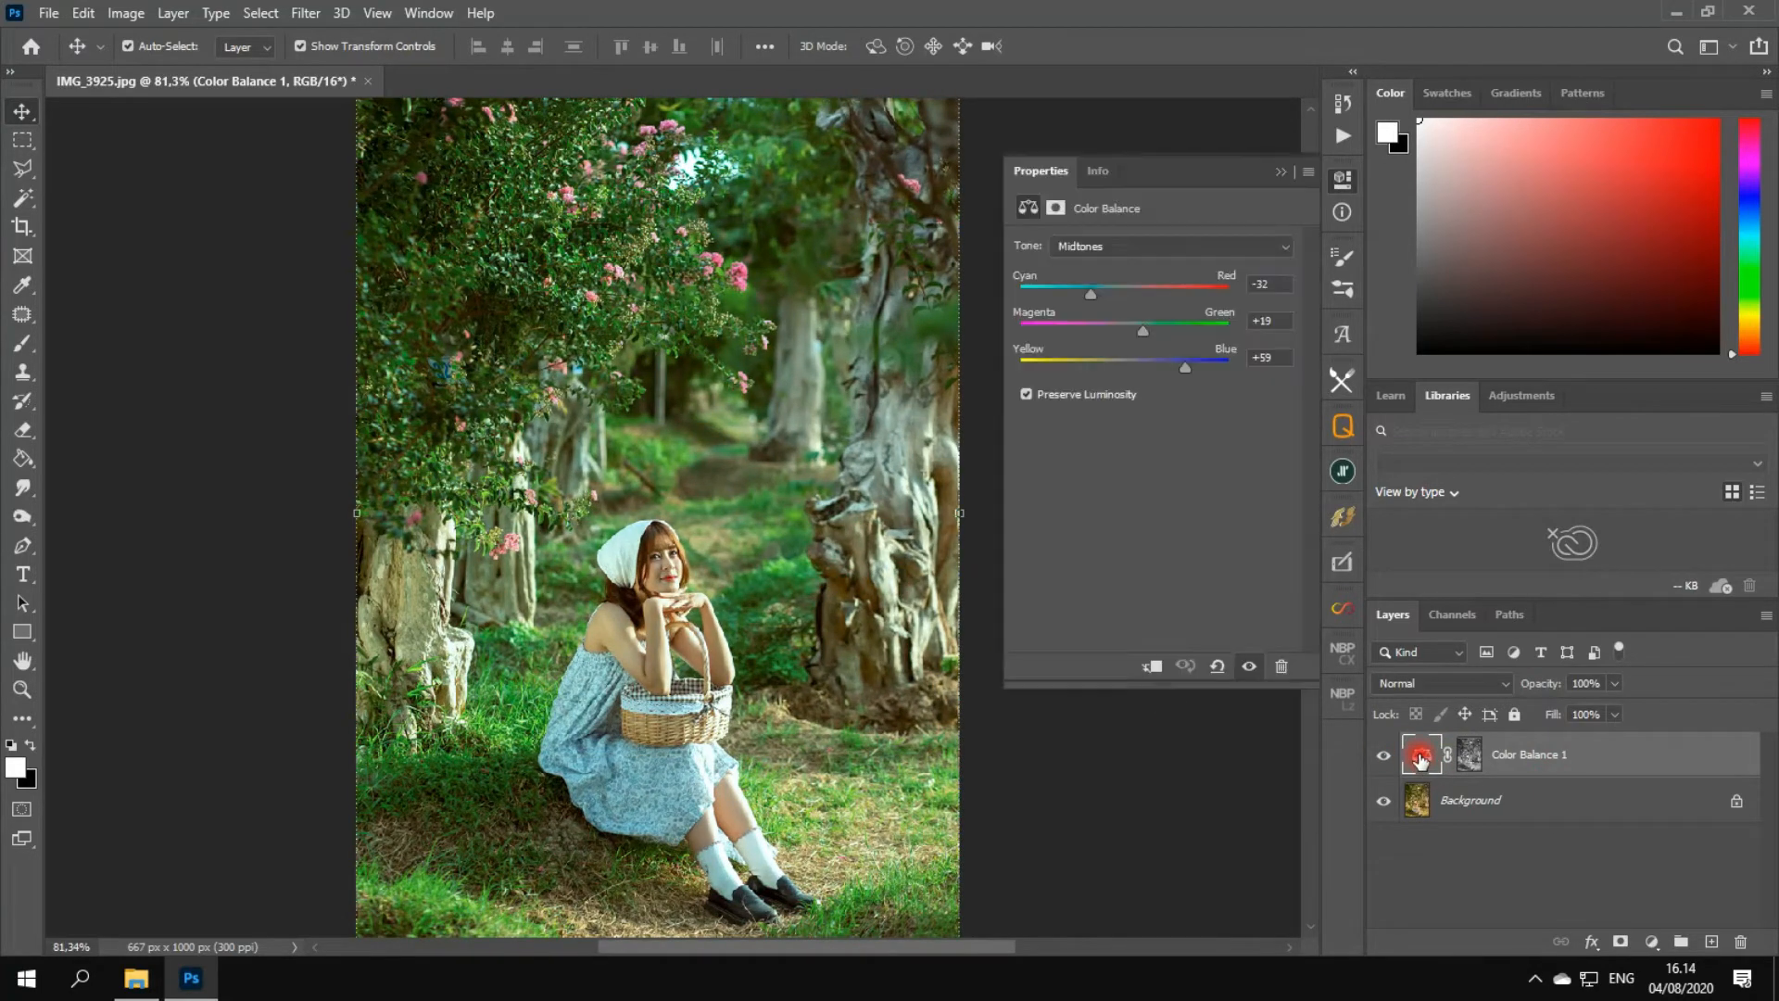
{"action": "left_click", "coordinate": [1344, 181]}
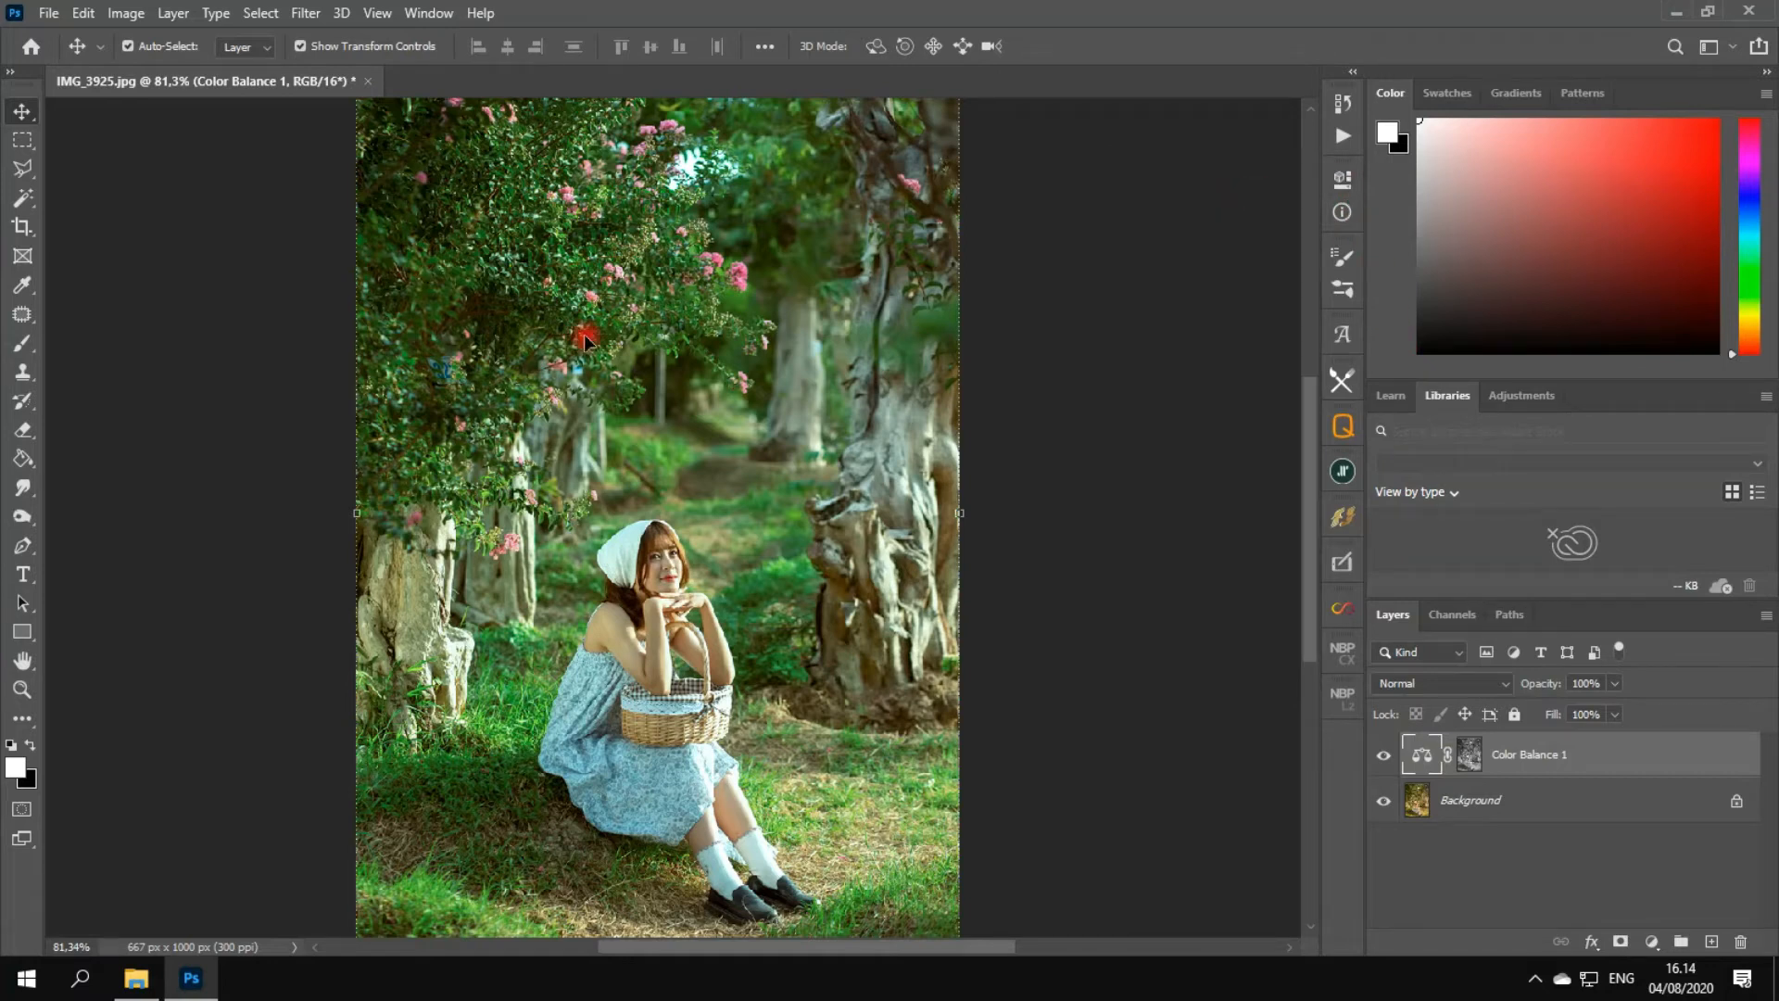
{"action": "key", "text": "ctrl+0"}
- Add a Hue/Saturation adjustment layer above the Color Balance layer
{"action": "left_click", "coordinate": [23, 139]}
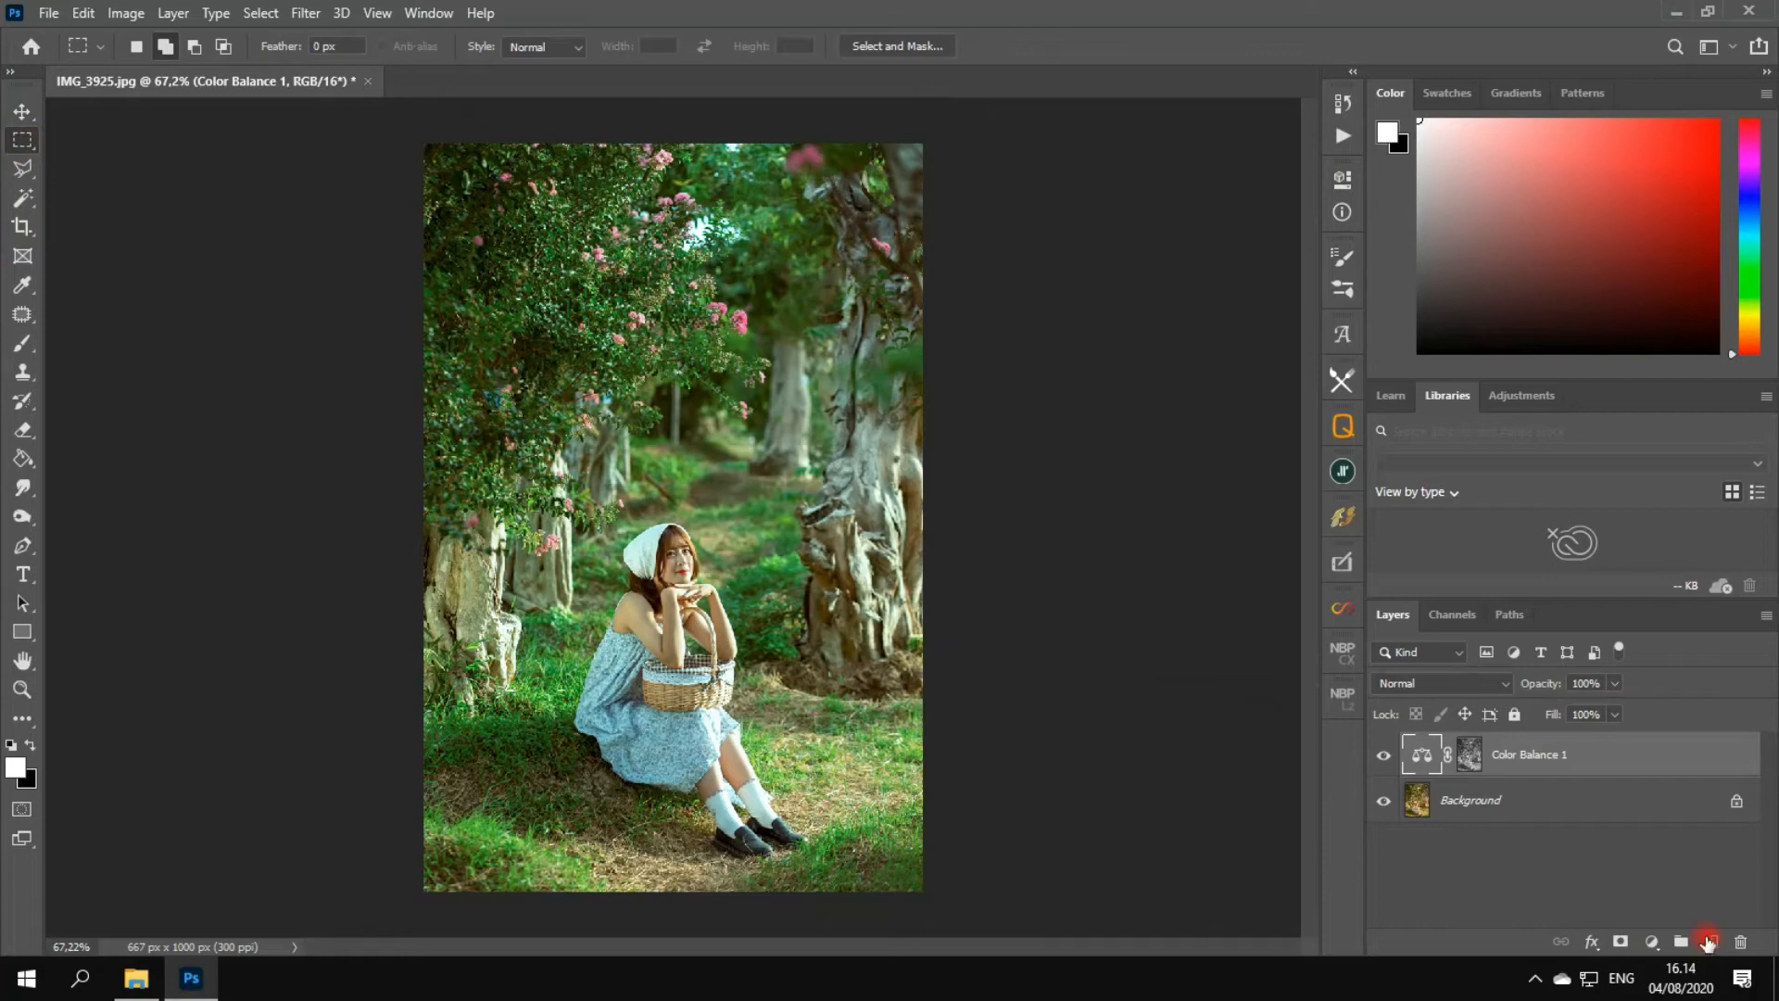
{"action": "left_click", "coordinate": [1472, 755]}
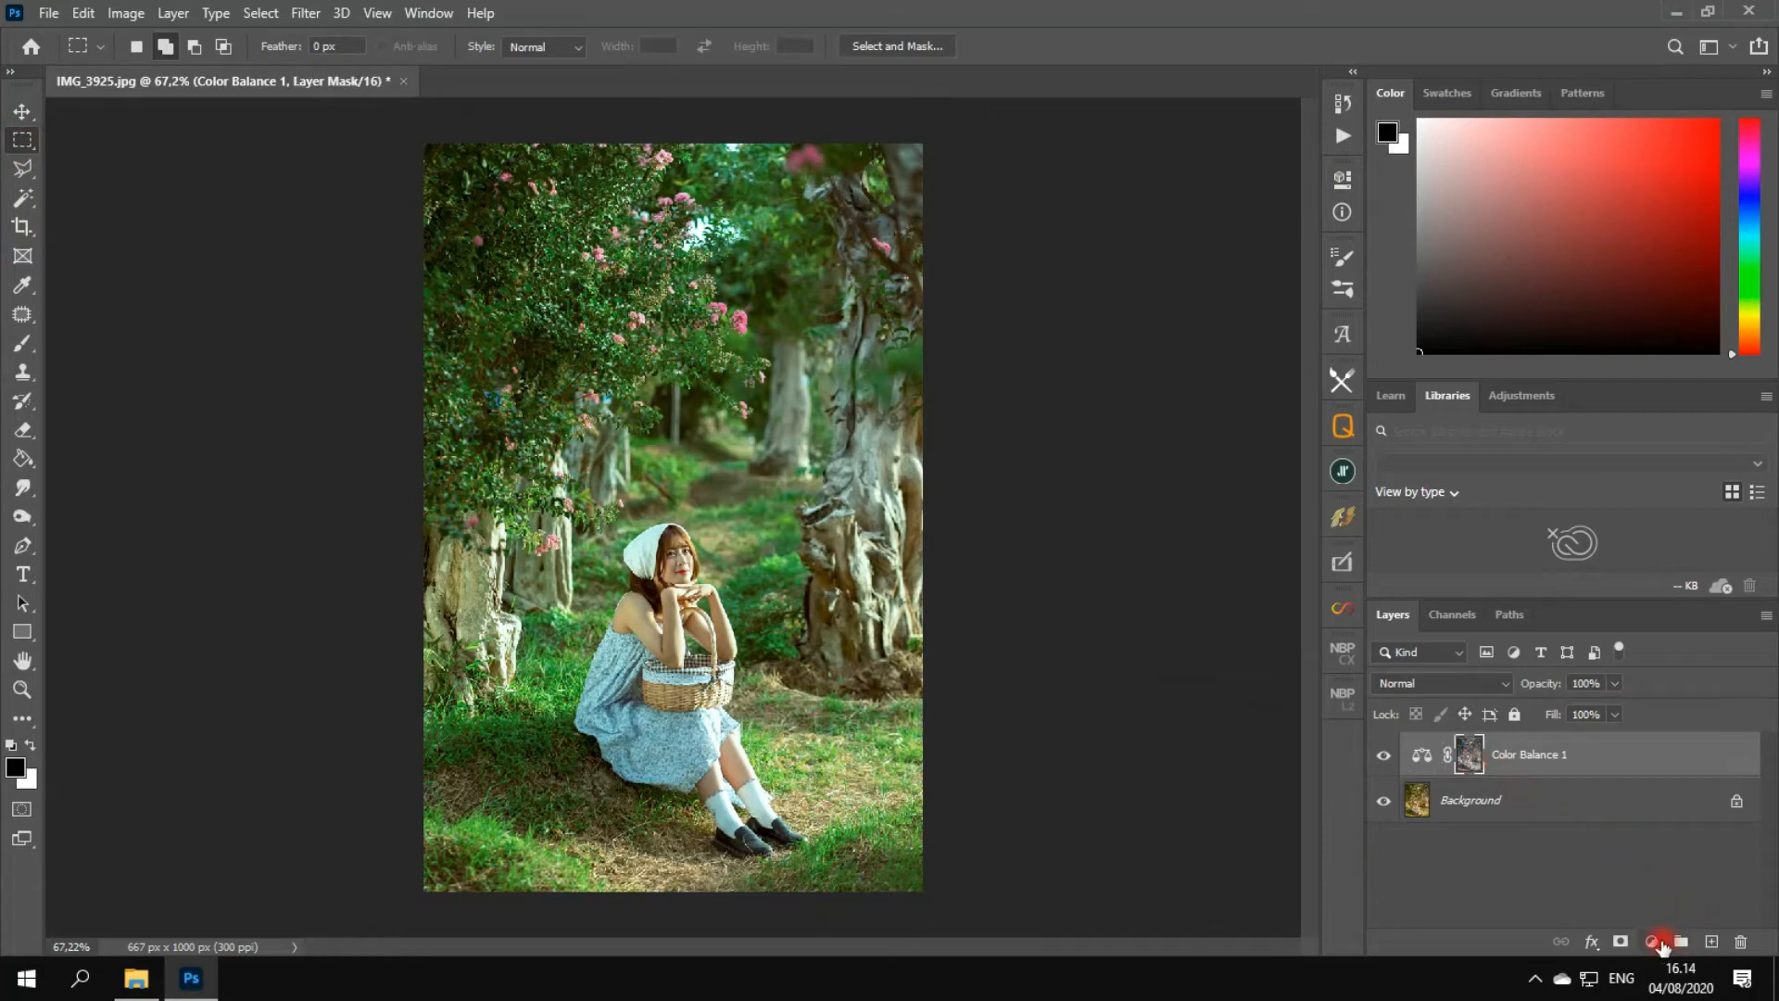
{"action": "left_click", "coordinate": [1651, 941]}
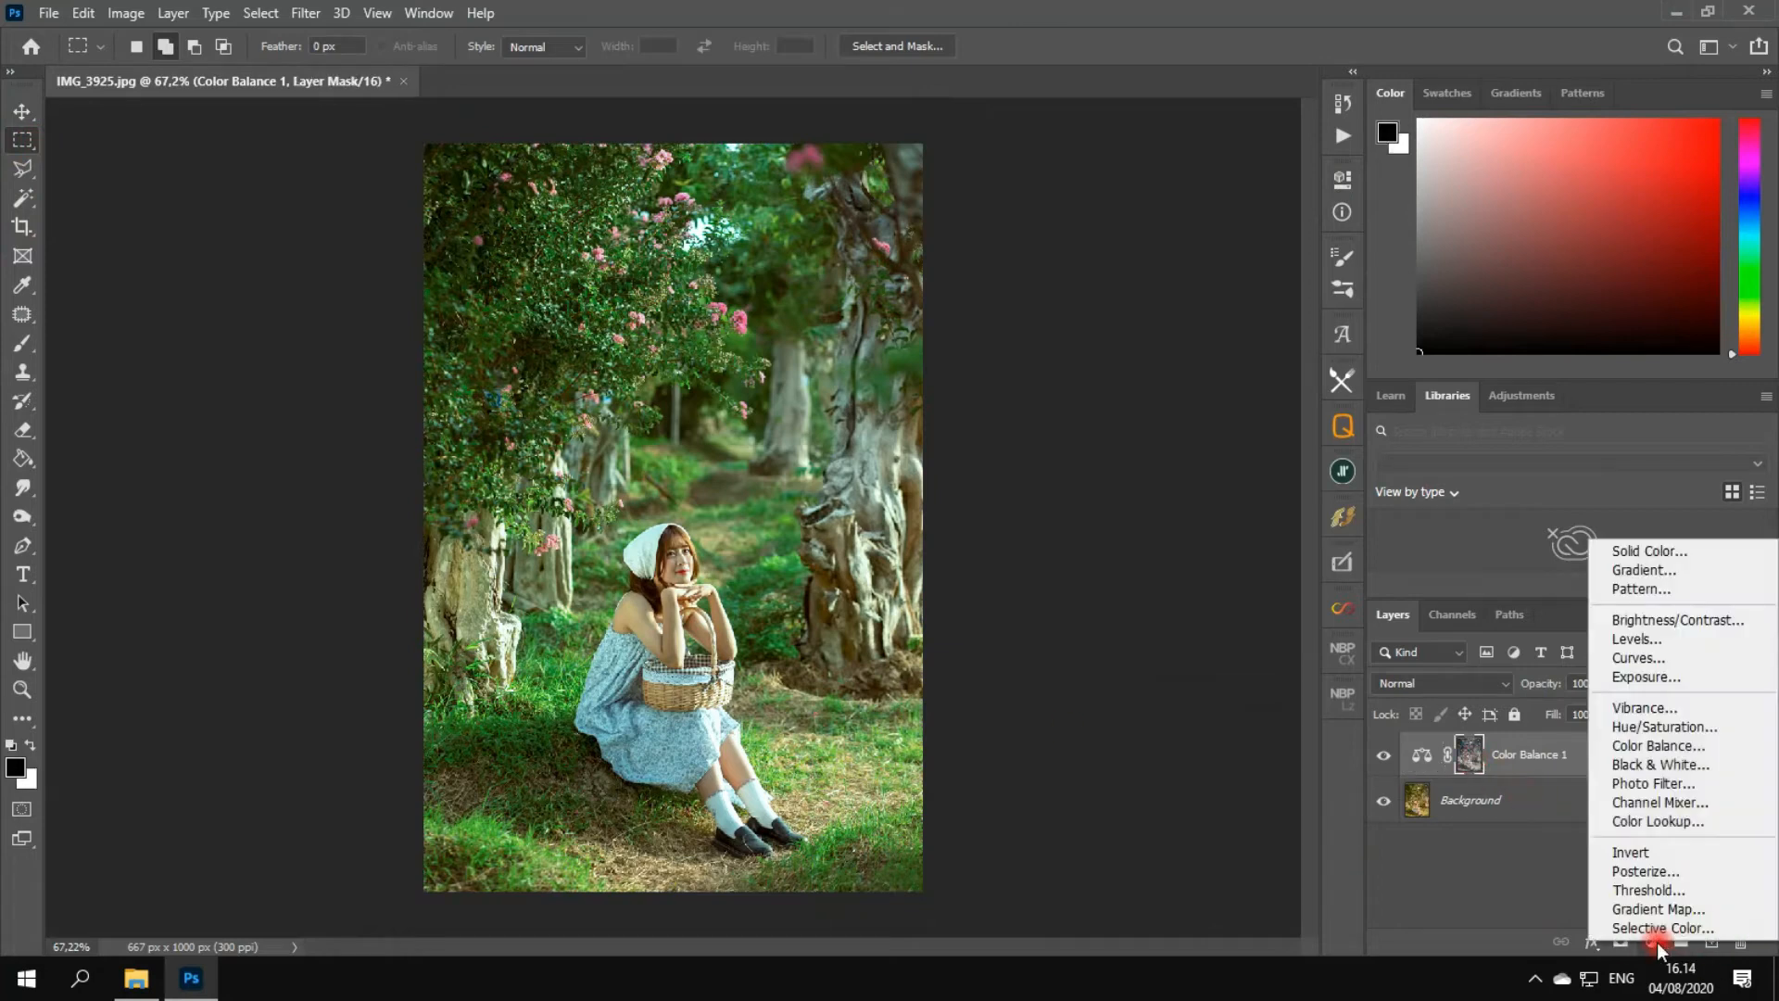
{"action": "left_click", "coordinate": [1691, 729]}
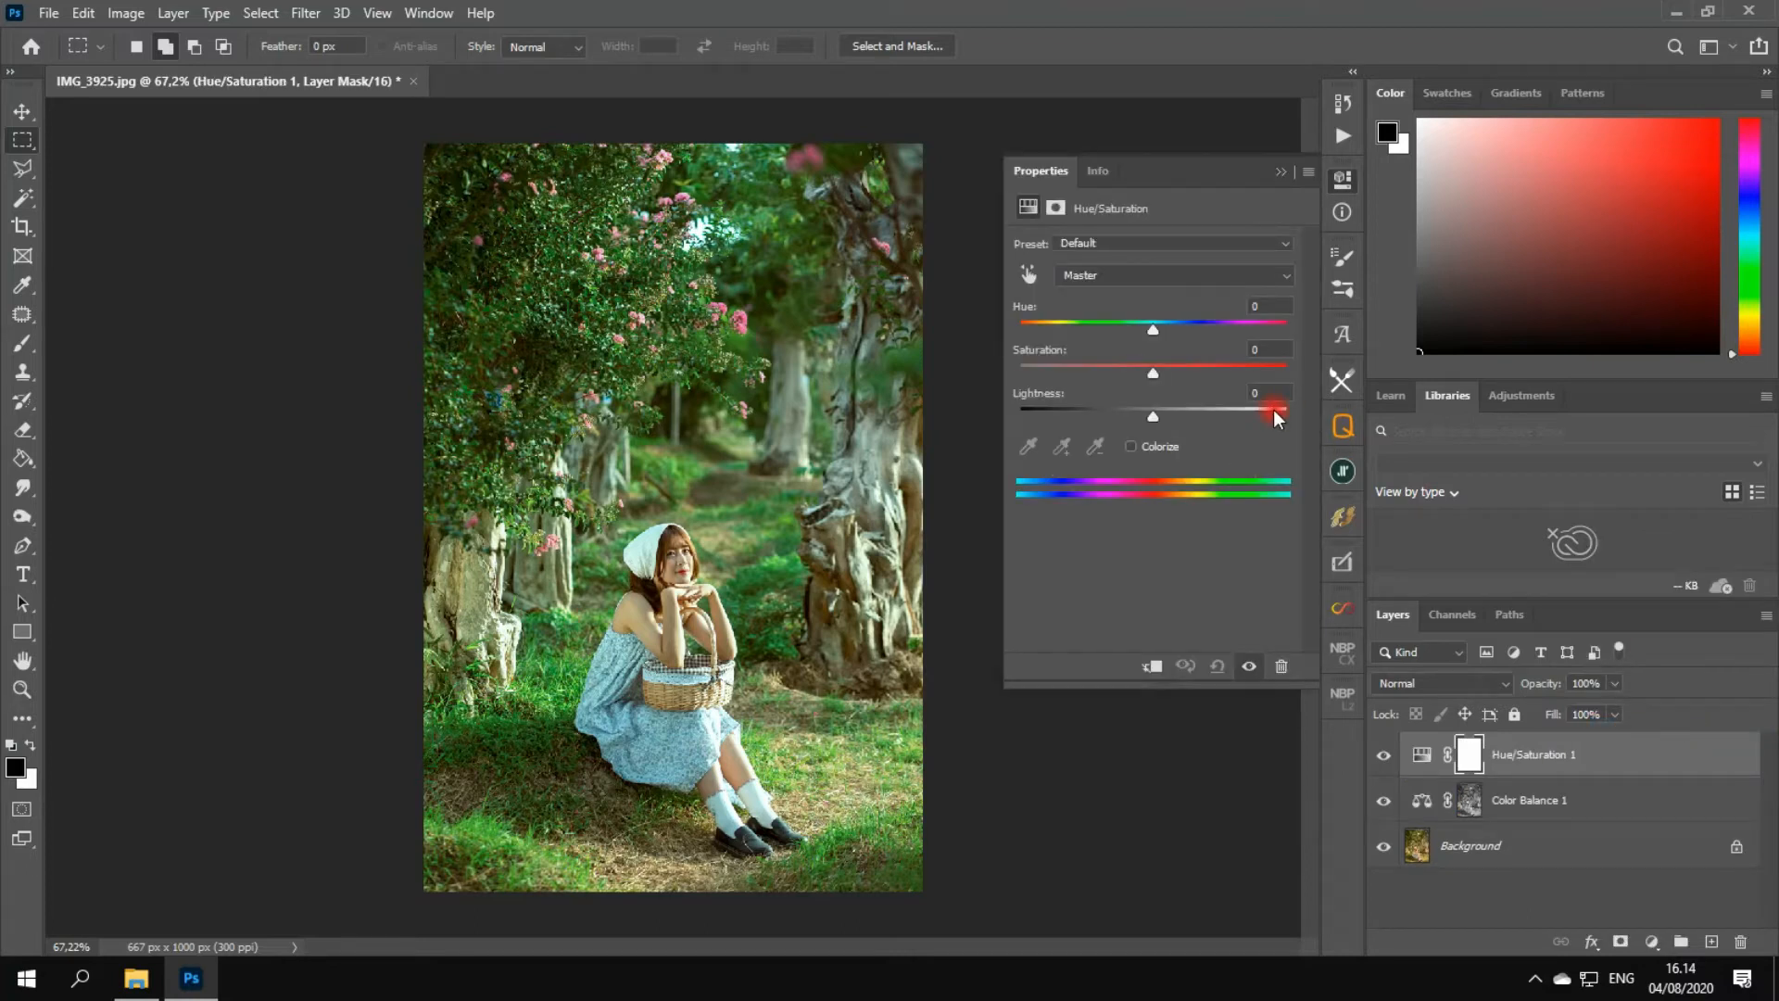
- Set the Yellows to Hue +20 and Saturation -5, and compare the photo with and without the adjustment
{"action": "left_click", "coordinate": [1116, 276]}
{"action": "left_click", "coordinate": [1116, 276]}
{"action": "left_click", "coordinate": [1116, 276]}
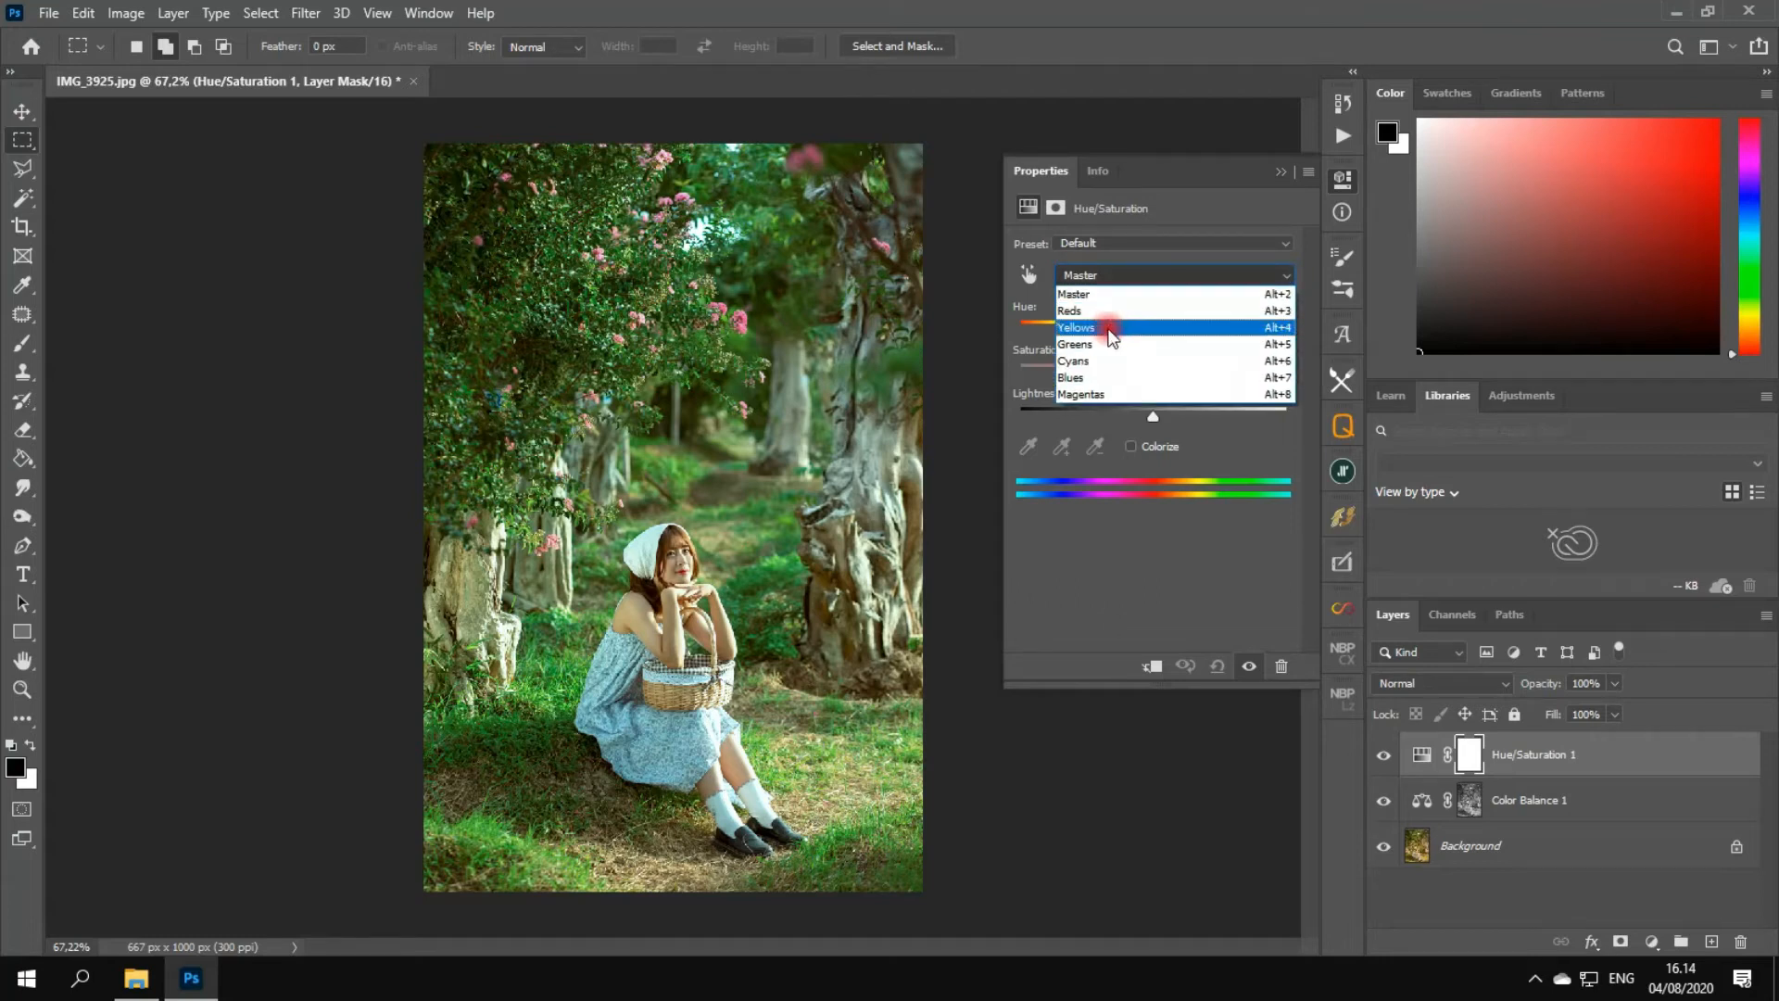
{"action": "left_click", "coordinate": [1111, 330]}
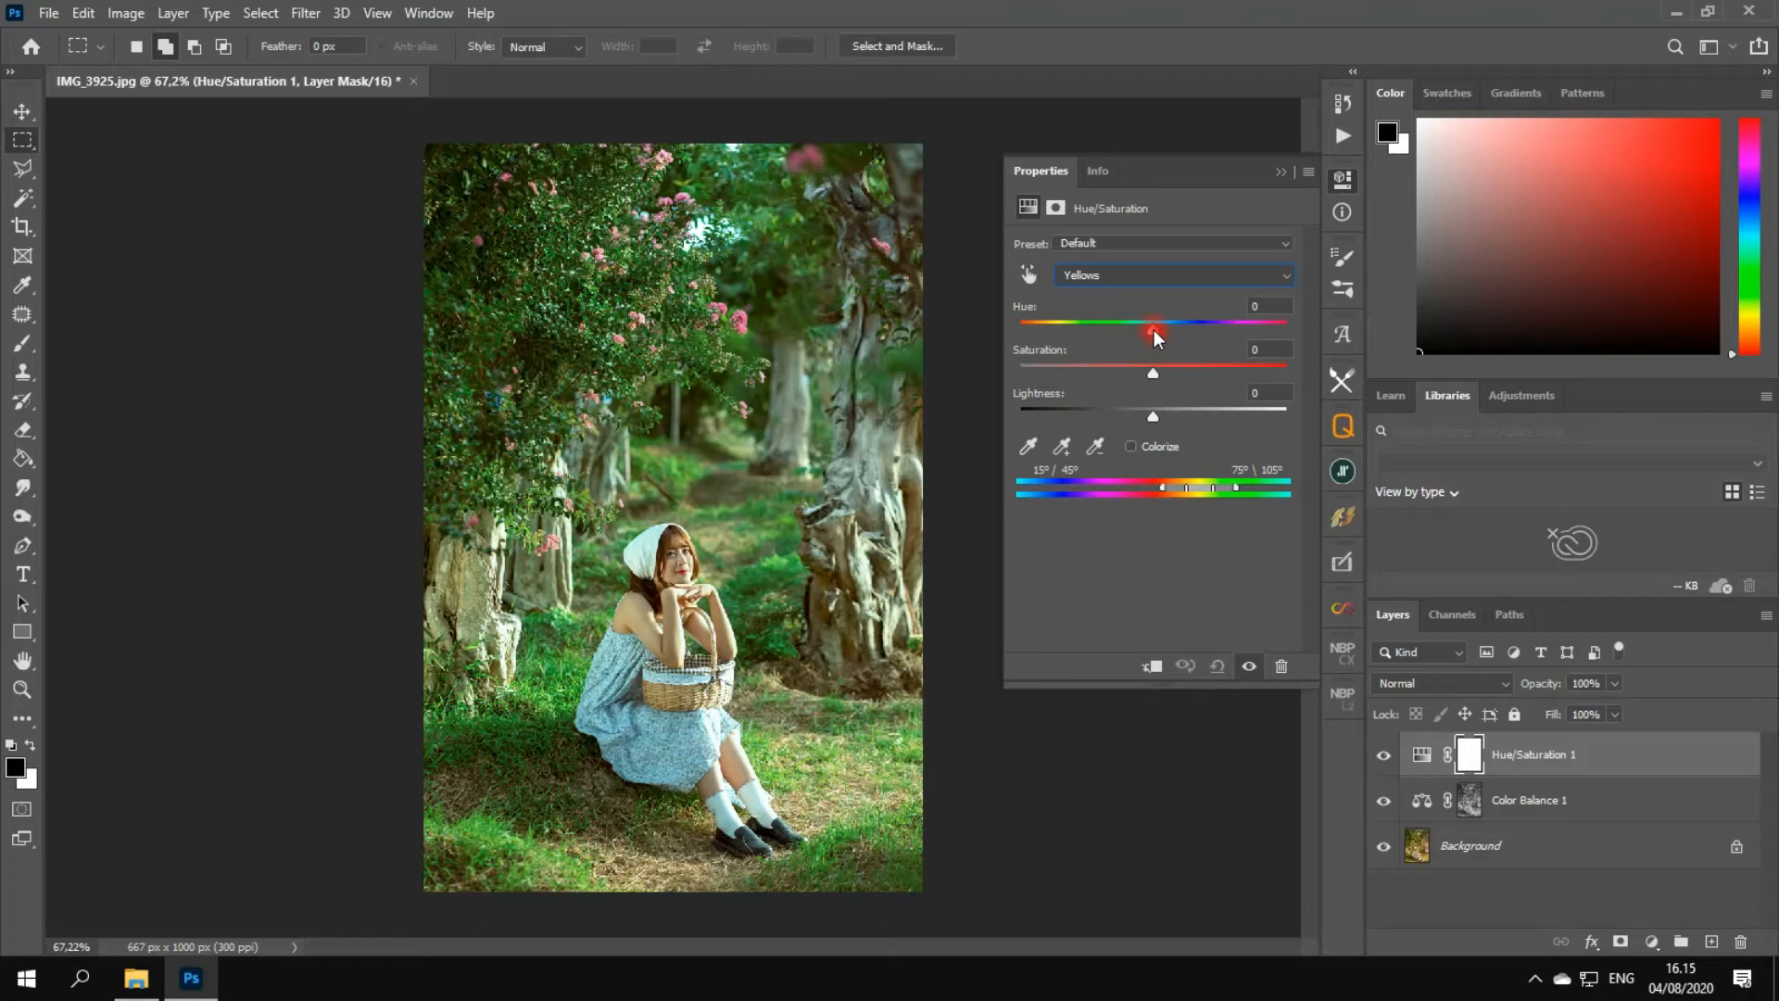
{"action": "left_click_drag", "start_coordinate": [1154, 330], "coordinate": [1166, 332]}
{"action": "left_click_drag", "start_coordinate": [1170, 338], "coordinate": [1149, 374]}
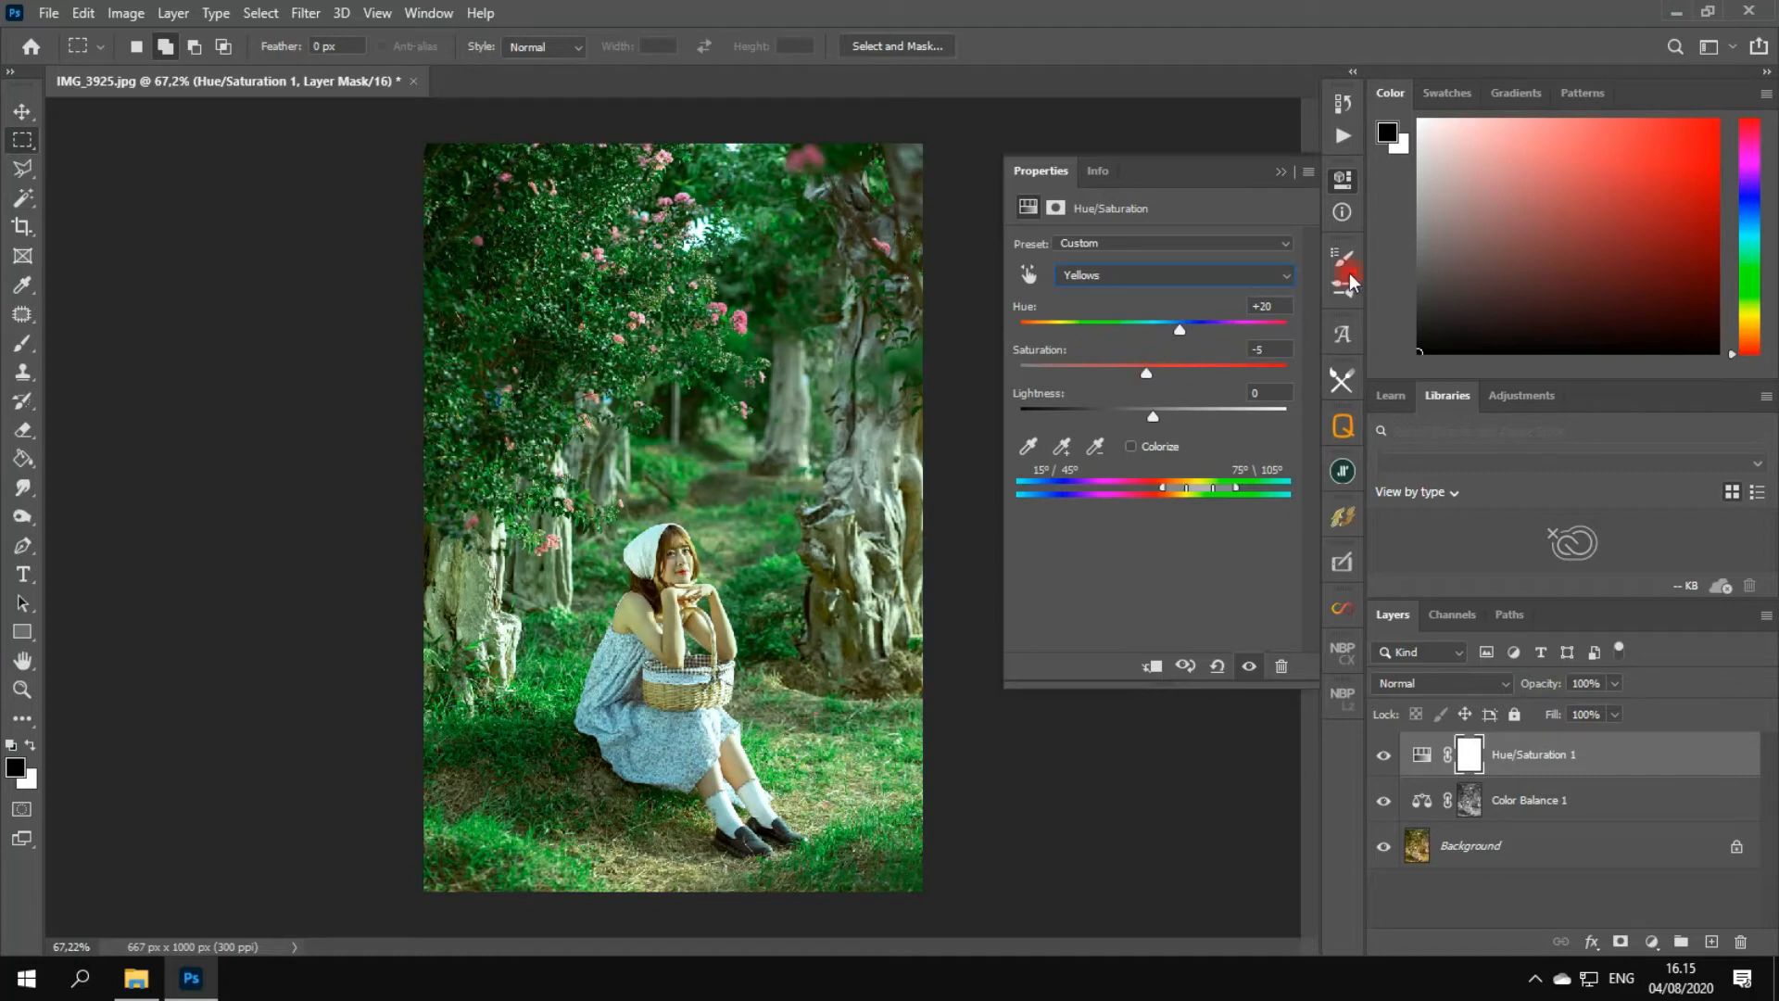
{"action": "left_click", "coordinate": [1343, 179]}
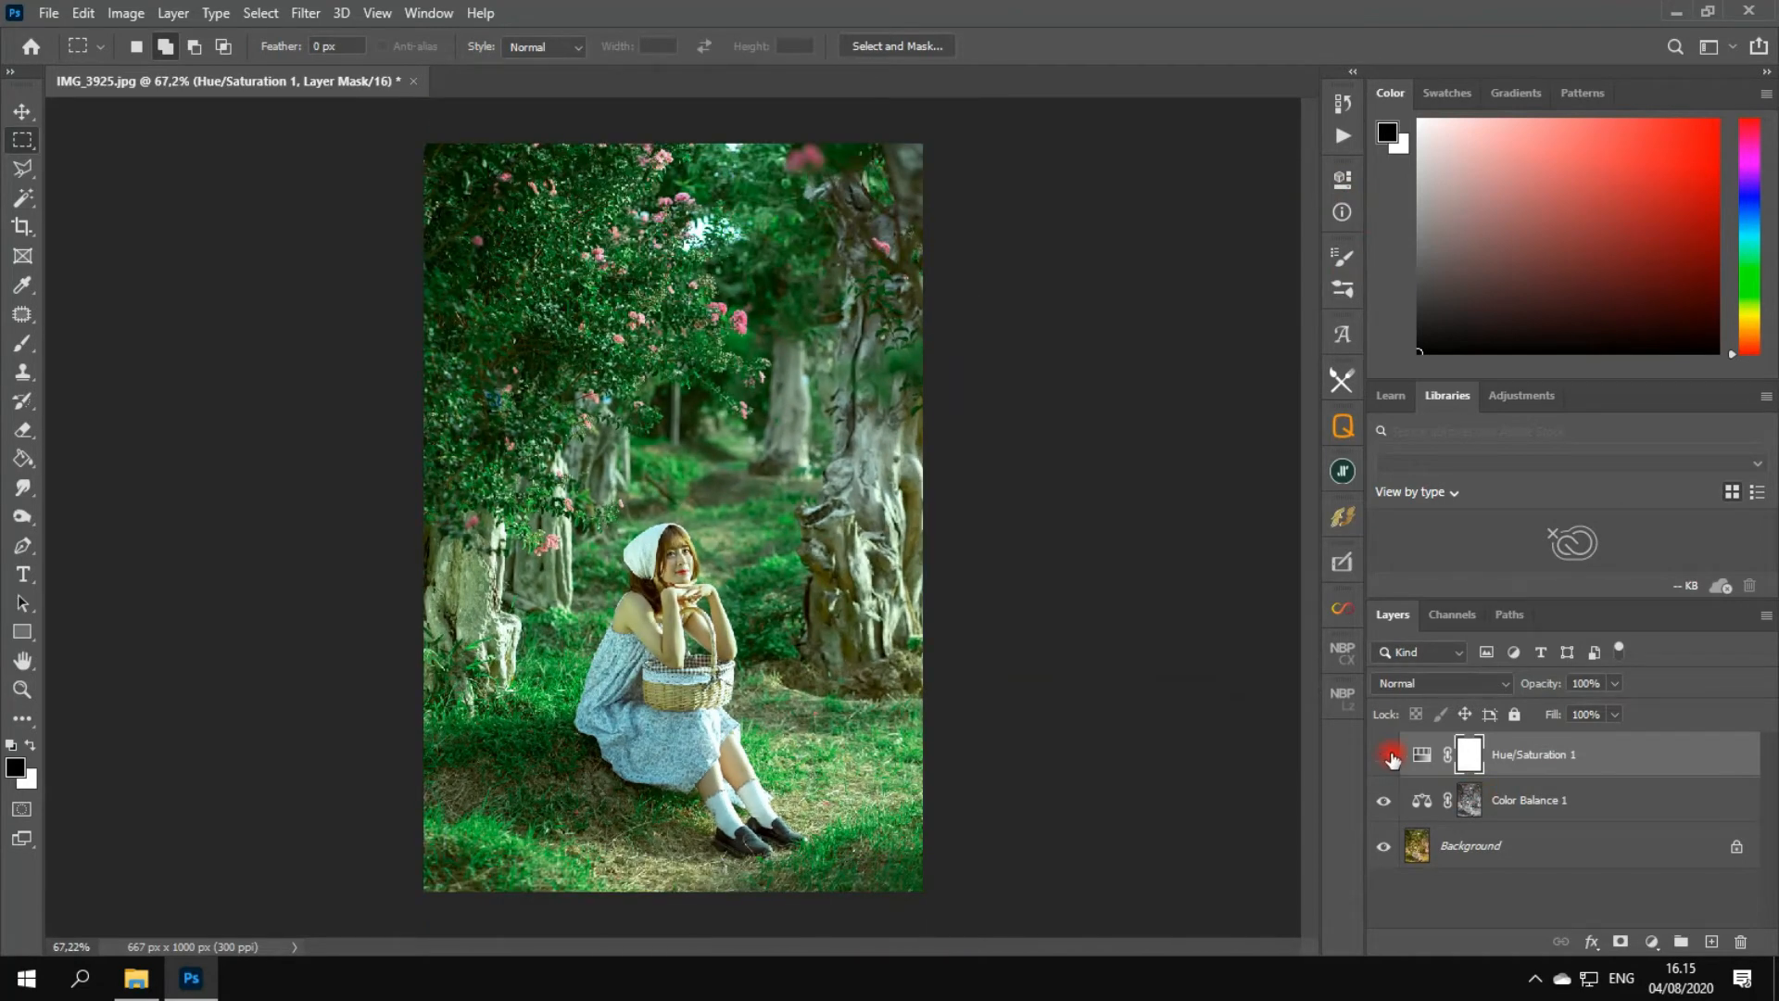
{"action": "left_click", "coordinate": [1399, 760]}
{"action": "left_click", "coordinate": [1400, 760]}
- Add a second Hue/Saturation adjustment layer and target its Greens range by sampling the foliage in the photo
{"action": "scroll", "coordinate": [798, 615], "scroll_direction": "up", "scroll_amount": 2}
{"action": "scroll", "coordinate": [702, 561], "scroll_direction": "down", "scroll_amount": 2}
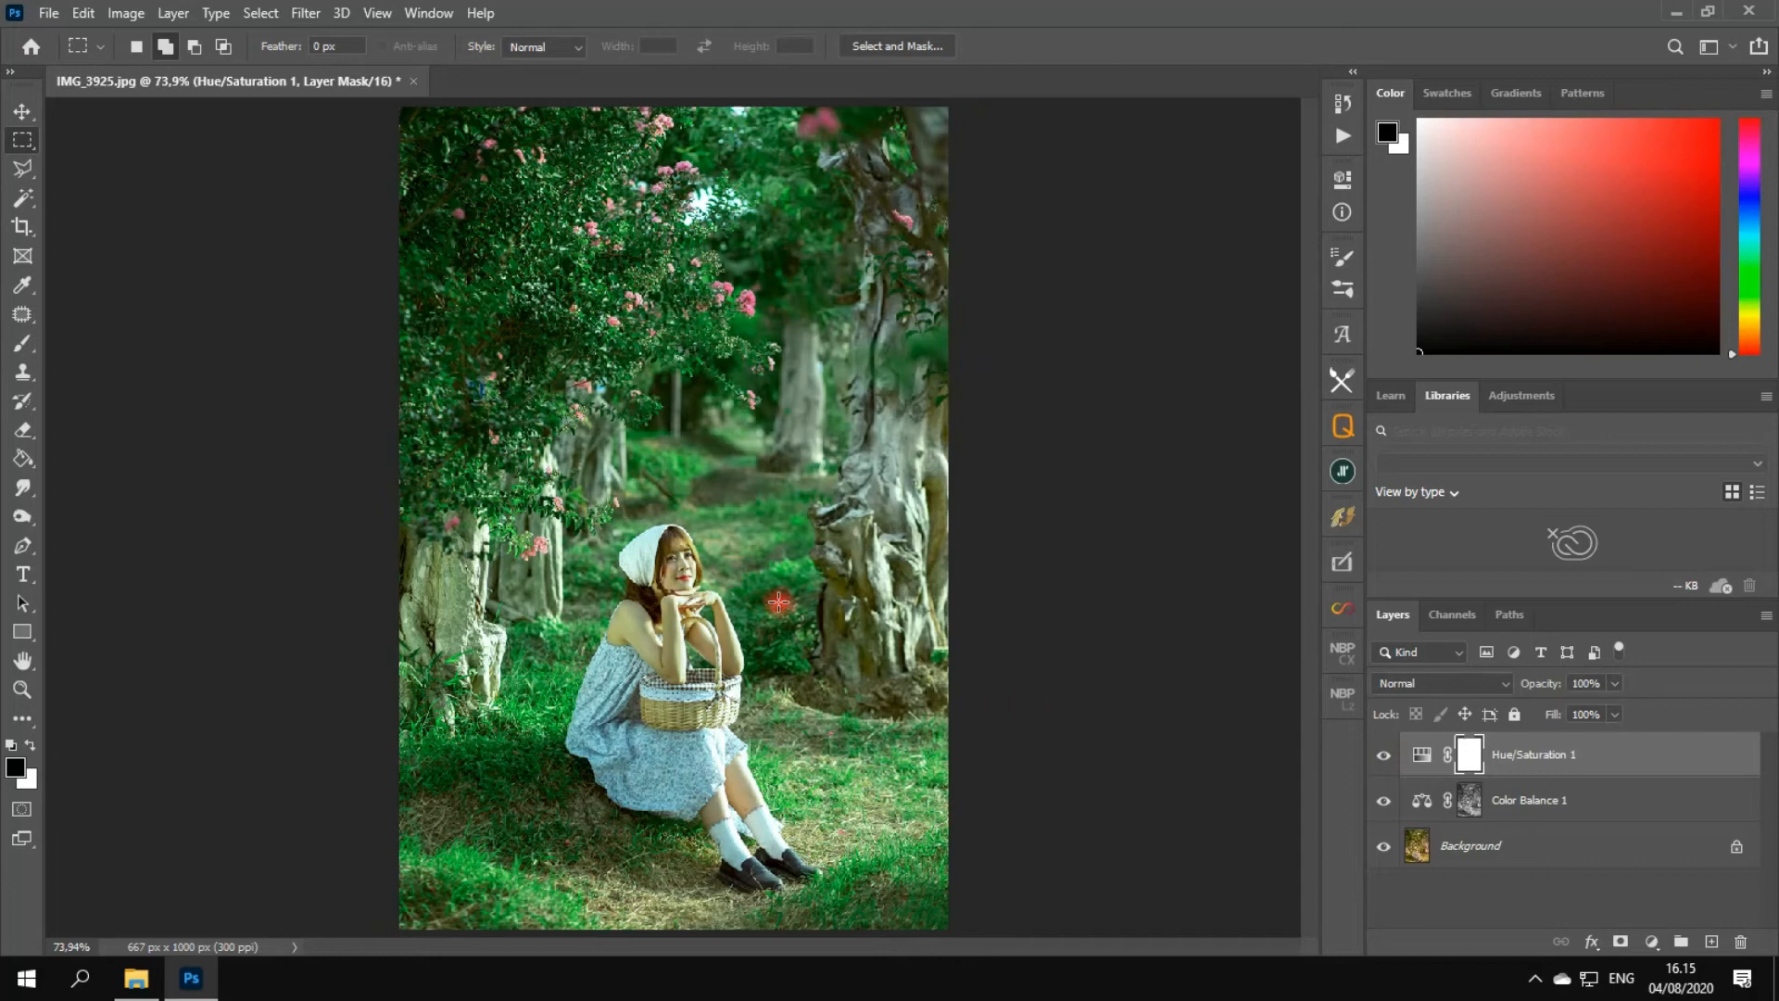
{"action": "left_click", "coordinate": [1651, 942]}
{"action": "left_click", "coordinate": [1684, 730]}
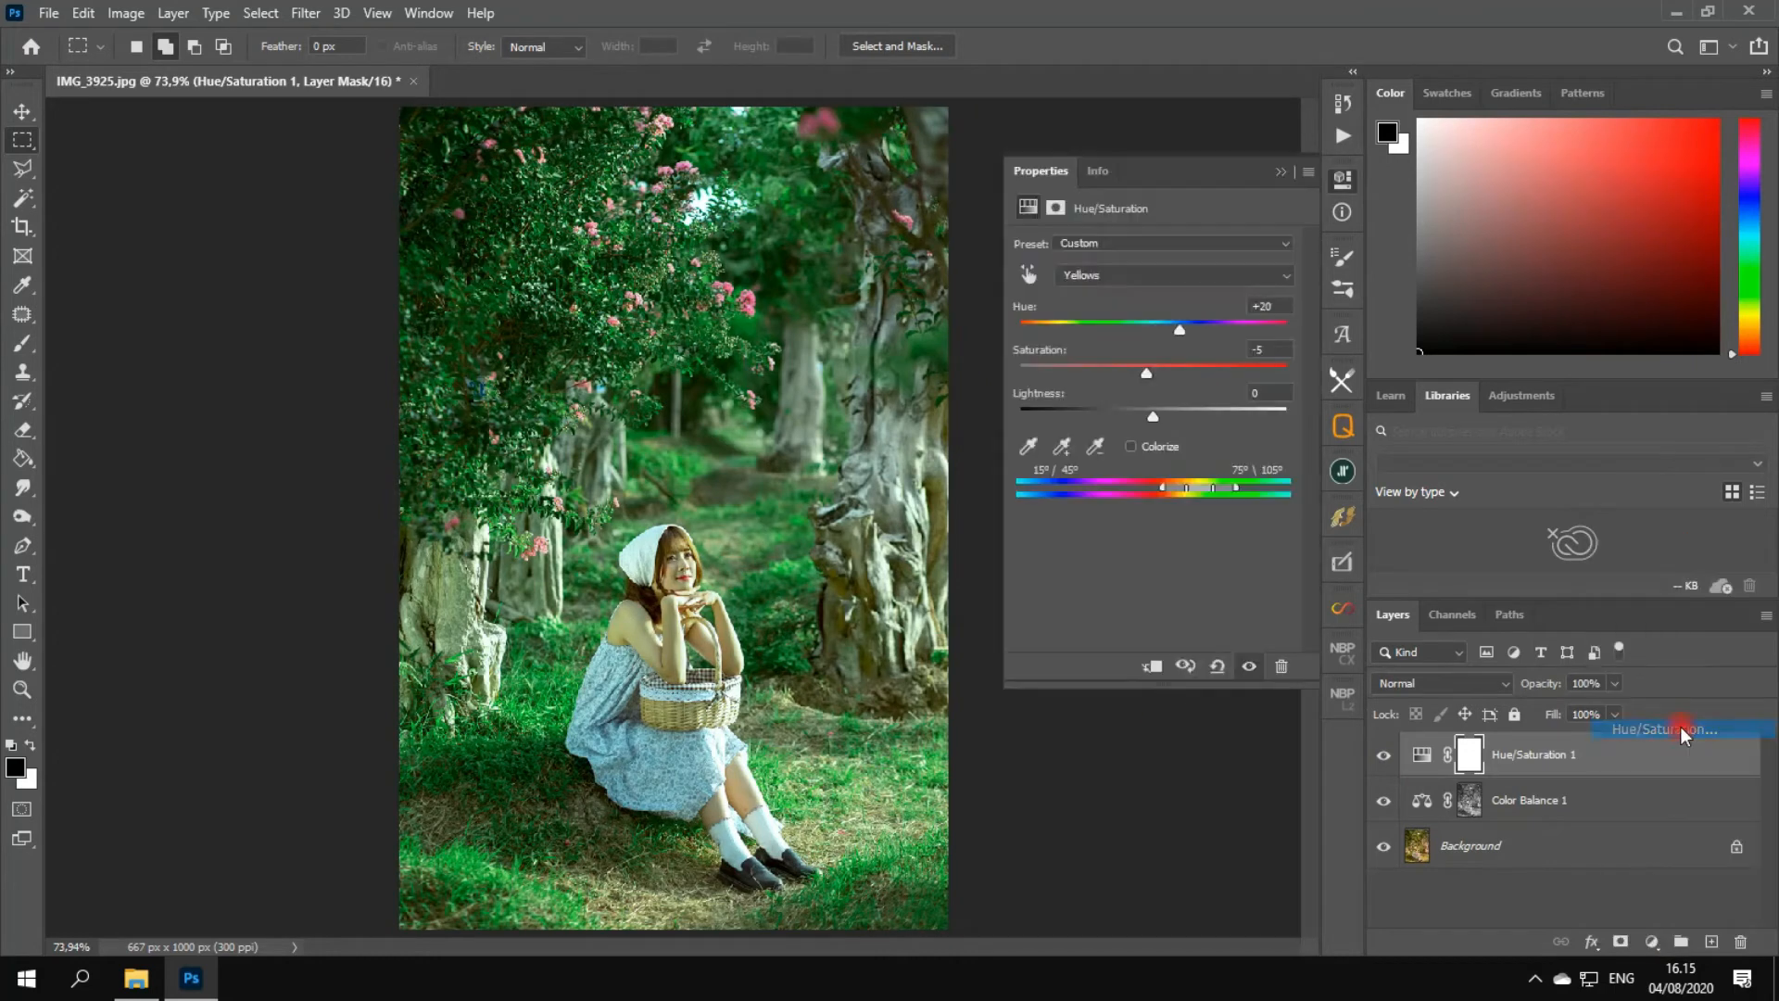
{"action": "left_click", "coordinate": [1026, 275]}
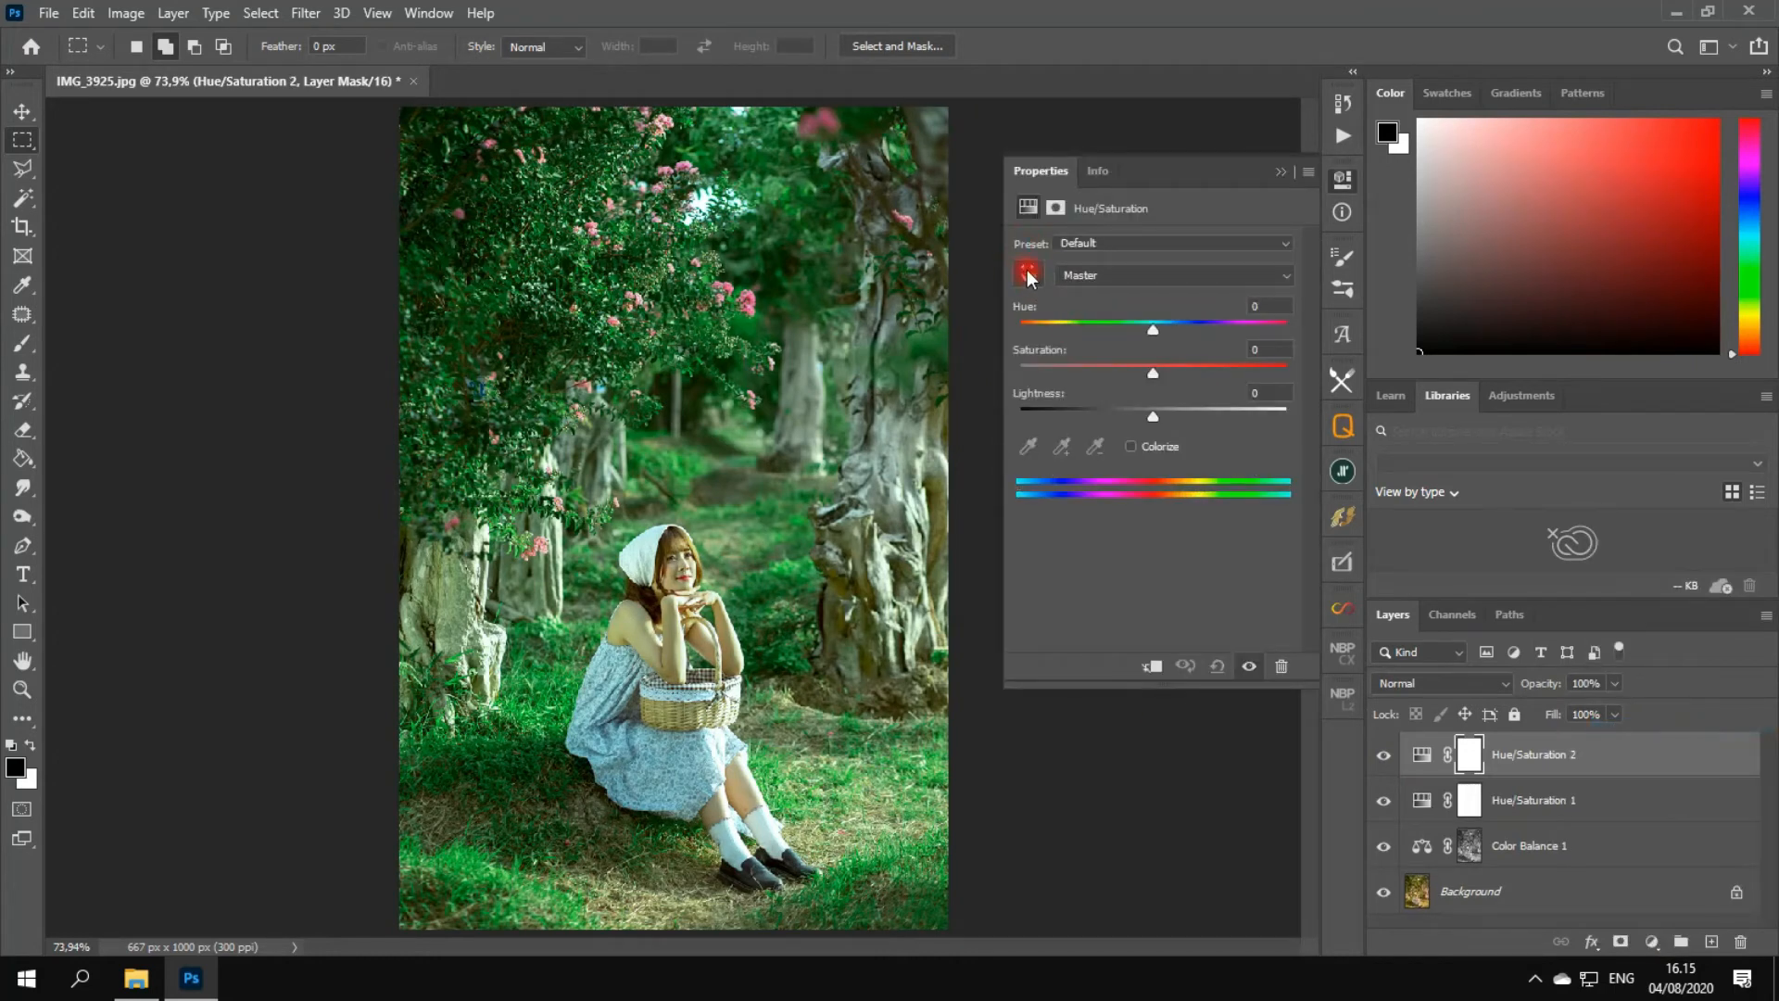
{"action": "left_click", "coordinate": [1028, 275]}
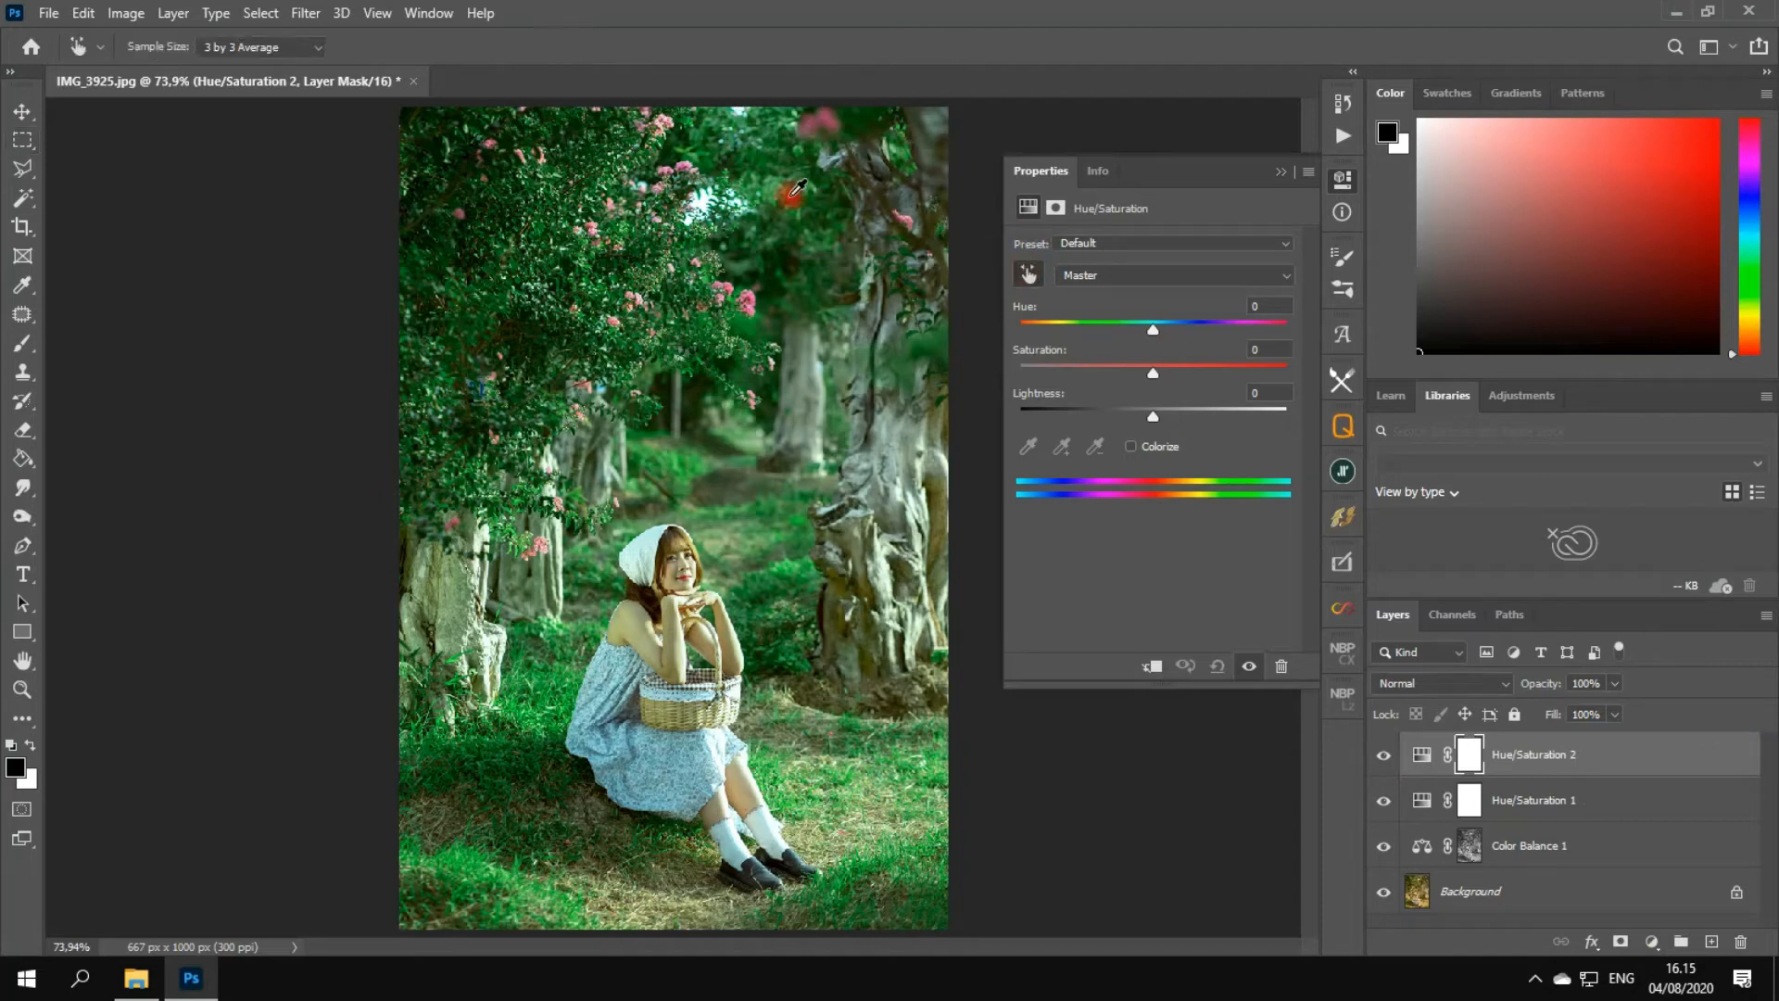
{"action": "left_click", "coordinate": [791, 187]}
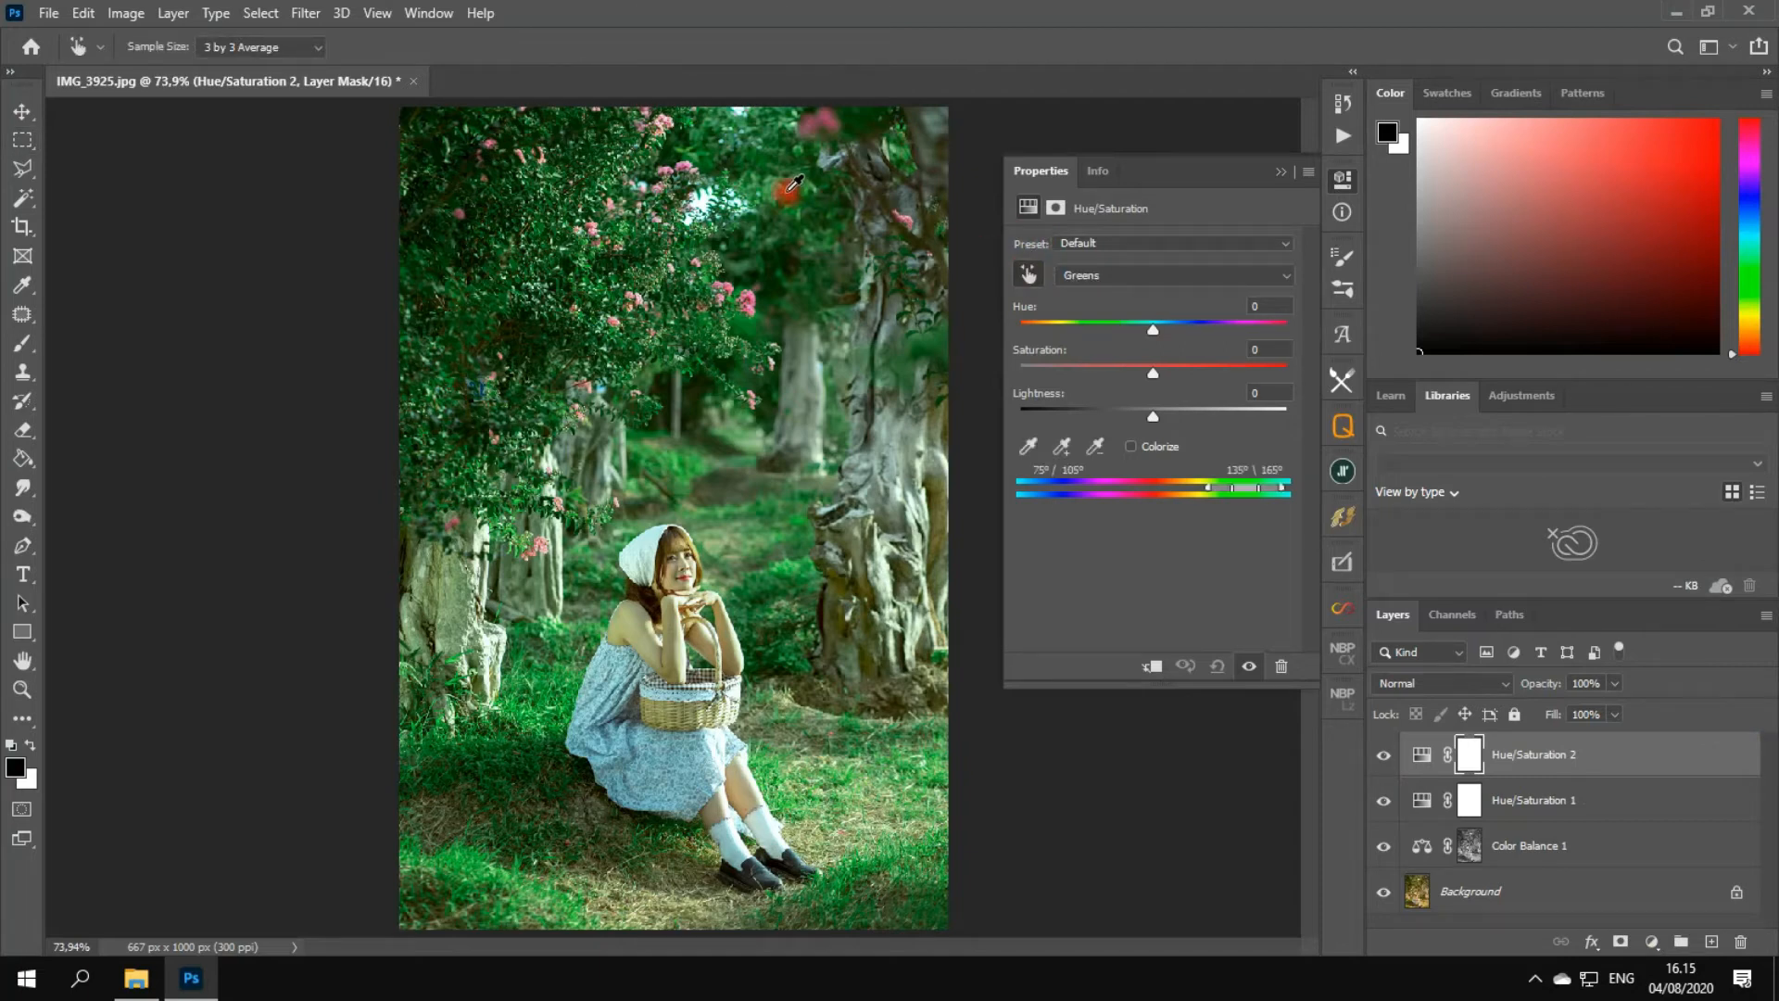
- Try several hue shifts on the Greens and set their Hue to -180 for magenta foliage
{"action": "left_click_drag", "start_coordinate": [1154, 332], "coordinate": [1026, 334]}
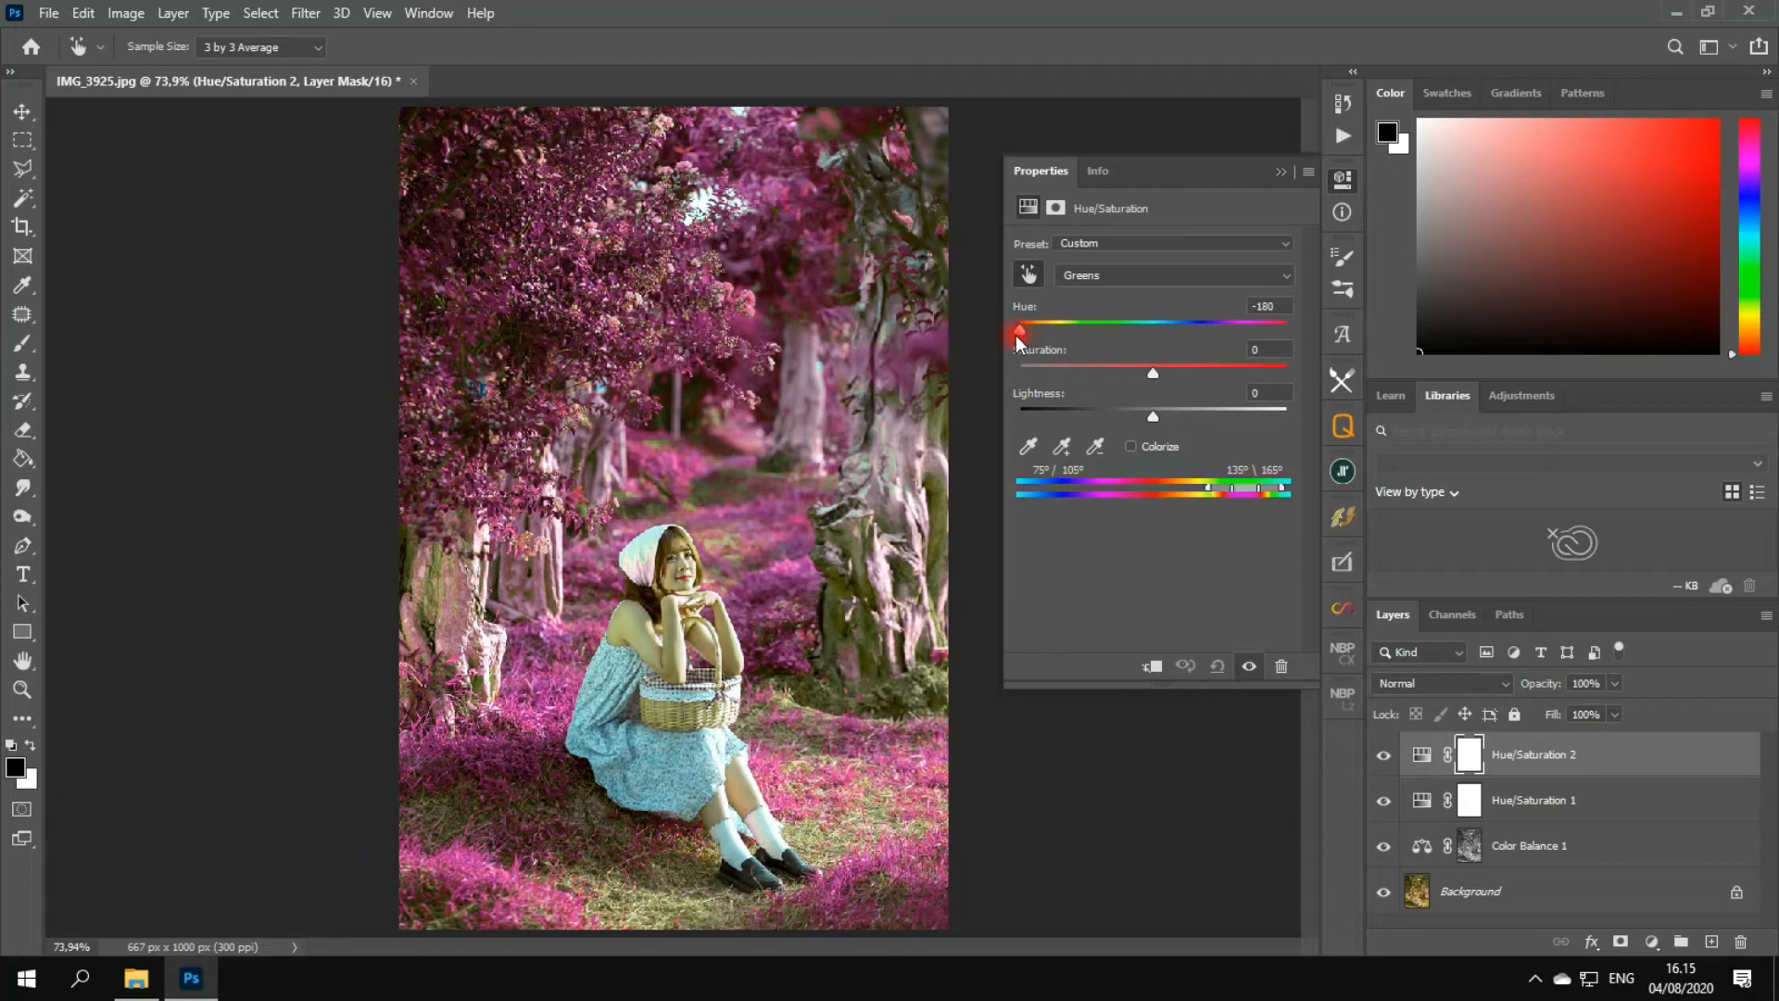
{"action": "left_click_drag", "start_coordinate": [1034, 335], "coordinate": [1190, 337]}
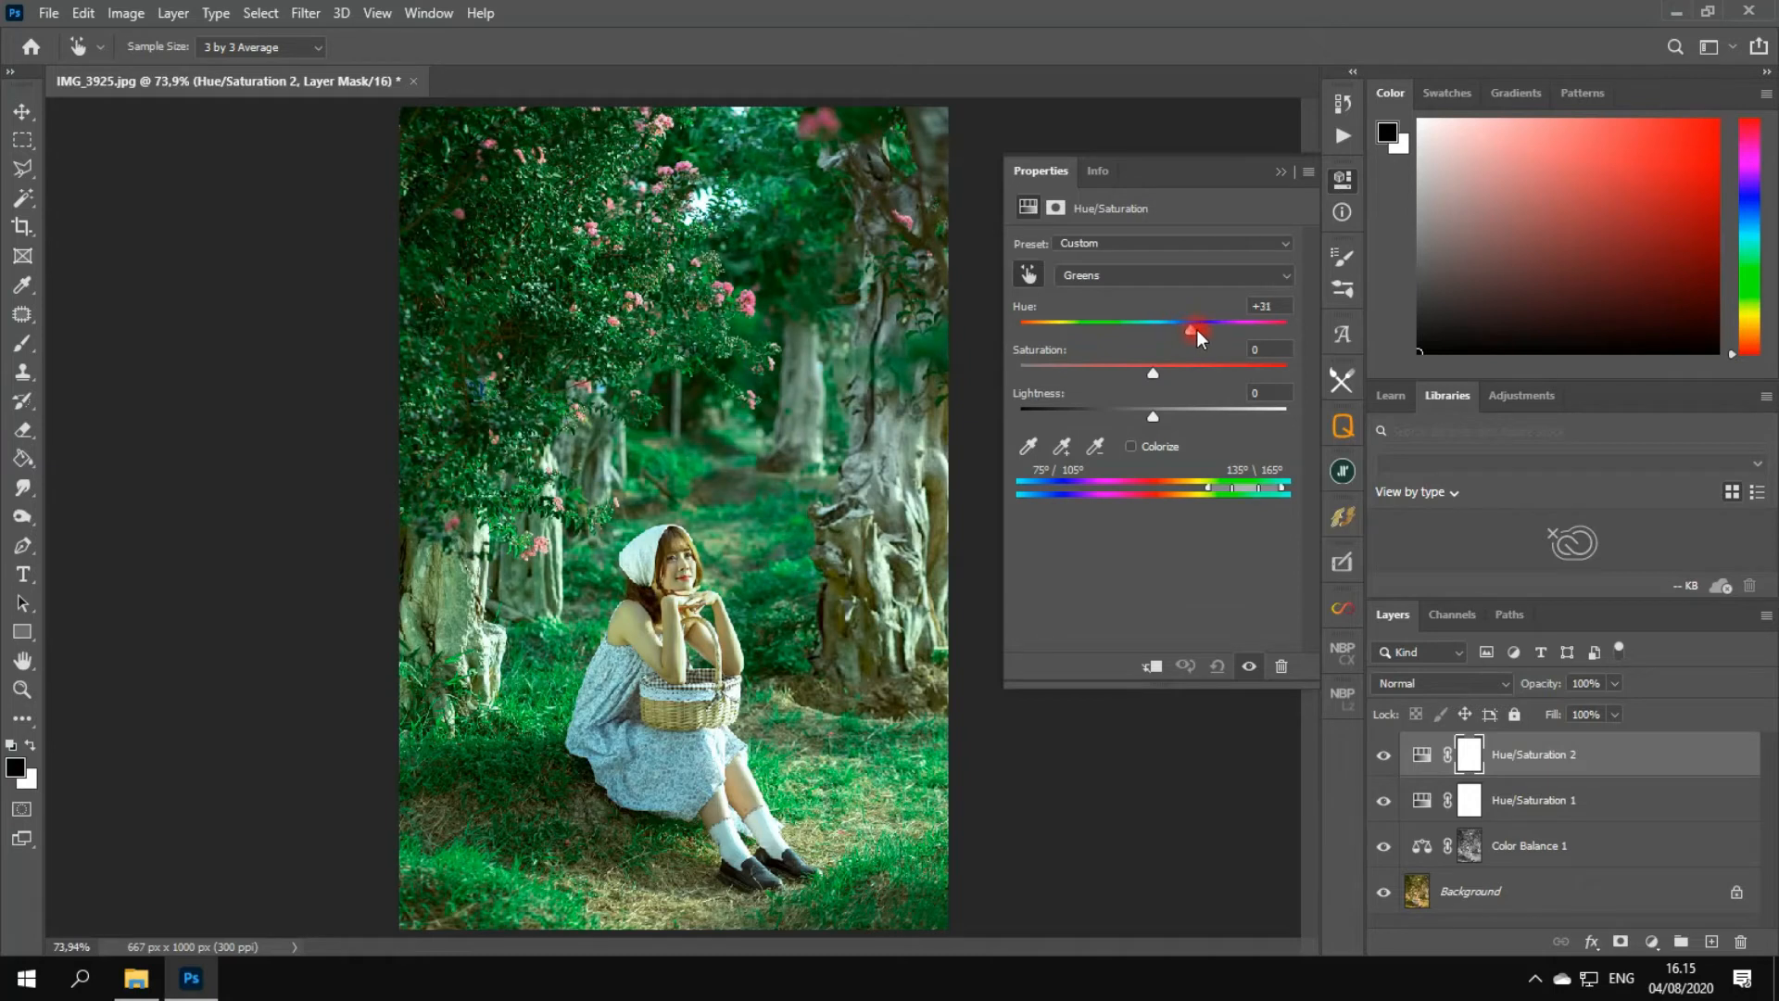
{"action": "left_click_drag", "start_coordinate": [1226, 326], "coordinate": [1279, 329]}
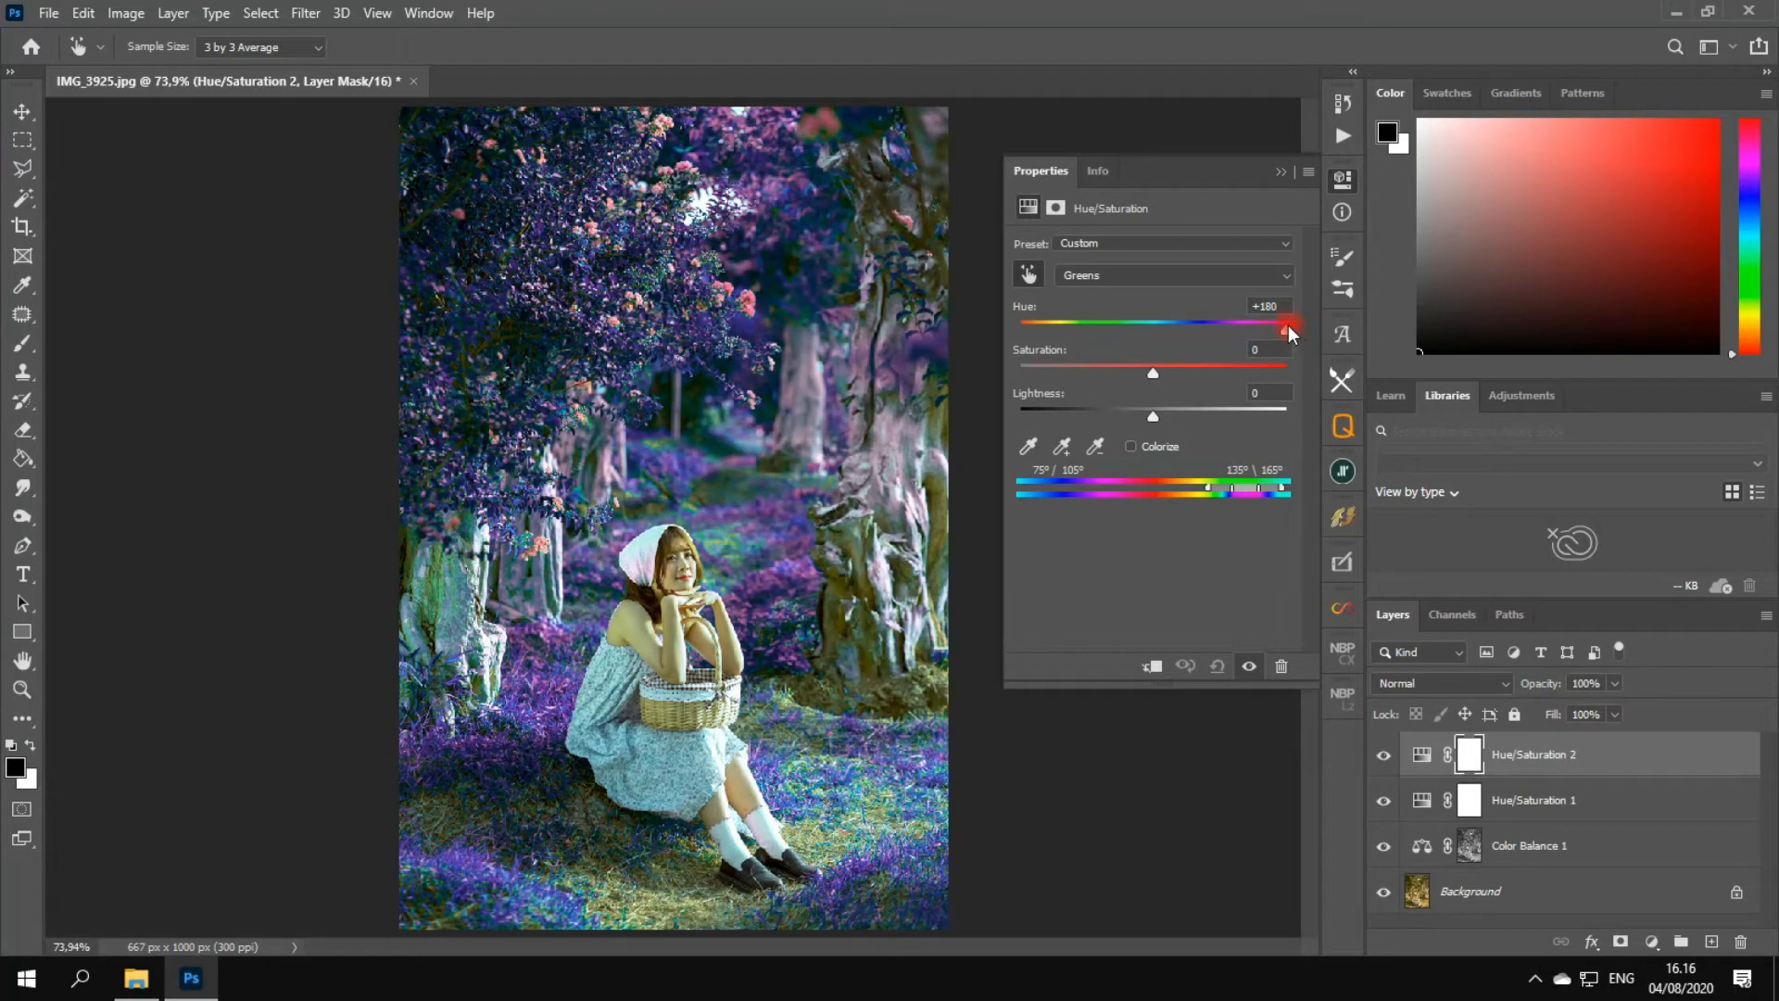
{"action": "left_click_drag", "start_coordinate": [1293, 329], "coordinate": [1220, 328]}
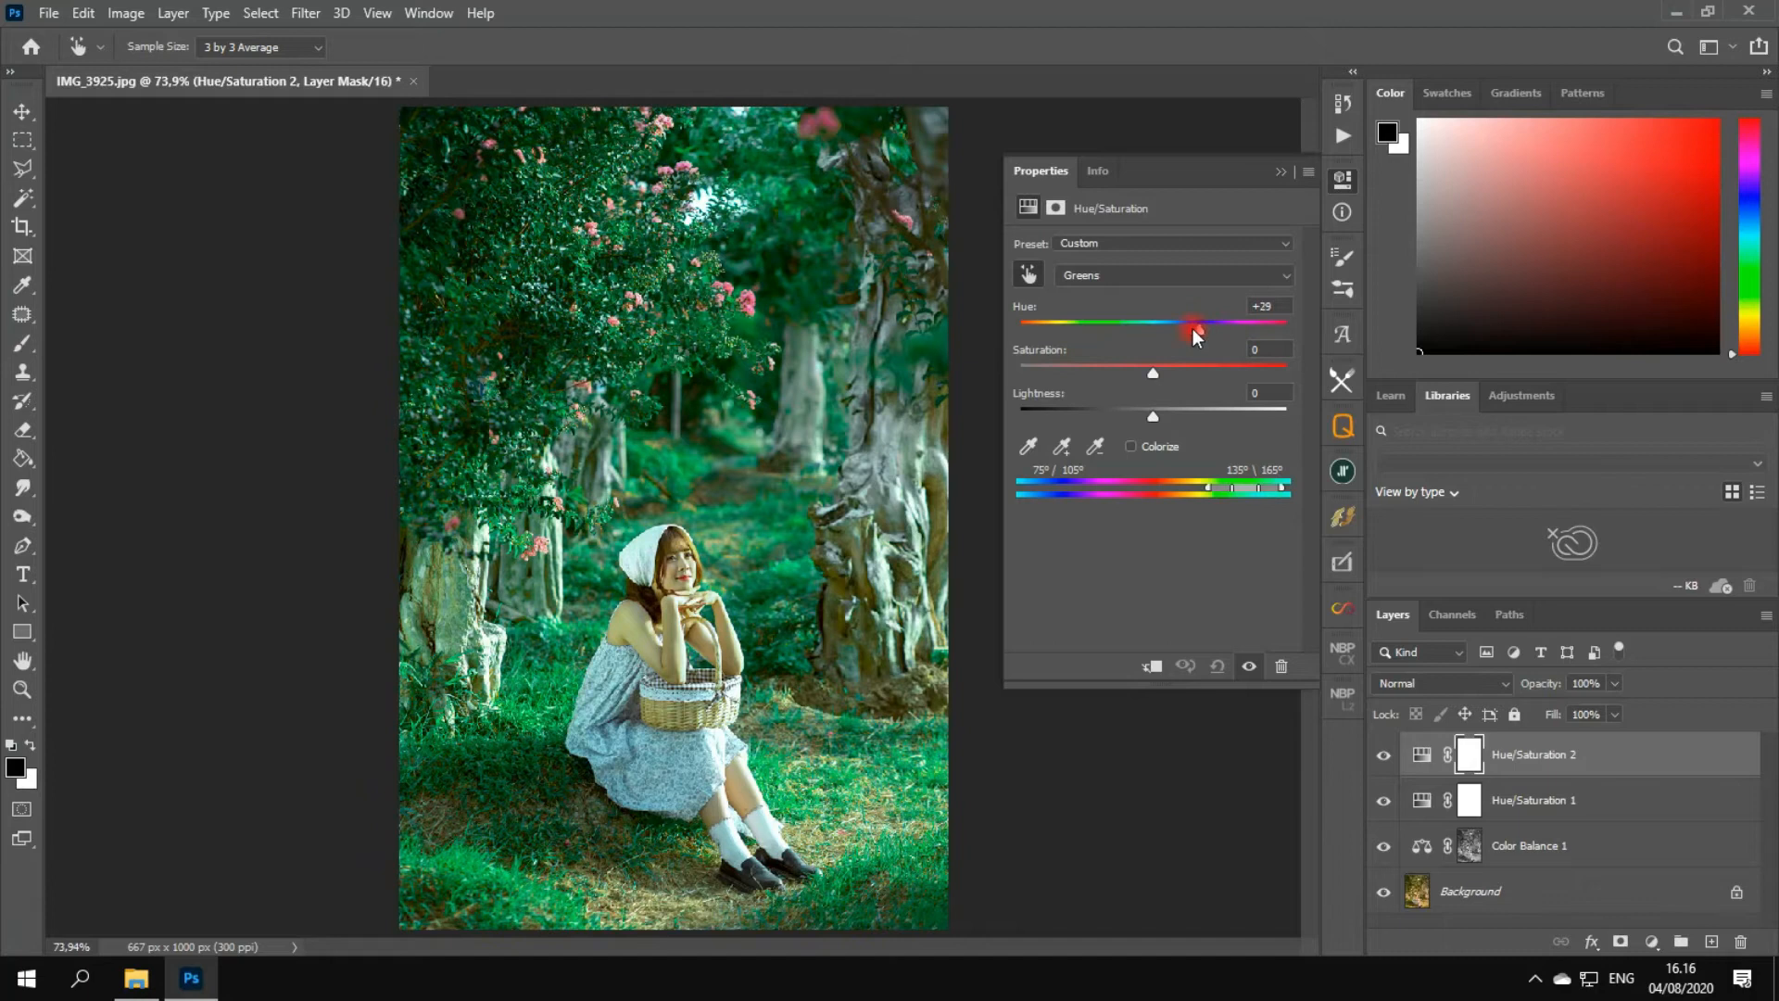
{"action": "left_click_drag", "start_coordinate": [1170, 329], "coordinate": [1052, 332]}
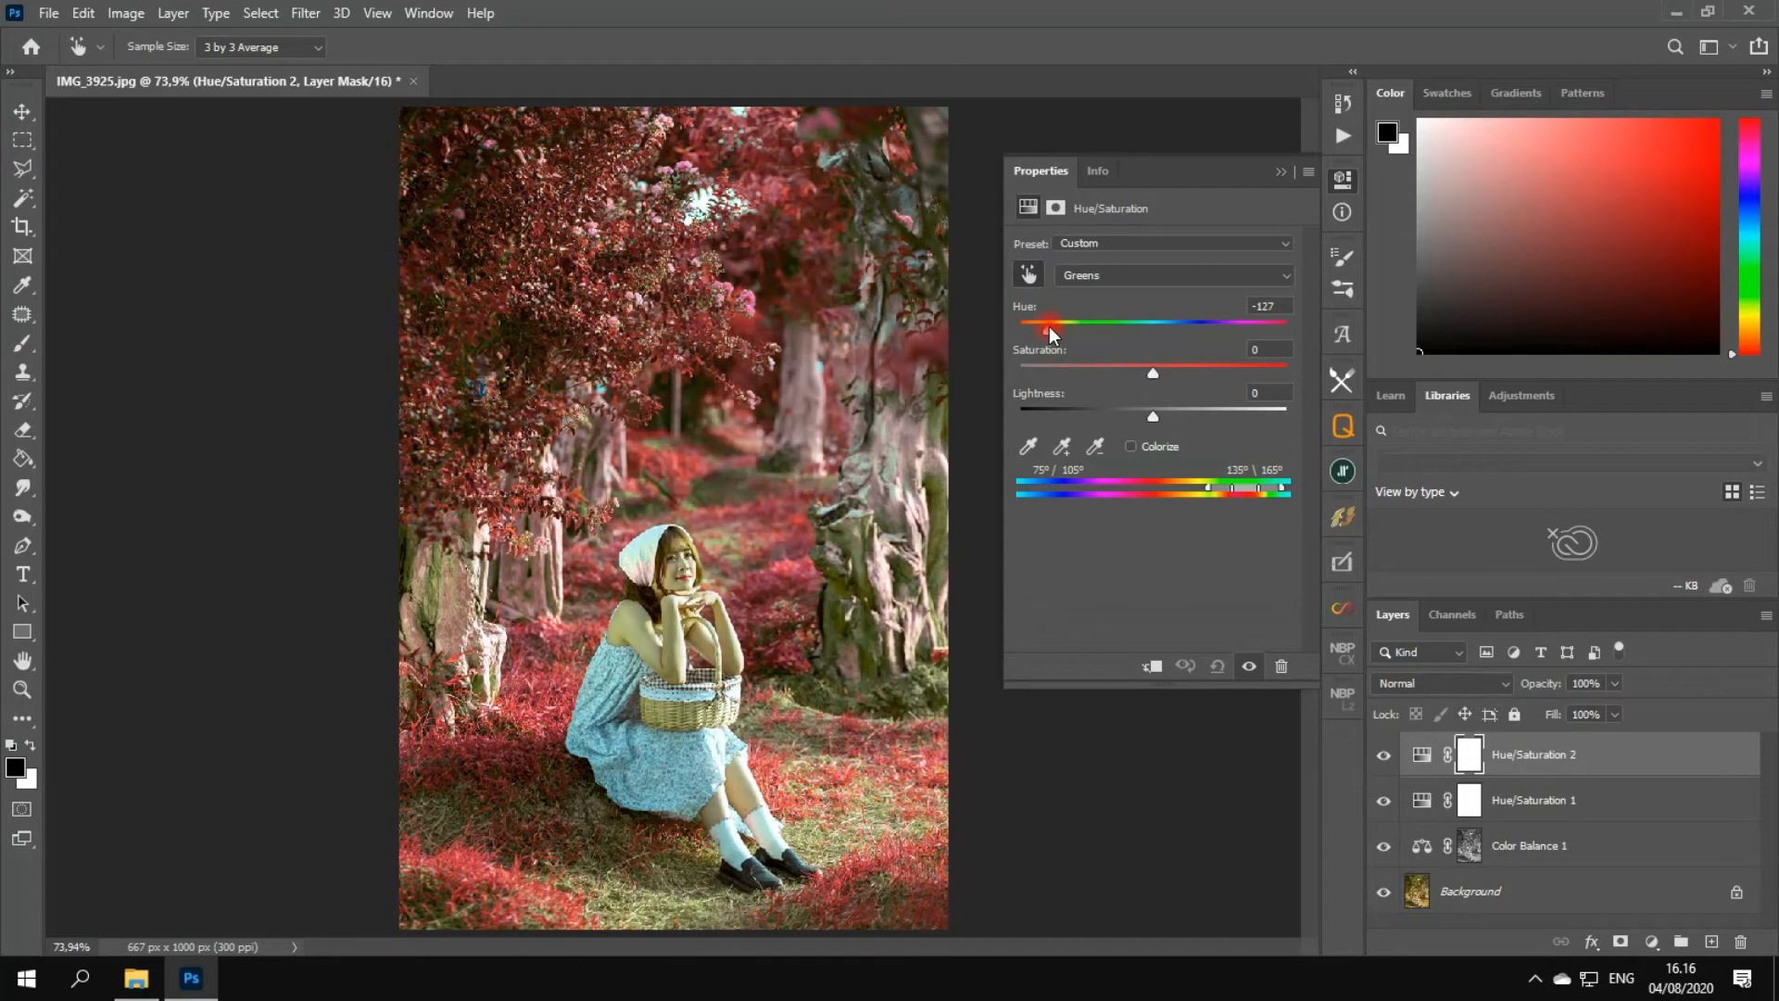
{"action": "left_click_drag", "start_coordinate": [1050, 328], "coordinate": [1017, 336]}
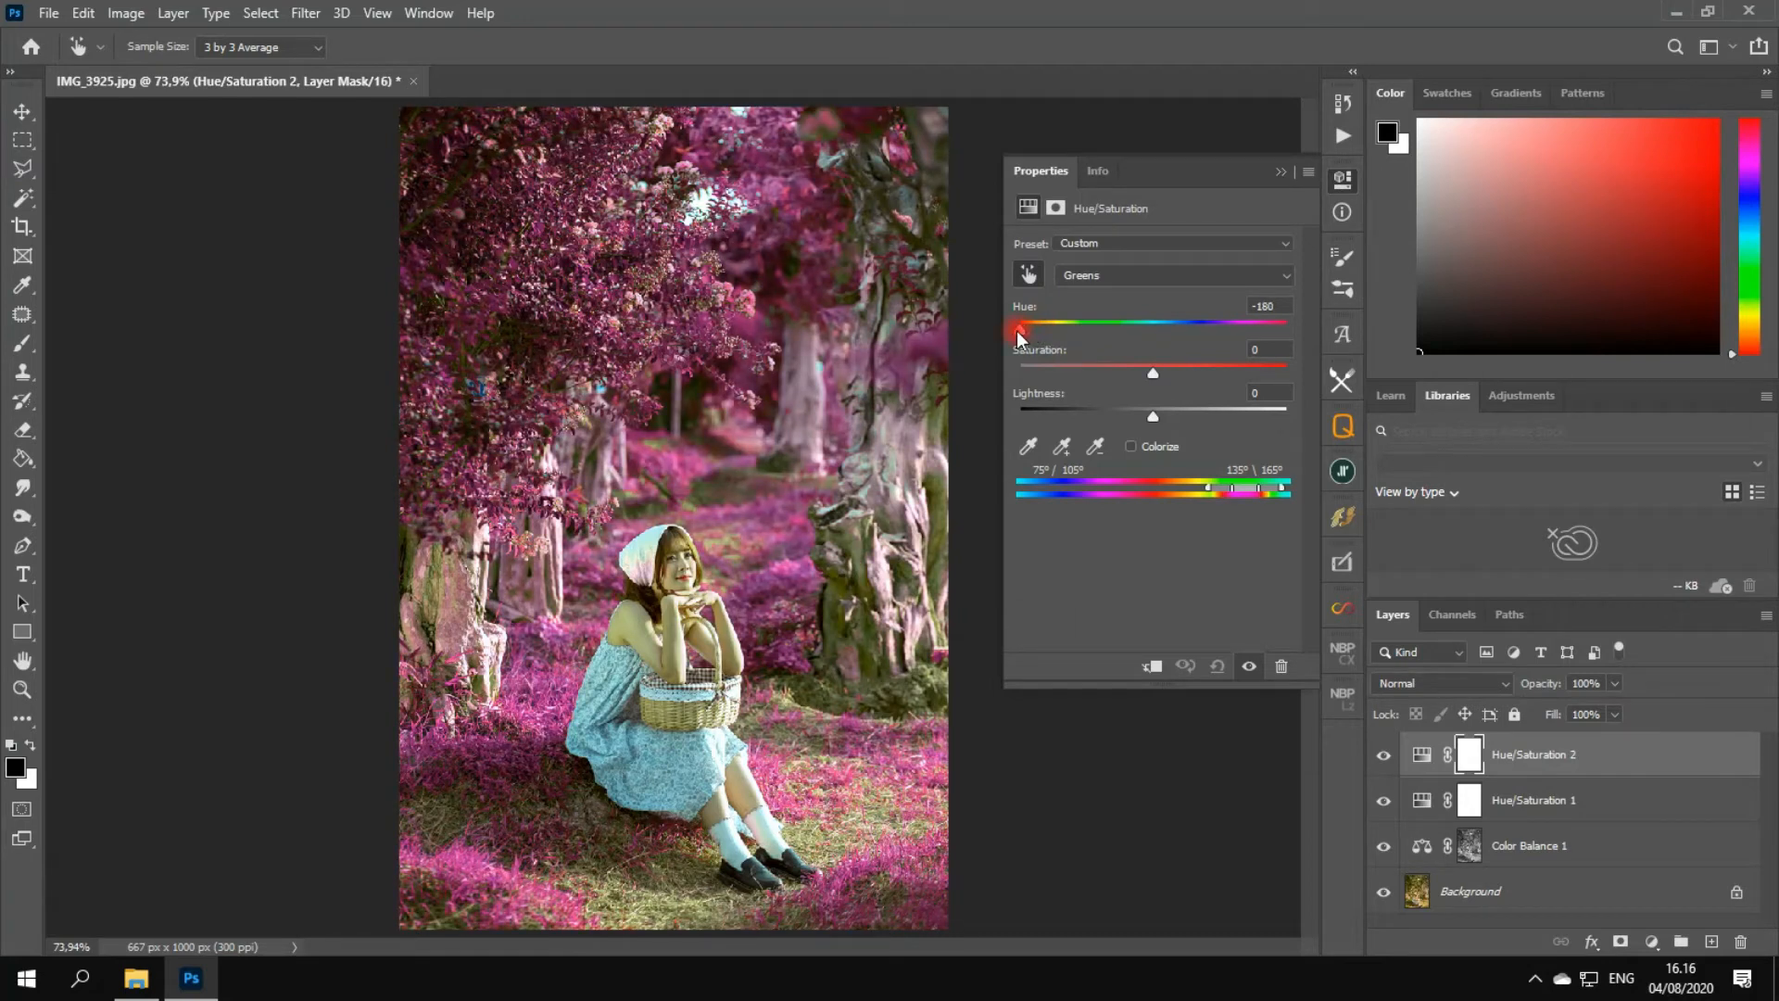
- Paint black over the woman's headscarf on the mask of Hue/Saturation 2 with a soft brush reduced to 20 px
{"action": "left_click", "coordinate": [1343, 179]}
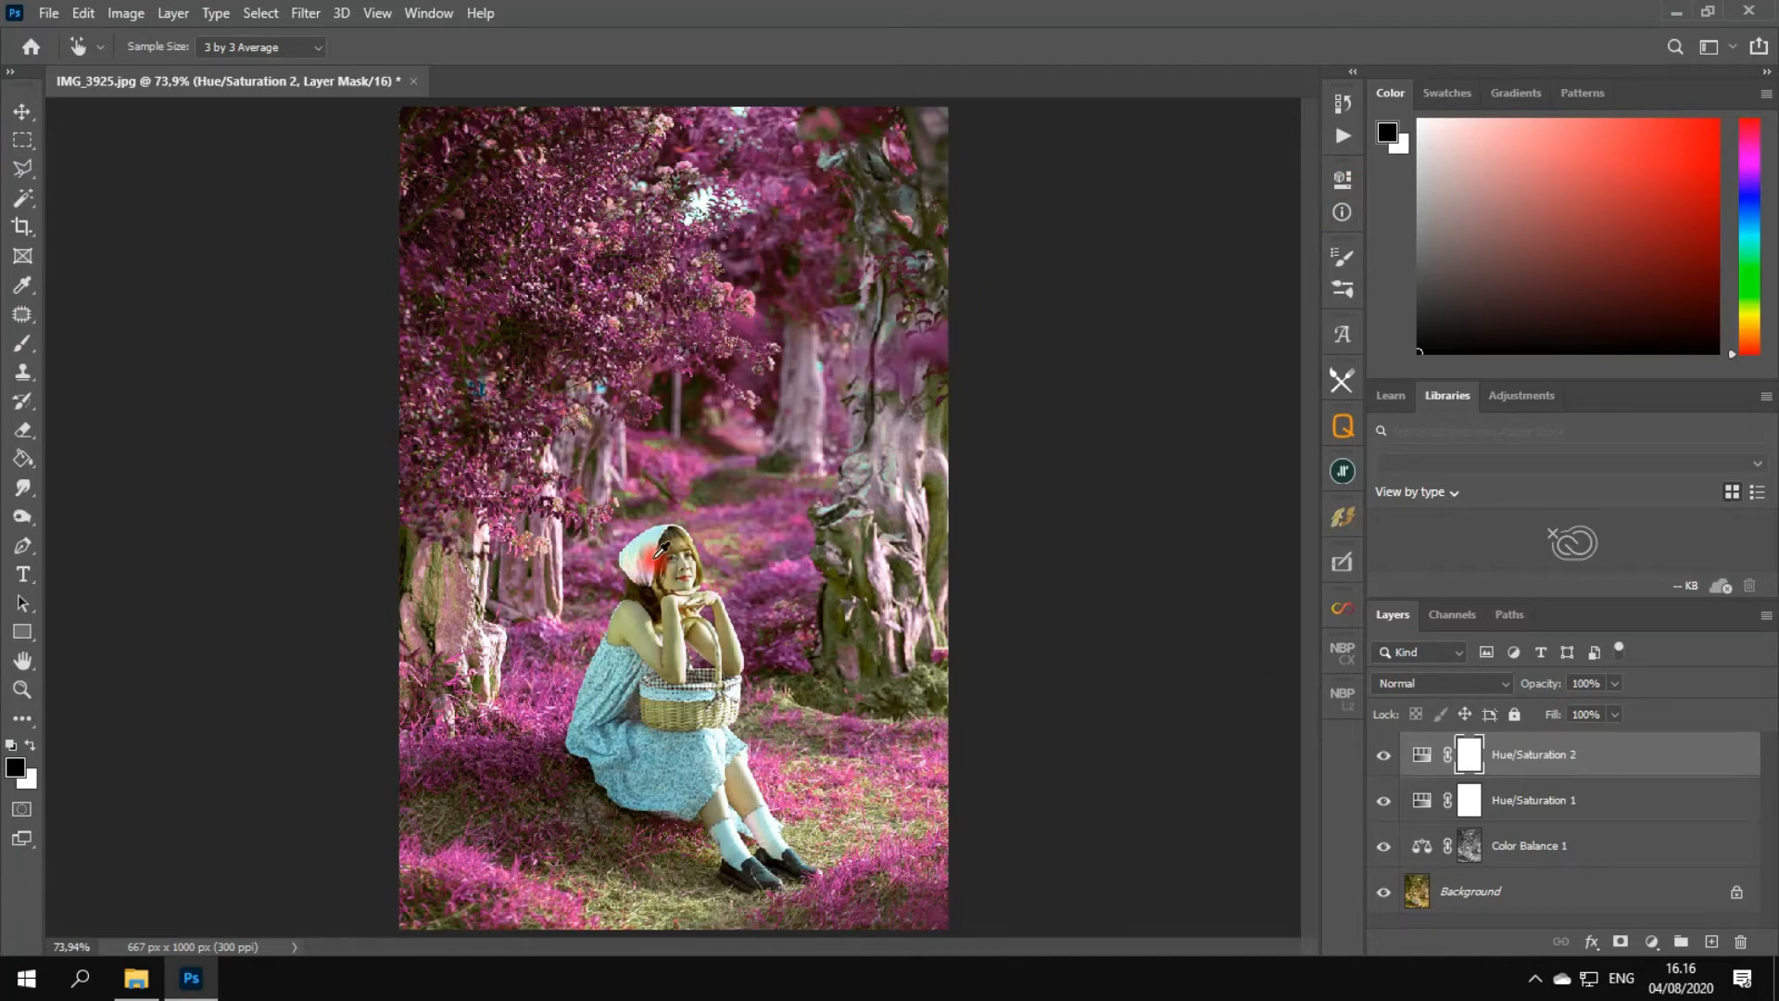
{"action": "left_click", "coordinate": [22, 343]}
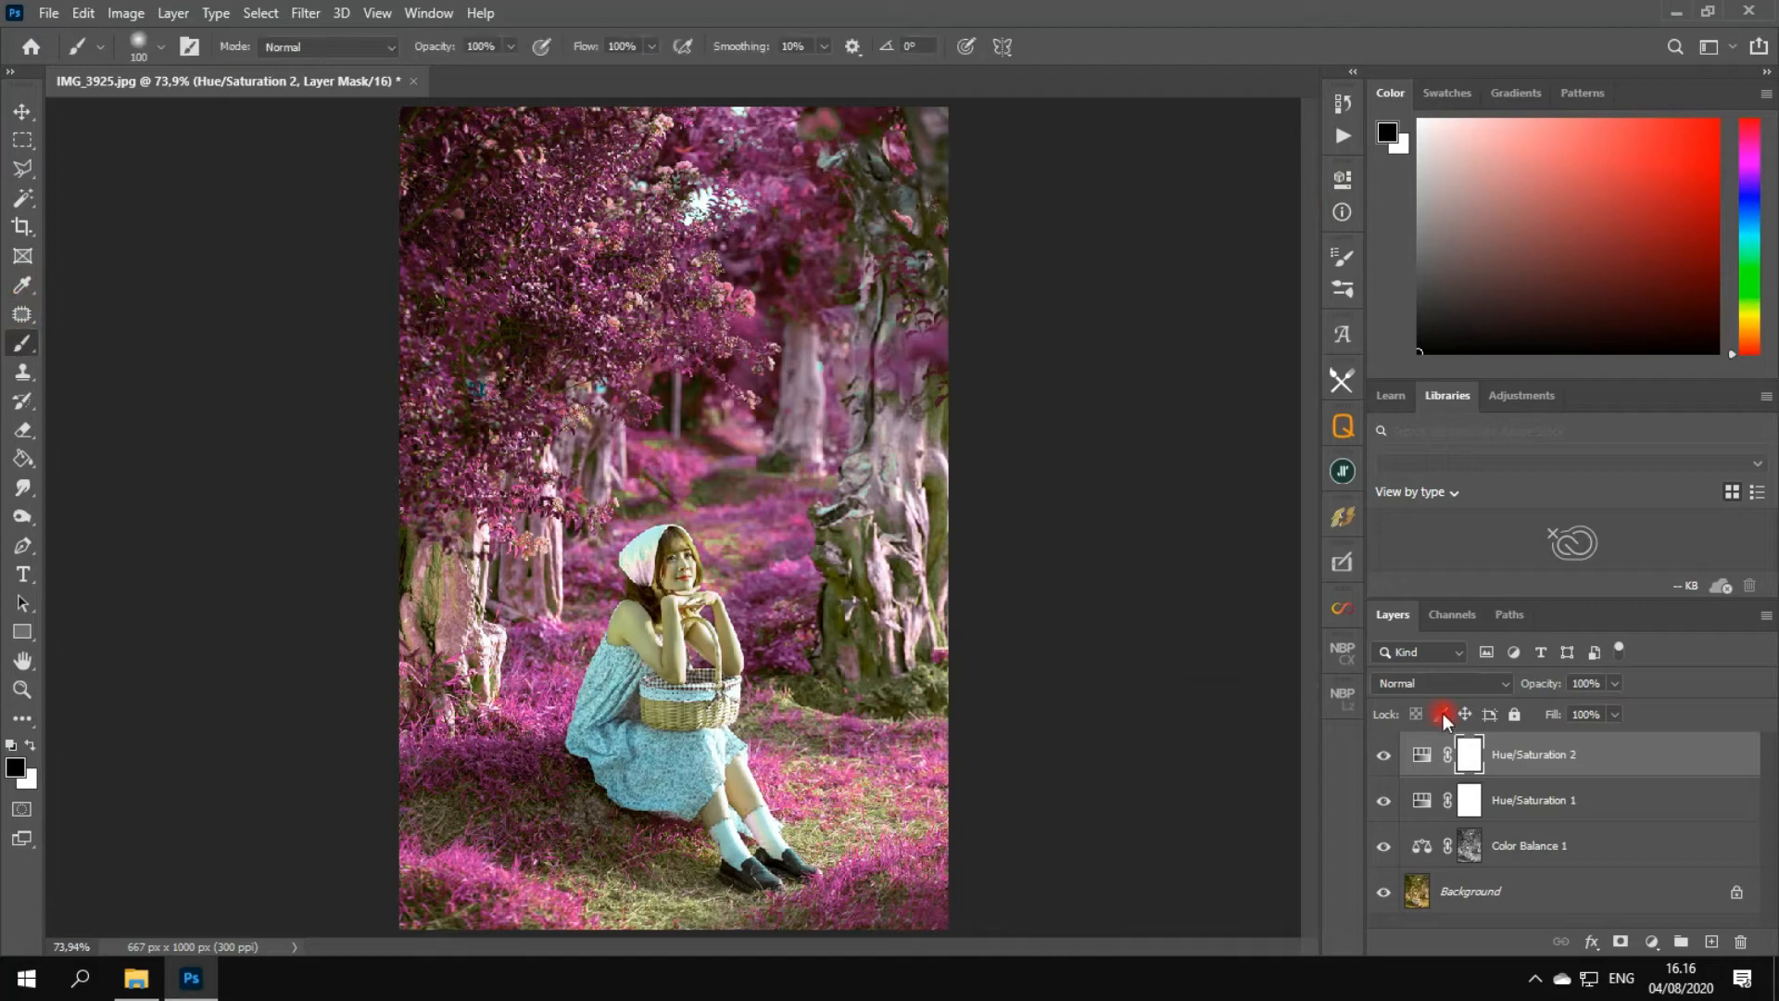
{"action": "scroll", "coordinate": [680, 565], "scroll_direction": "up", "scroll_amount": 1}
{"action": "scroll", "coordinate": [593, 553], "scroll_direction": "up", "scroll_amount": 2}
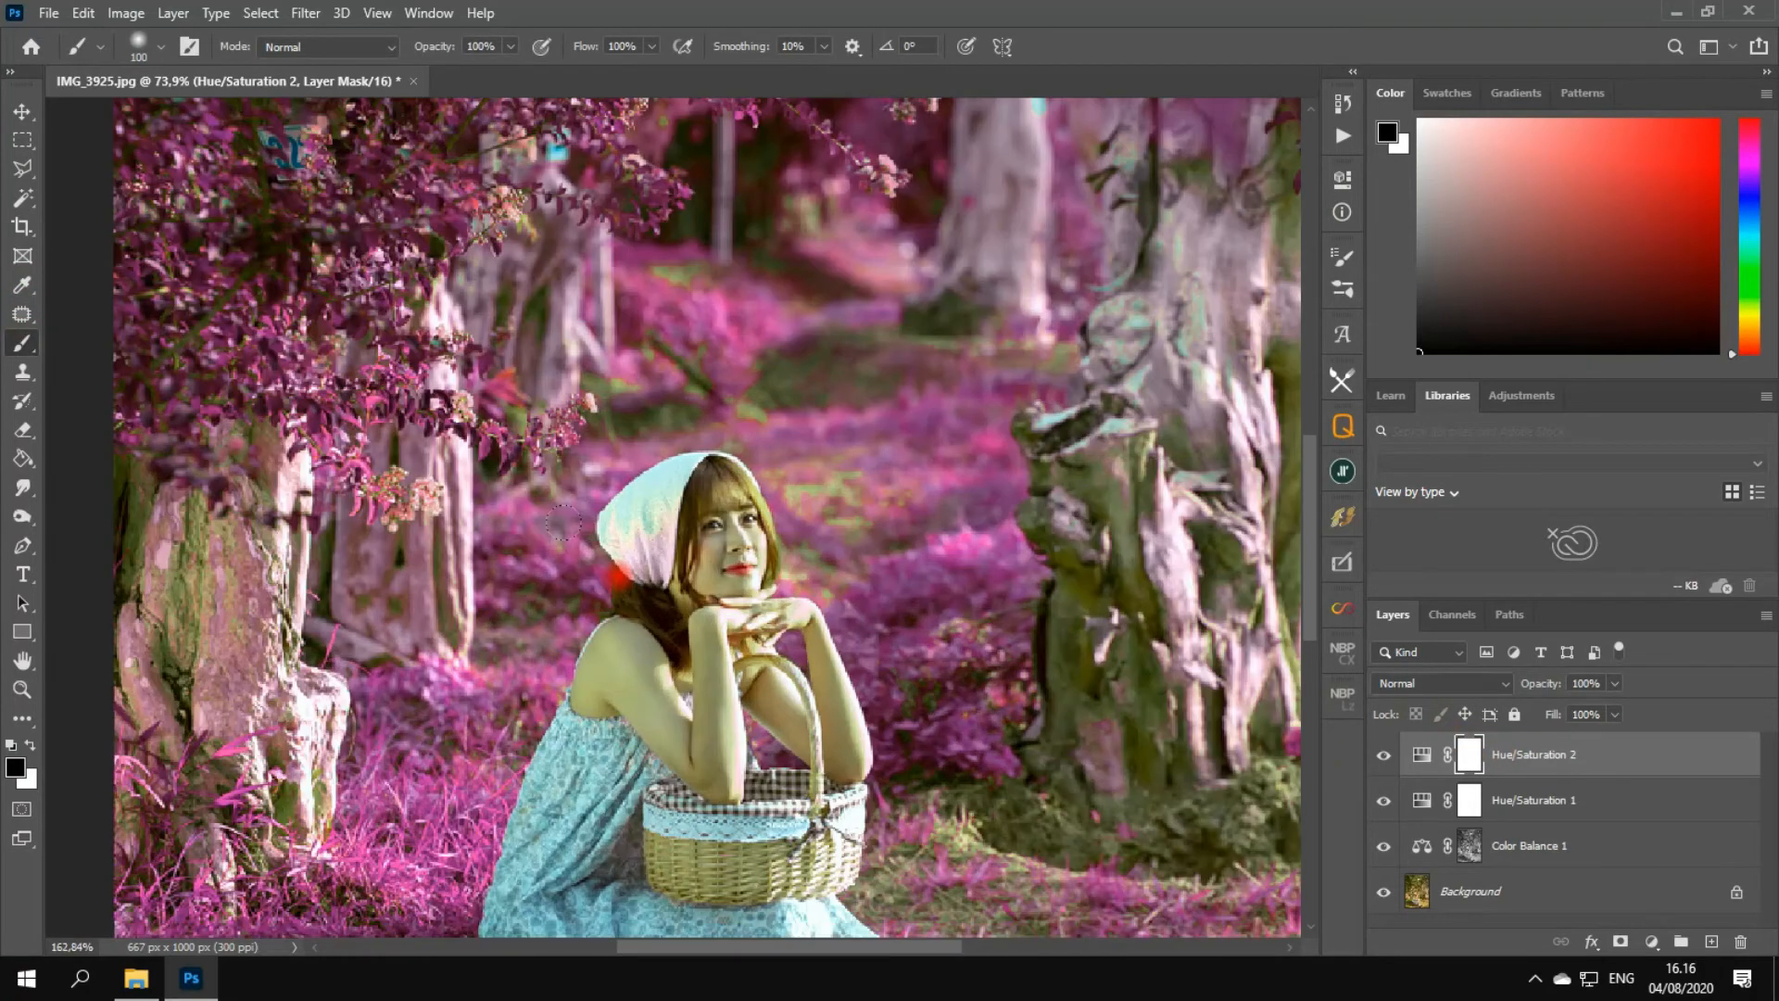
{"action": "scroll", "coordinate": [567, 491], "scroll_direction": "up", "scroll_amount": 3}
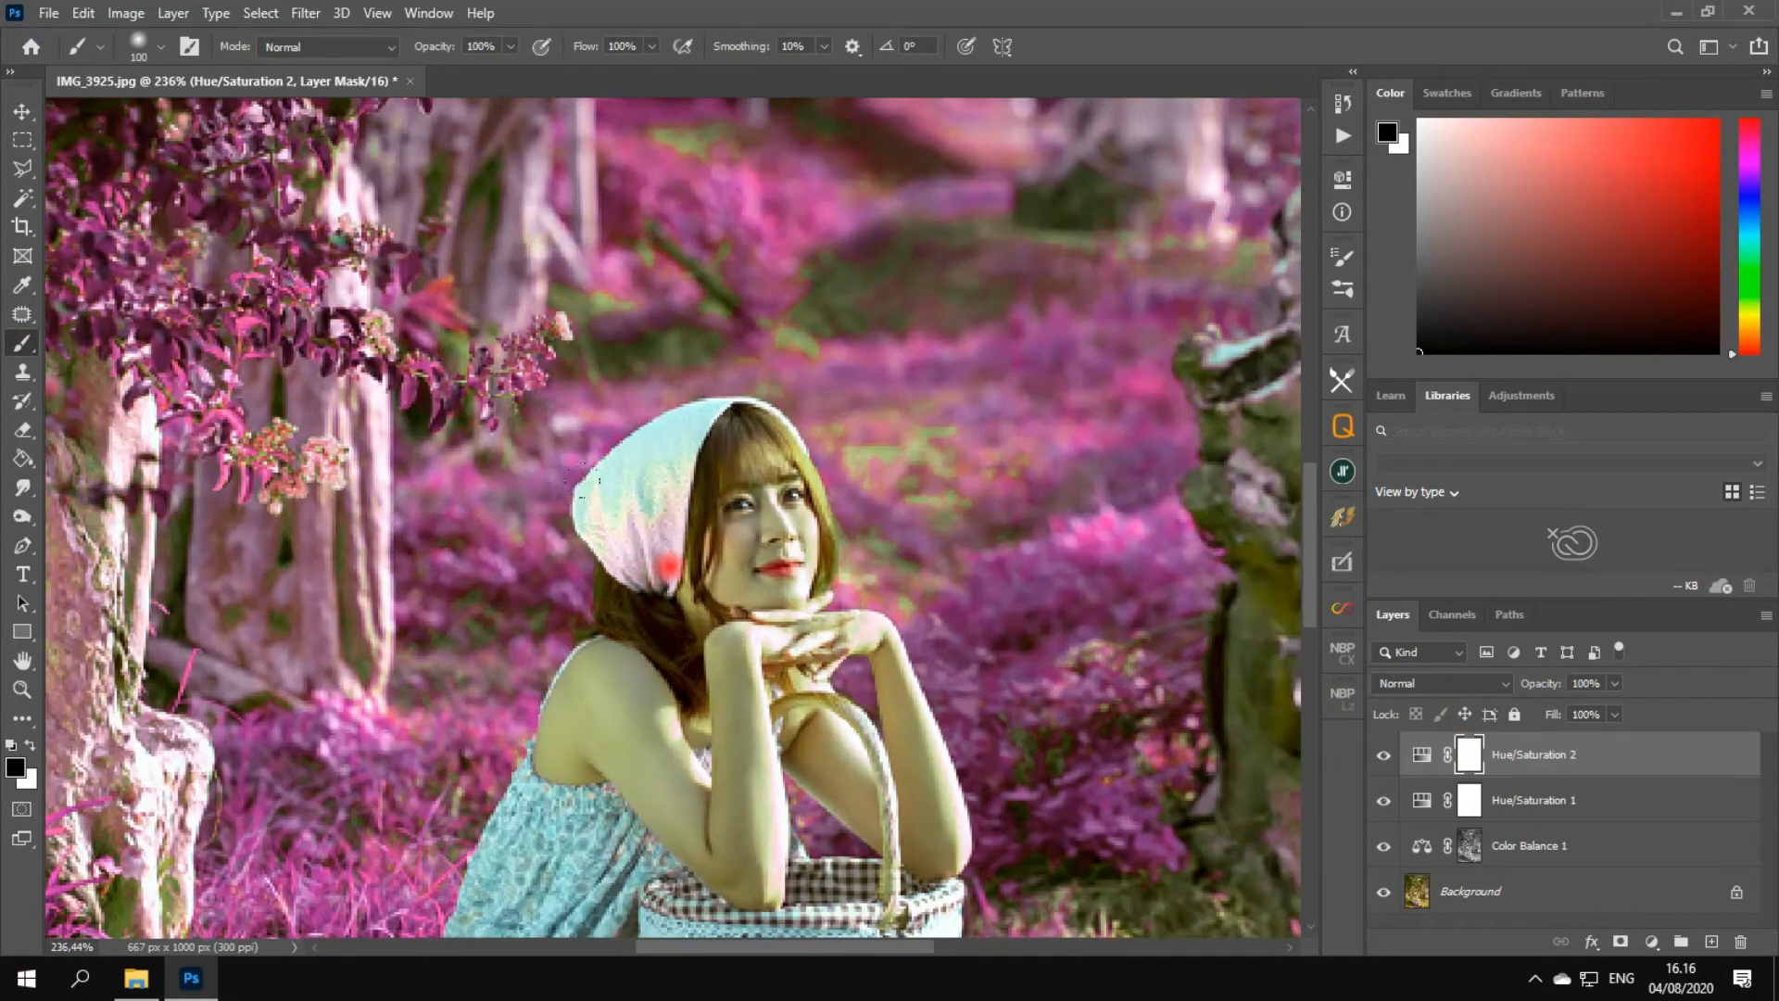
{"action": "key", "text": "bracketleft"}
{"action": "key", "text": "bracketleft"}
{"action": "key", "text": "bracketleft"}
{"action": "key", "text": "bracketleft"}
{"action": "key", "text": "bracketleft"}
{"action": "key", "text": "bracketleft"}
{"action": "key", "text": "bracketleft"}
{"action": "key", "text": "bracketleft"}
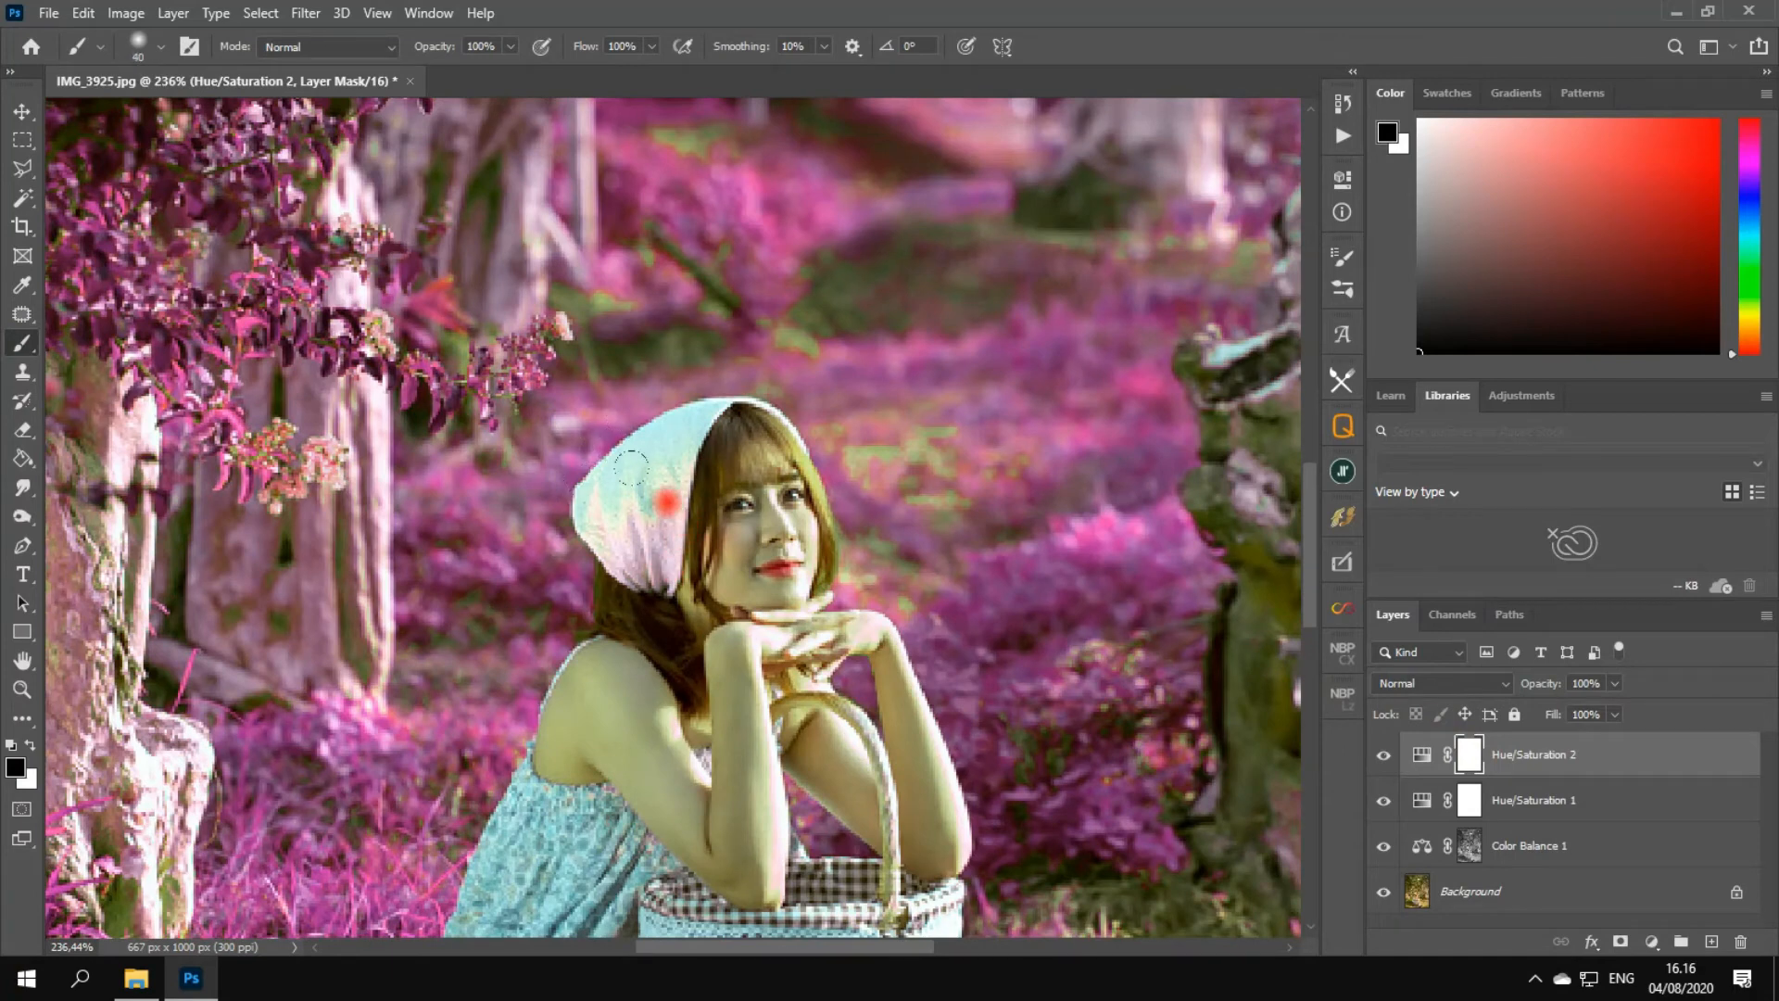
{"action": "mouse_move", "coordinate": [691, 436]}
{"action": "left_mouse_down"}
{"action": "mouse_move", "coordinate": [654, 577]}
{"action": "mouse_move", "coordinate": [668, 522]}
{"action": "mouse_move", "coordinate": [660, 561]}
{"action": "mouse_move", "coordinate": [633, 547]}
{"action": "mouse_move", "coordinate": [632, 505]}
{"action": "mouse_move", "coordinate": [620, 526]}
{"action": "mouse_move", "coordinate": [618, 496]}
{"action": "mouse_move", "coordinate": [598, 514]}
{"action": "mouse_move", "coordinate": [650, 581]}
{"action": "mouse_move", "coordinate": [635, 472]}
{"action": "mouse_move", "coordinate": [688, 429]}
{"action": "mouse_move", "coordinate": [757, 420]}
{"action": "mouse_move", "coordinate": [790, 472]}
{"action": "left_mouse_up"}
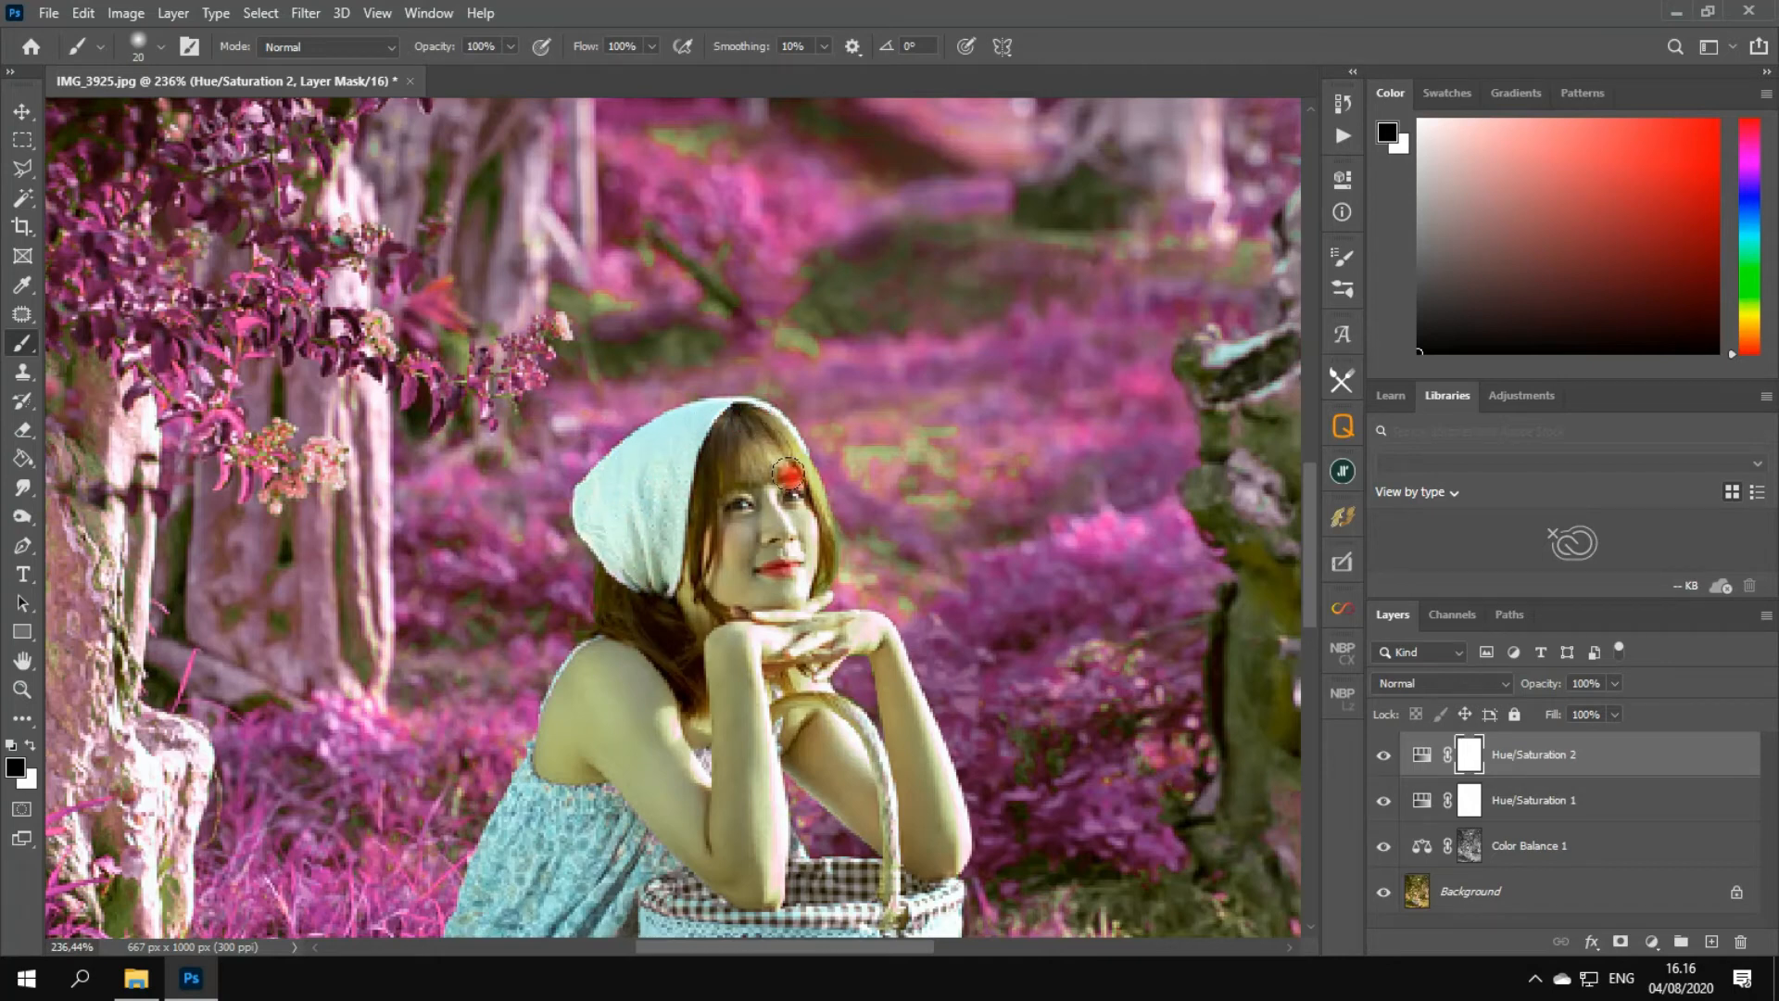
- Continue masking the woman's arms and hands on the Hue/Saturation 2 mask, refining the brush size down to 10 px
{"action": "key", "text": "bracketright"}
{"action": "mouse_move", "coordinate": [743, 769]}
{"action": "left_mouse_down"}
{"action": "mouse_move", "coordinate": [759, 868]}
{"action": "mouse_move", "coordinate": [649, 690]}
{"action": "mouse_move", "coordinate": [851, 715]}
{"action": "mouse_move", "coordinate": [834, 733]}
{"action": "mouse_move", "coordinate": [794, 691]}
{"action": "mouse_move", "coordinate": [922, 842]}
{"action": "mouse_move", "coordinate": [899, 757]}
{"action": "mouse_move", "coordinate": [959, 864]}
{"action": "mouse_move", "coordinate": [943, 765]}
{"action": "mouse_move", "coordinate": [884, 636]}
{"action": "mouse_move", "coordinate": [816, 672]}
{"action": "mouse_move", "coordinate": [834, 644]}
{"action": "mouse_move", "coordinate": [784, 653]}
{"action": "mouse_move", "coordinate": [831, 608]}
{"action": "mouse_move", "coordinate": [756, 617]}
{"action": "mouse_move", "coordinate": [801, 556]}
{"action": "mouse_move", "coordinate": [847, 644]}
{"action": "mouse_move", "coordinate": [891, 641]}
{"action": "mouse_move", "coordinate": [879, 623]}
{"action": "mouse_move", "coordinate": [811, 664]}
{"action": "mouse_move", "coordinate": [839, 629]}
{"action": "mouse_move", "coordinate": [804, 627]}
{"action": "mouse_move", "coordinate": [824, 559]}
{"action": "mouse_move", "coordinate": [763, 605]}
{"action": "mouse_move", "coordinate": [798, 609]}
{"action": "mouse_move", "coordinate": [728, 616]}
{"action": "mouse_move", "coordinate": [801, 650]}
{"action": "mouse_move", "coordinate": [786, 677]}
{"action": "mouse_move", "coordinate": [854, 650]}
{"action": "left_mouse_up"}
{"action": "key", "text": "bracketleft"}
{"action": "key", "text": "bracketleft"}
{"action": "key", "text": "bracketleft"}
{"action": "scroll", "coordinate": [654, 600], "scroll_direction": "down", "scroll_amount": 3}
{"action": "scroll", "coordinate": [660, 603], "scroll_direction": "down", "scroll_amount": 8}
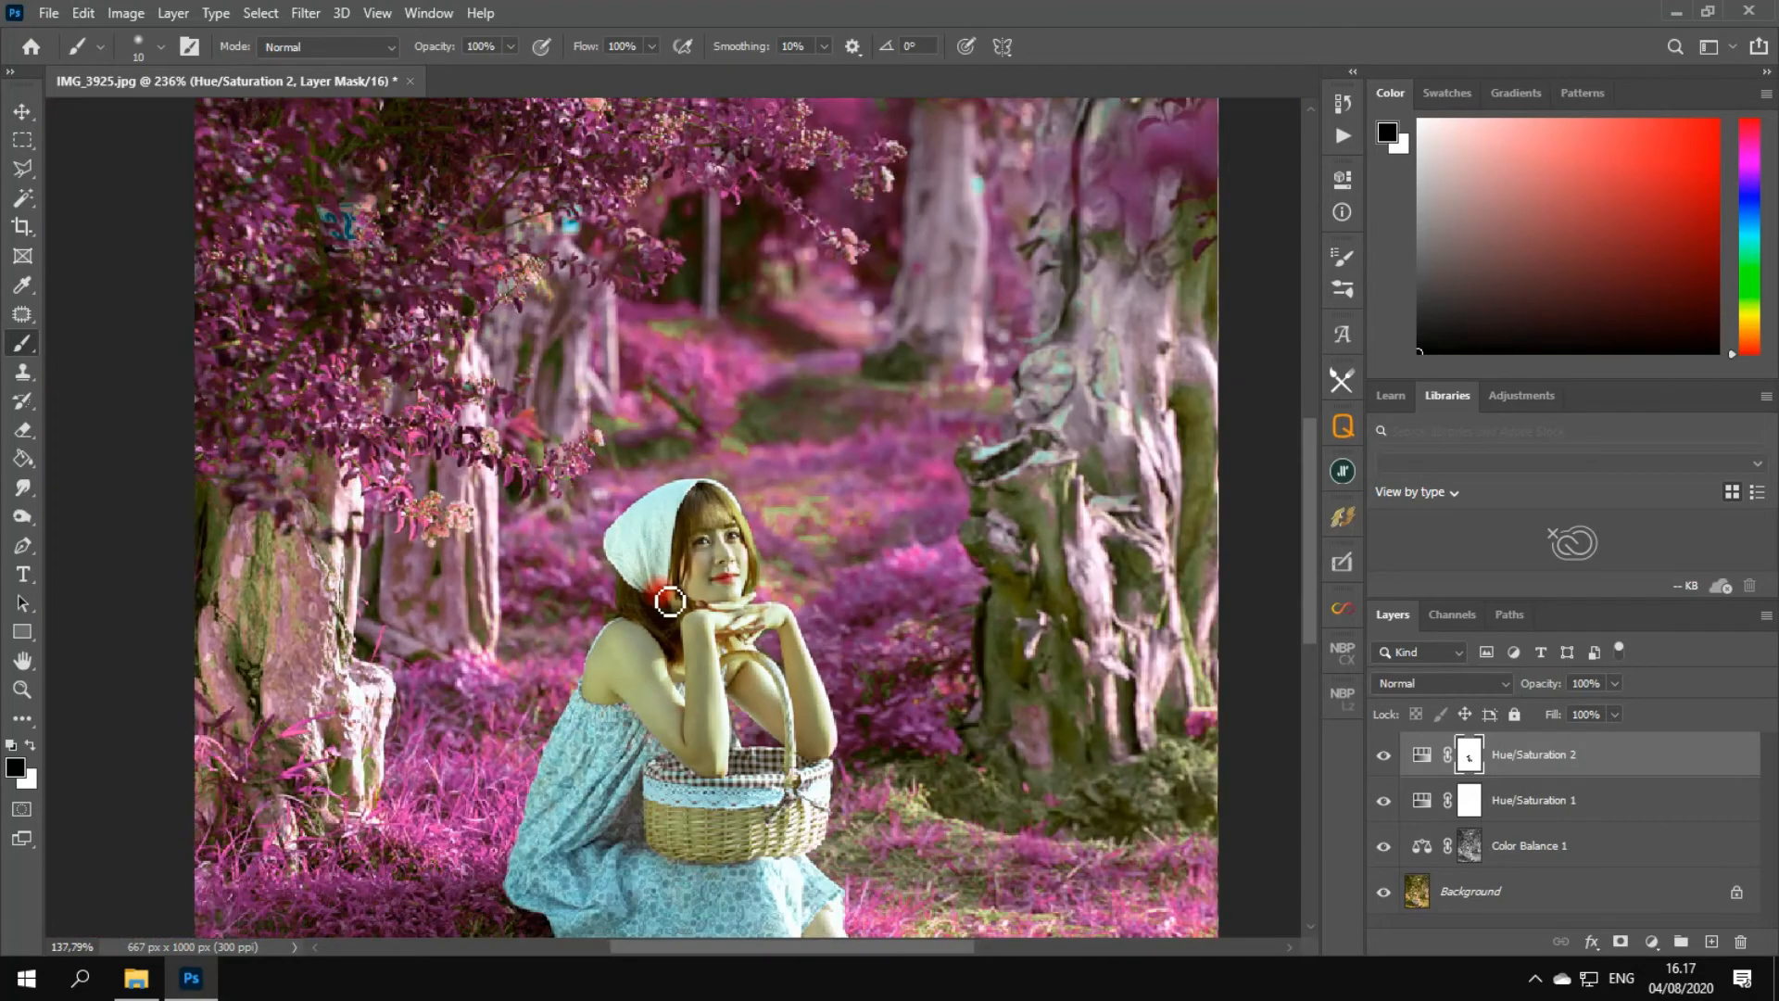
- Examine the masked headscarf and skin against the magenta foliage, both close up and across the whole photo
{"action": "scroll", "coordinate": [738, 695], "scroll_direction": "up", "scroll_amount": 4}
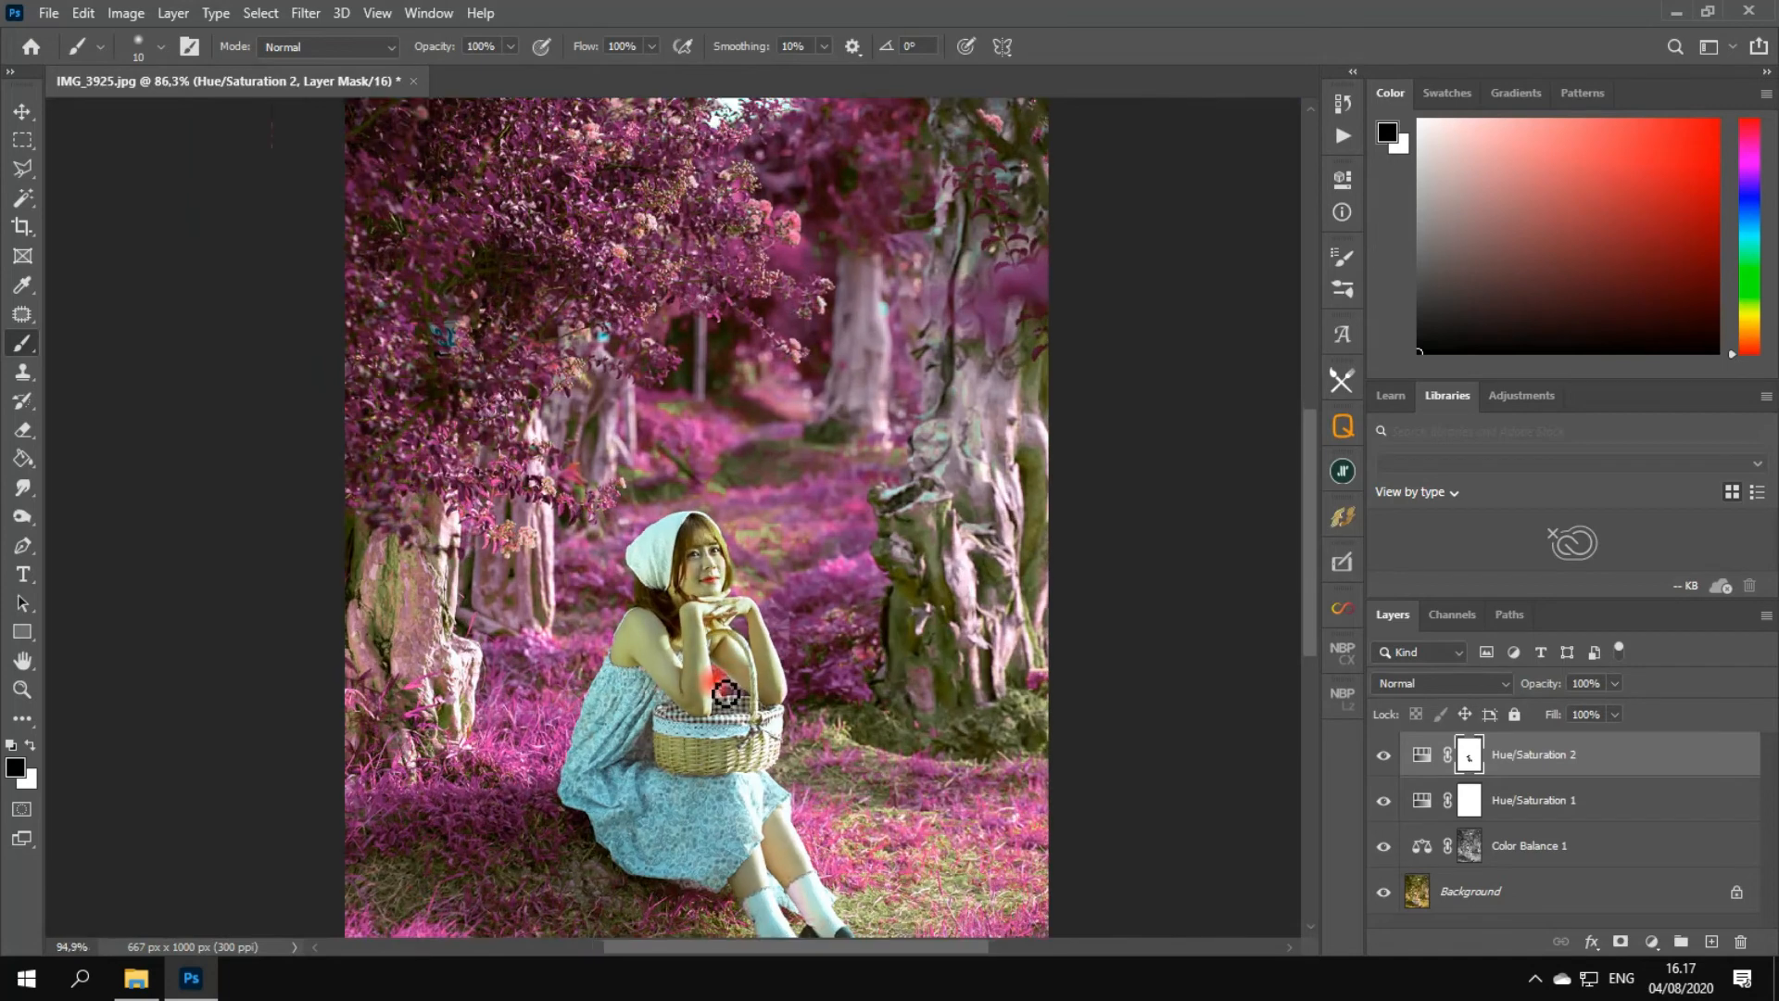
{"action": "scroll", "coordinate": [624, 511], "scroll_direction": "up", "scroll_amount": 1}
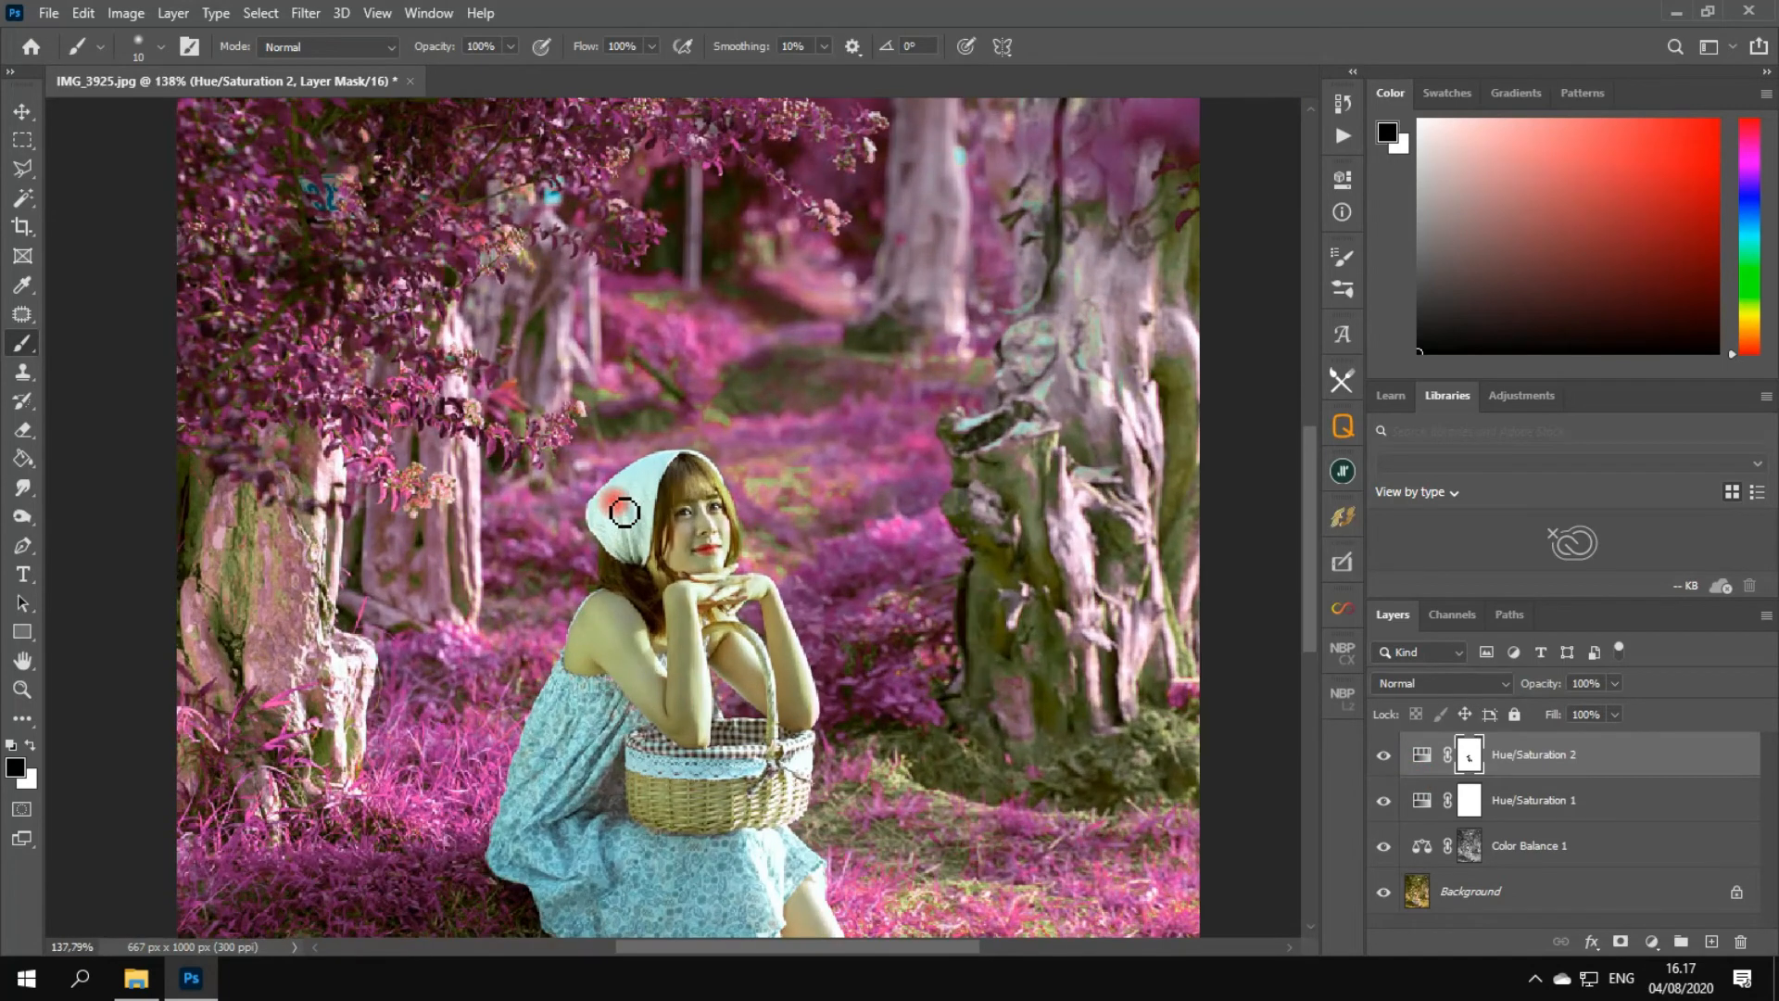
{"action": "left_click", "coordinate": [1421, 755]}
{"action": "double_click", "coordinate": [1421, 757]}
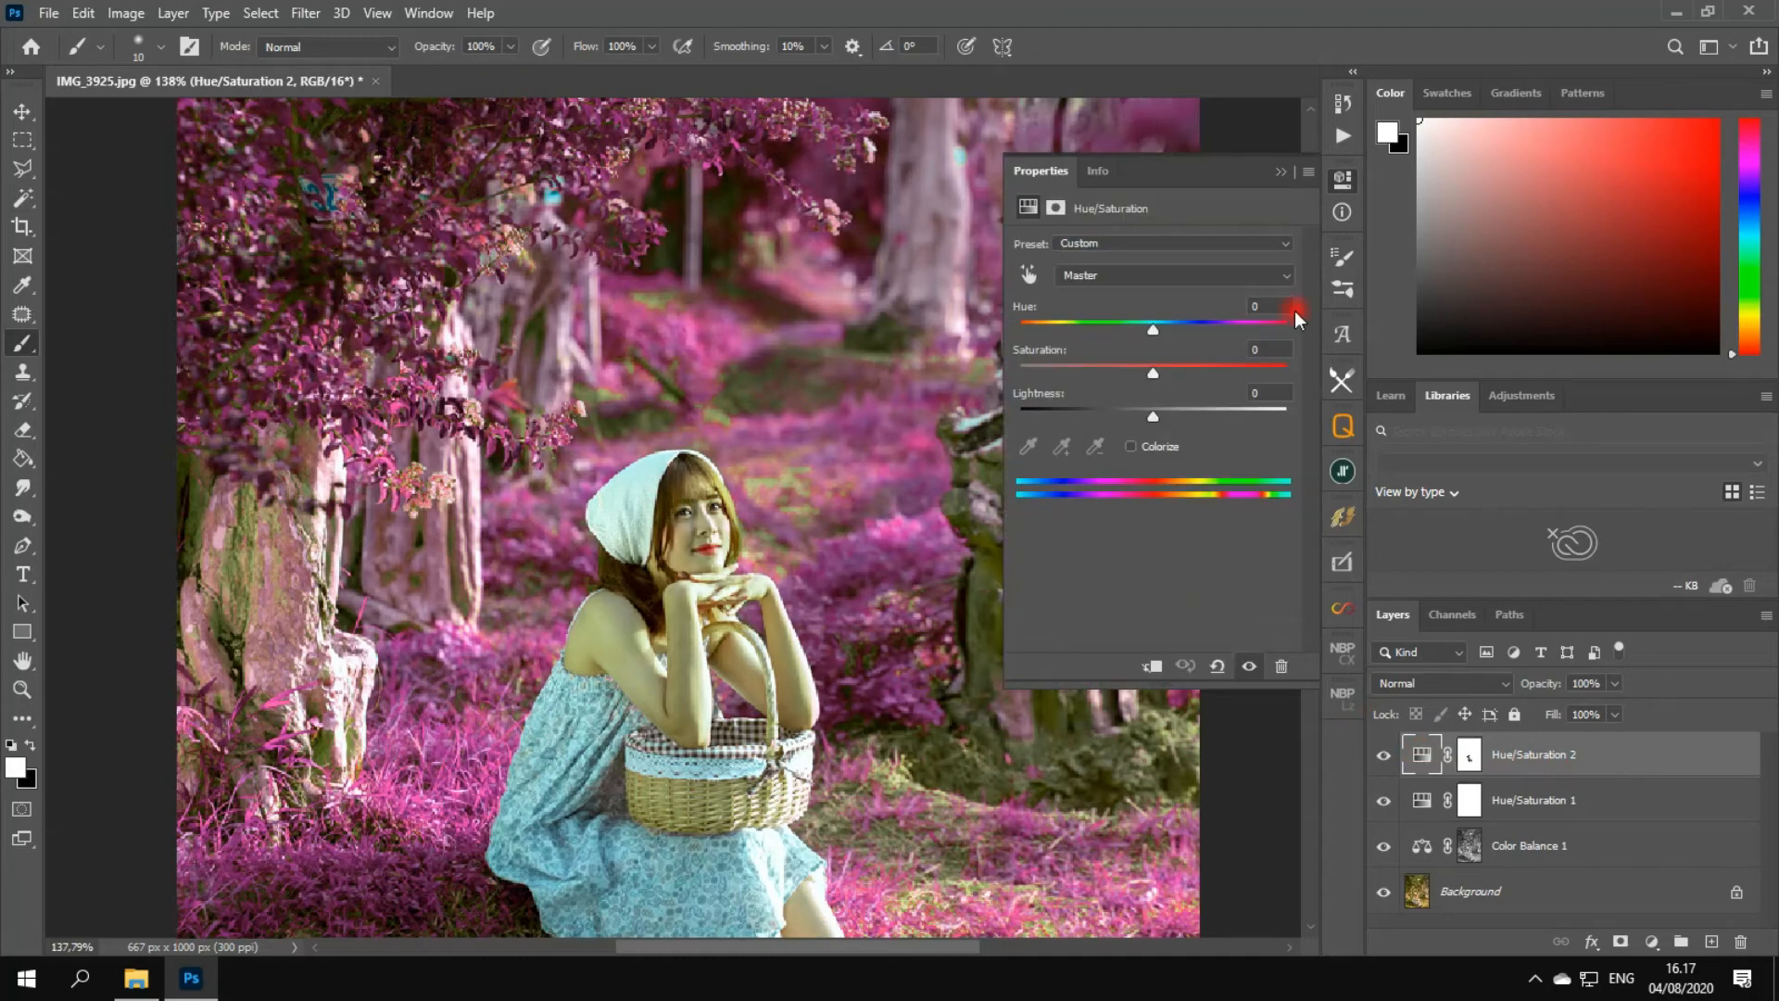
{"action": "left_click", "coordinate": [1343, 179]}
{"action": "scroll", "coordinate": [494, 435], "scroll_direction": "up", "scroll_amount": 3}
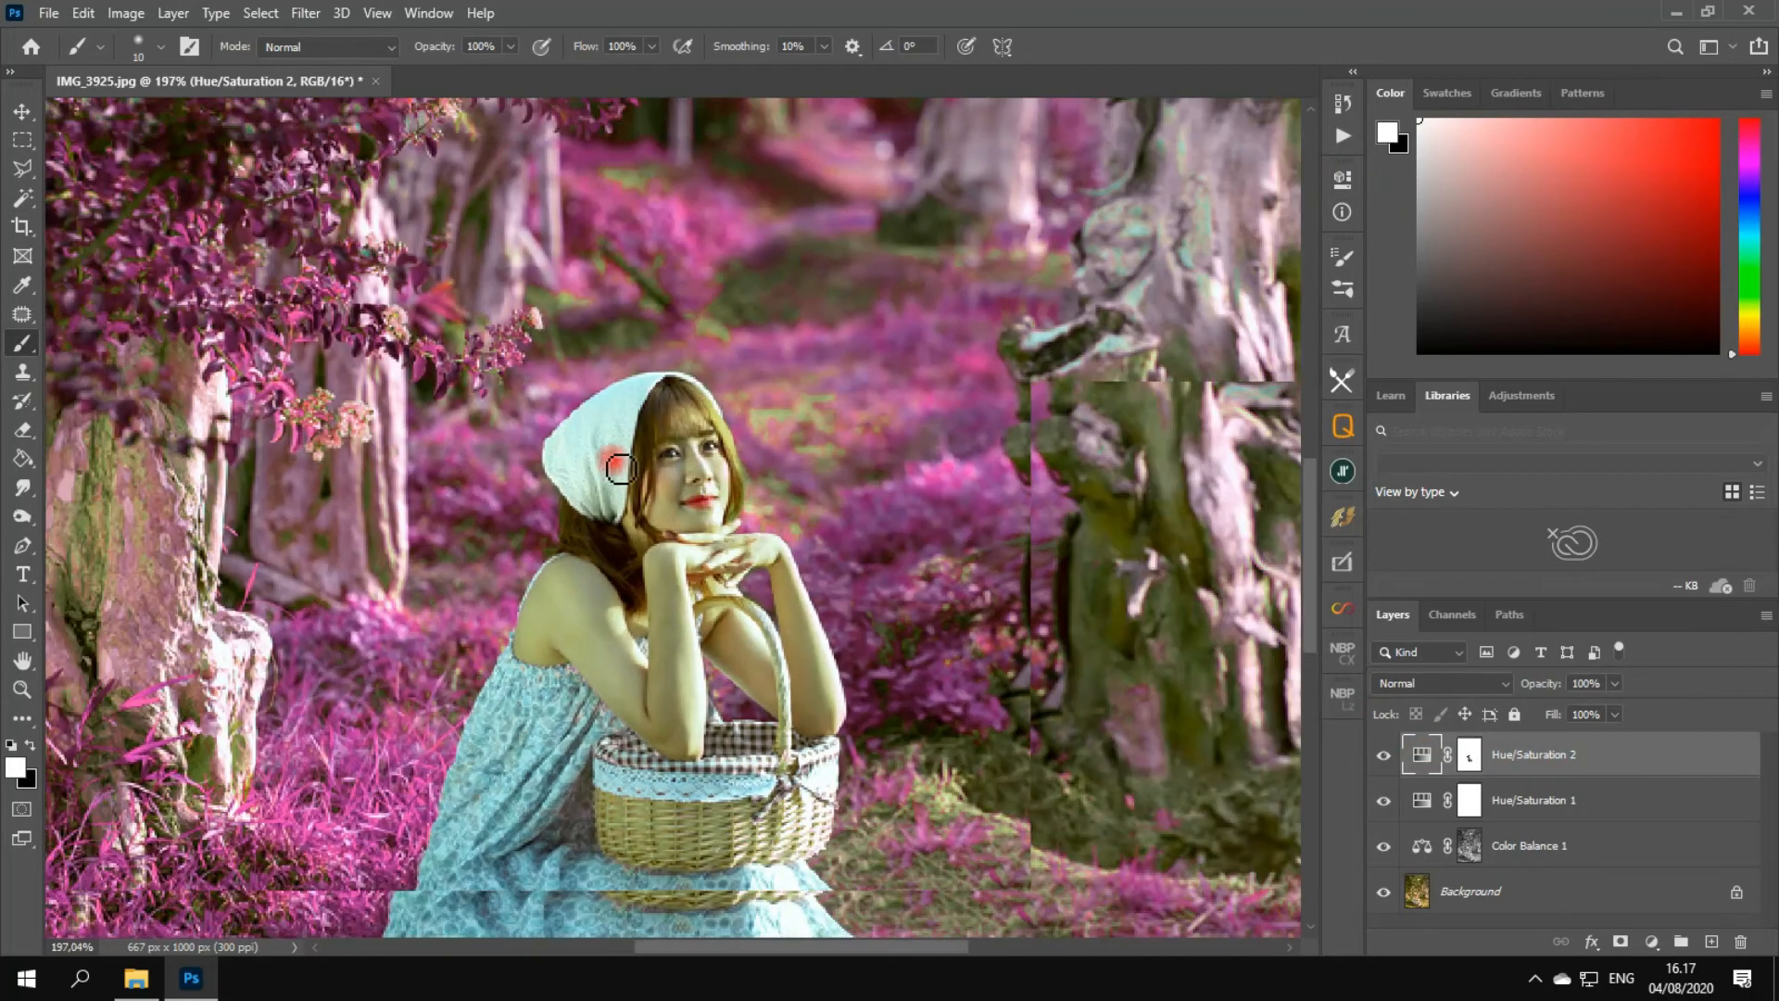
{"action": "scroll", "coordinate": [494, 435], "scroll_direction": "down", "scroll_amount": 4}
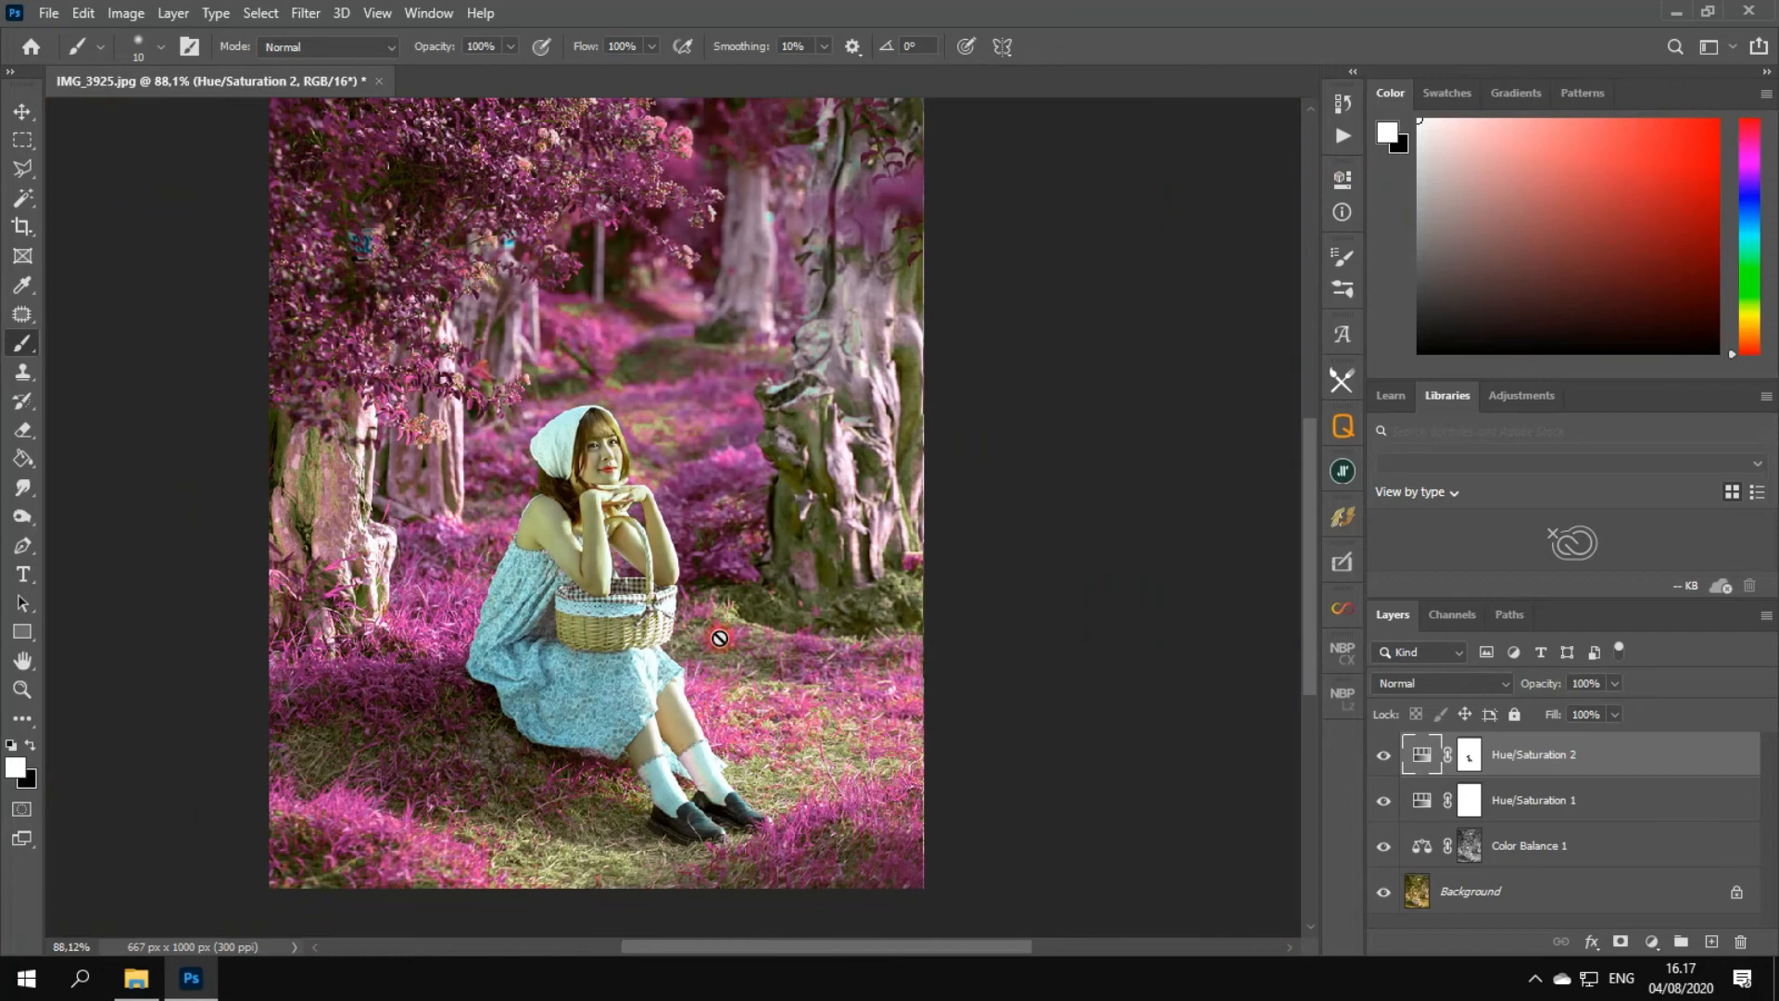
{"action": "scroll", "coordinate": [719, 638], "scroll_direction": "up", "scroll_amount": 1}
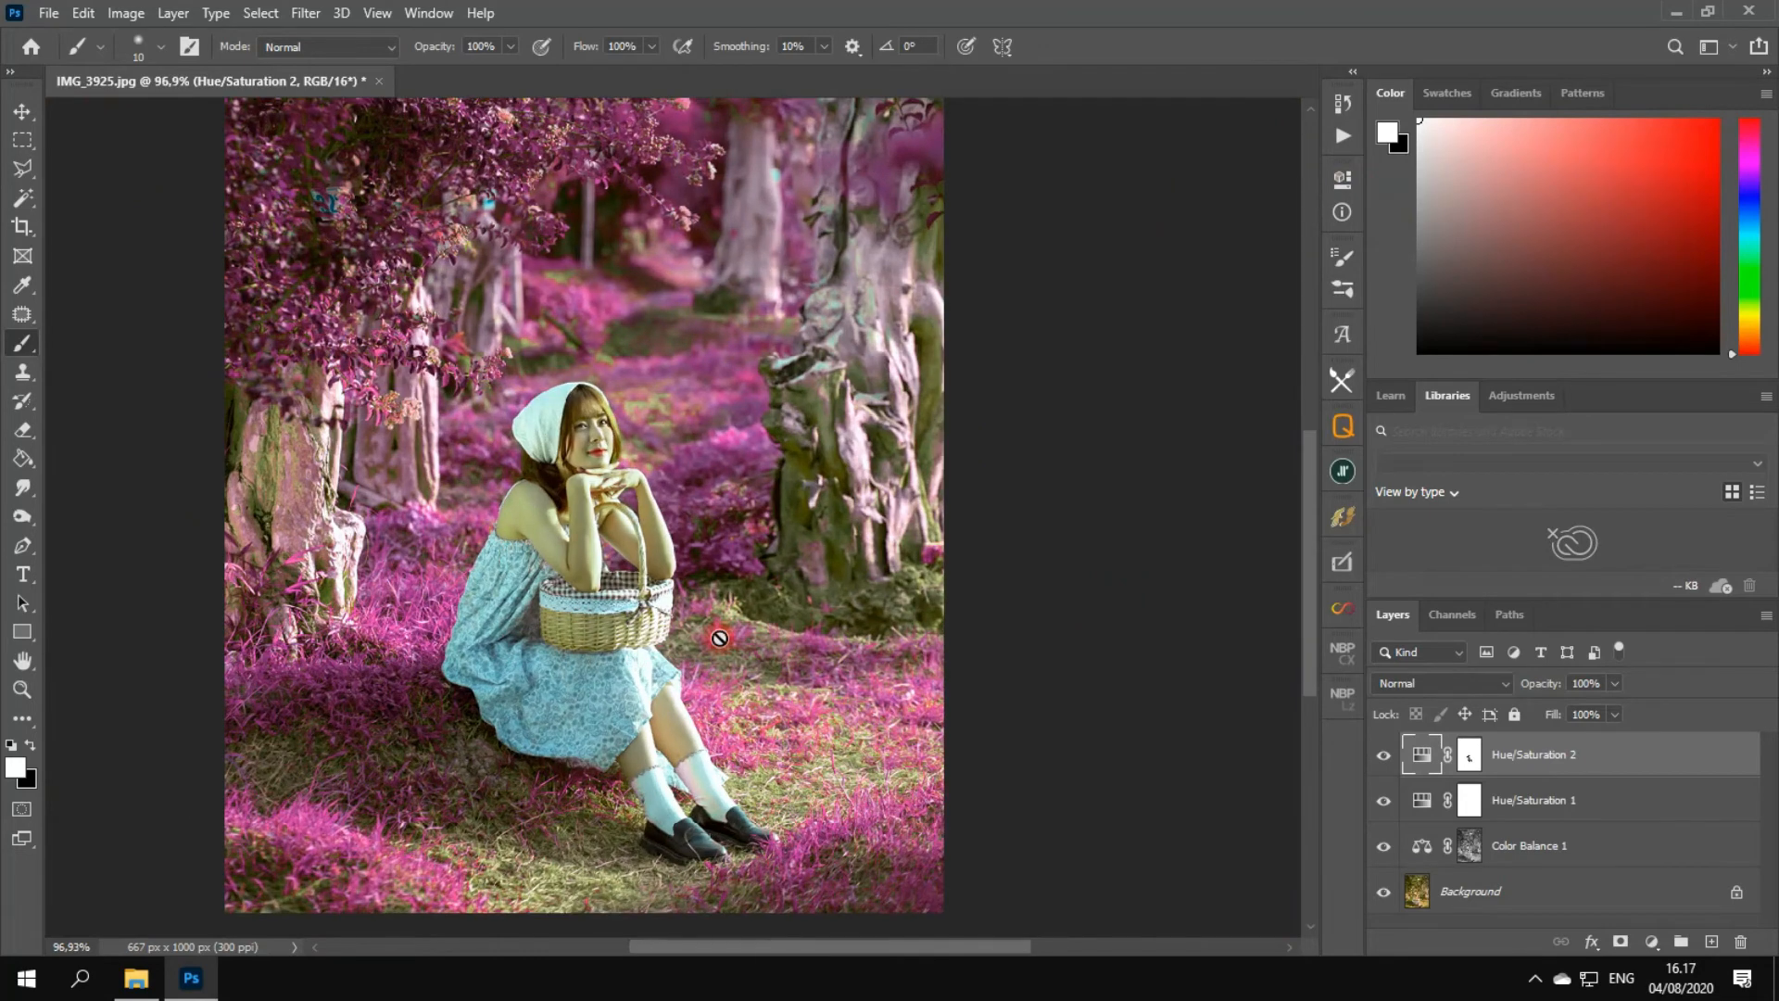
- Try Greens Hue values of +180 and +74 on Hue/Saturation 2, and compare the photo with and without the layer
{"action": "double_click", "coordinate": [1422, 756]}
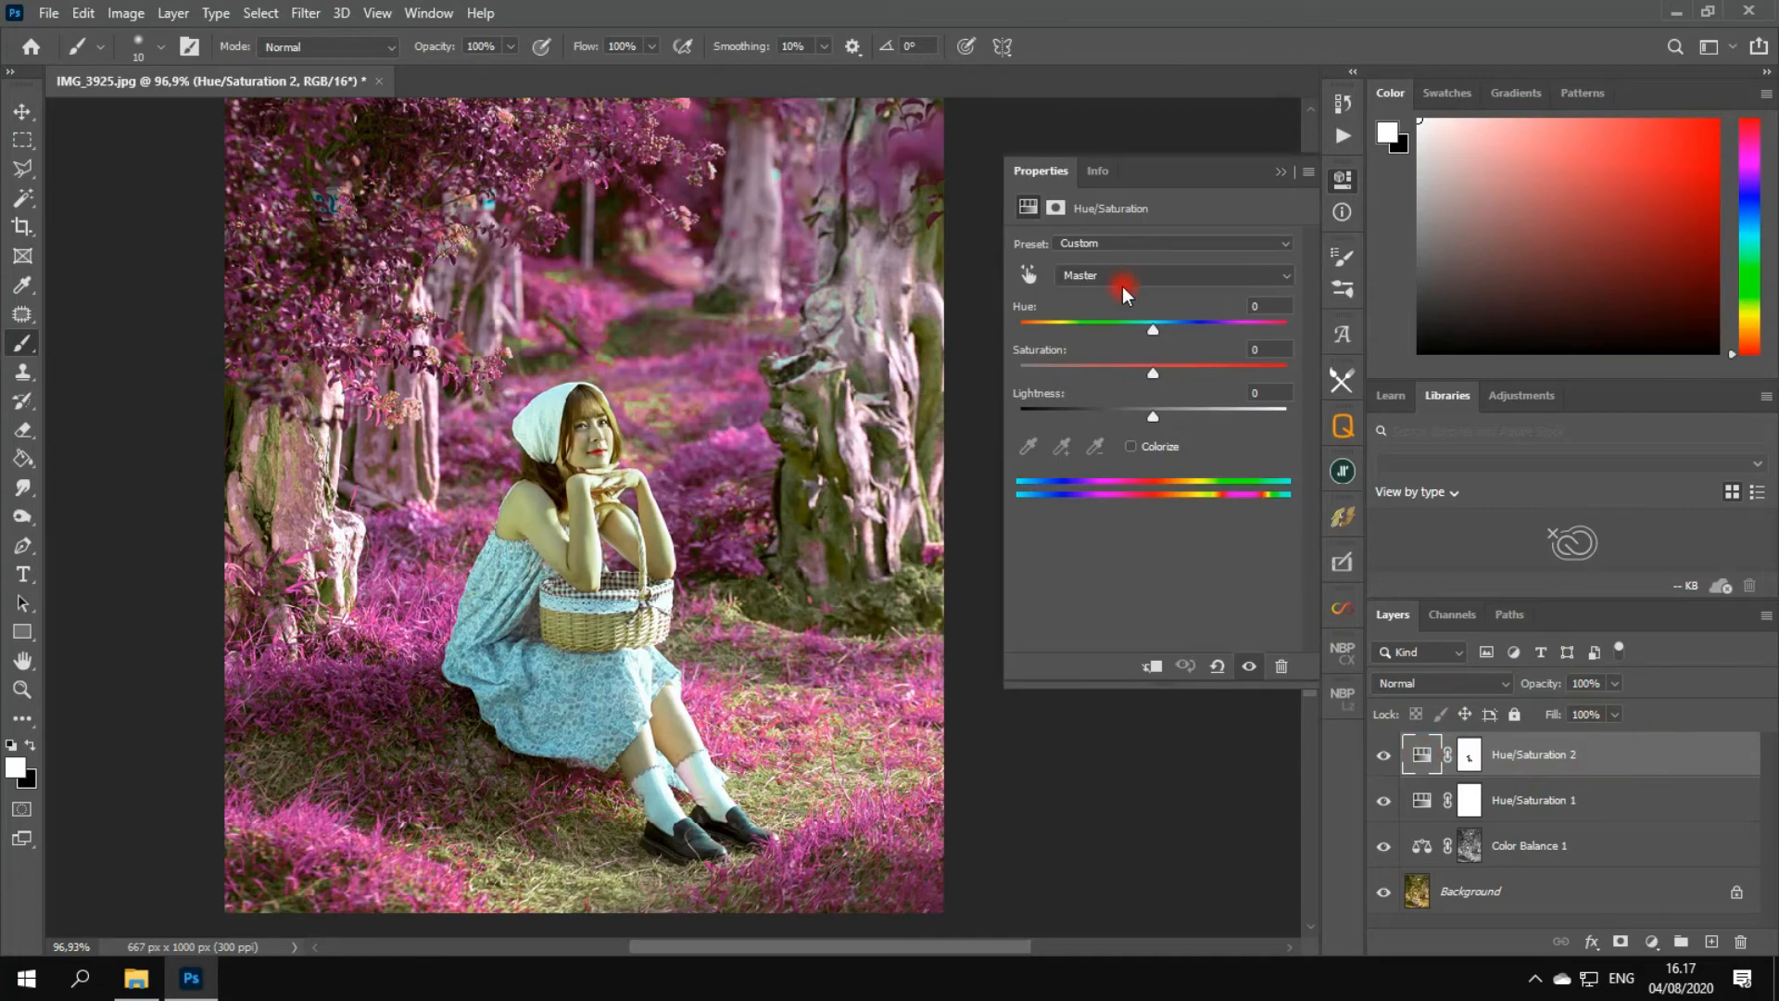
{"action": "left_click", "coordinate": [1097, 280]}
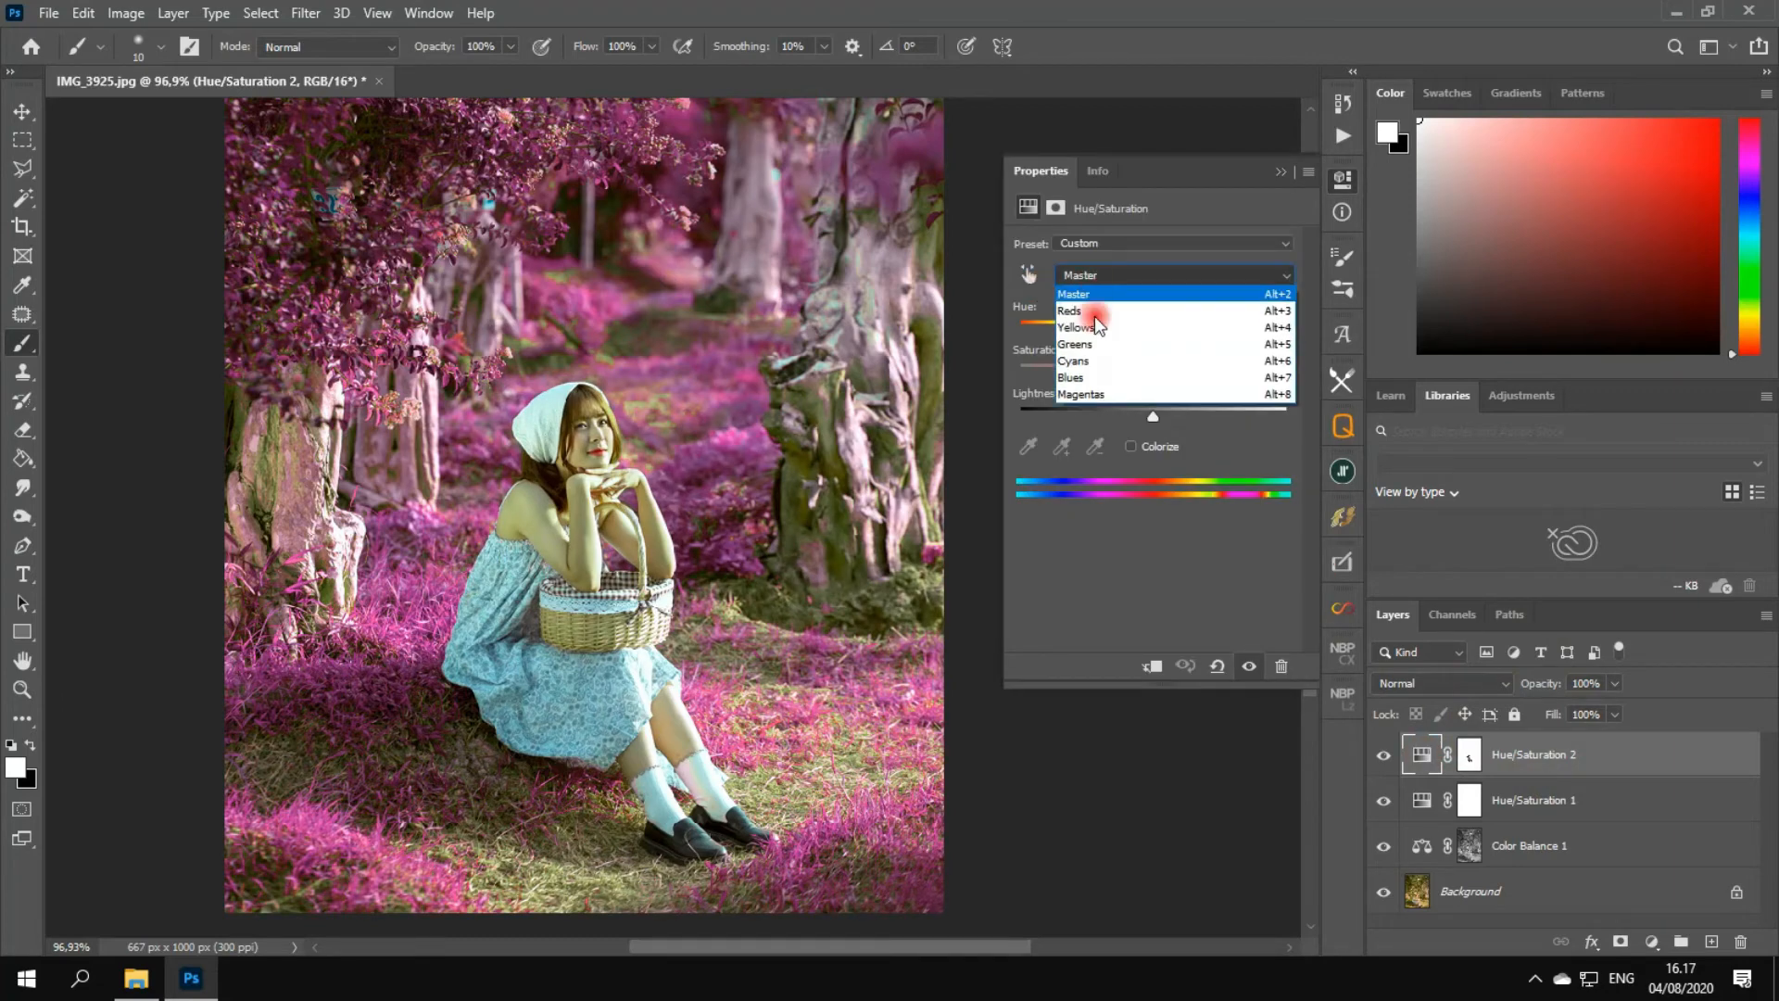
{"action": "left_click", "coordinate": [1103, 348]}
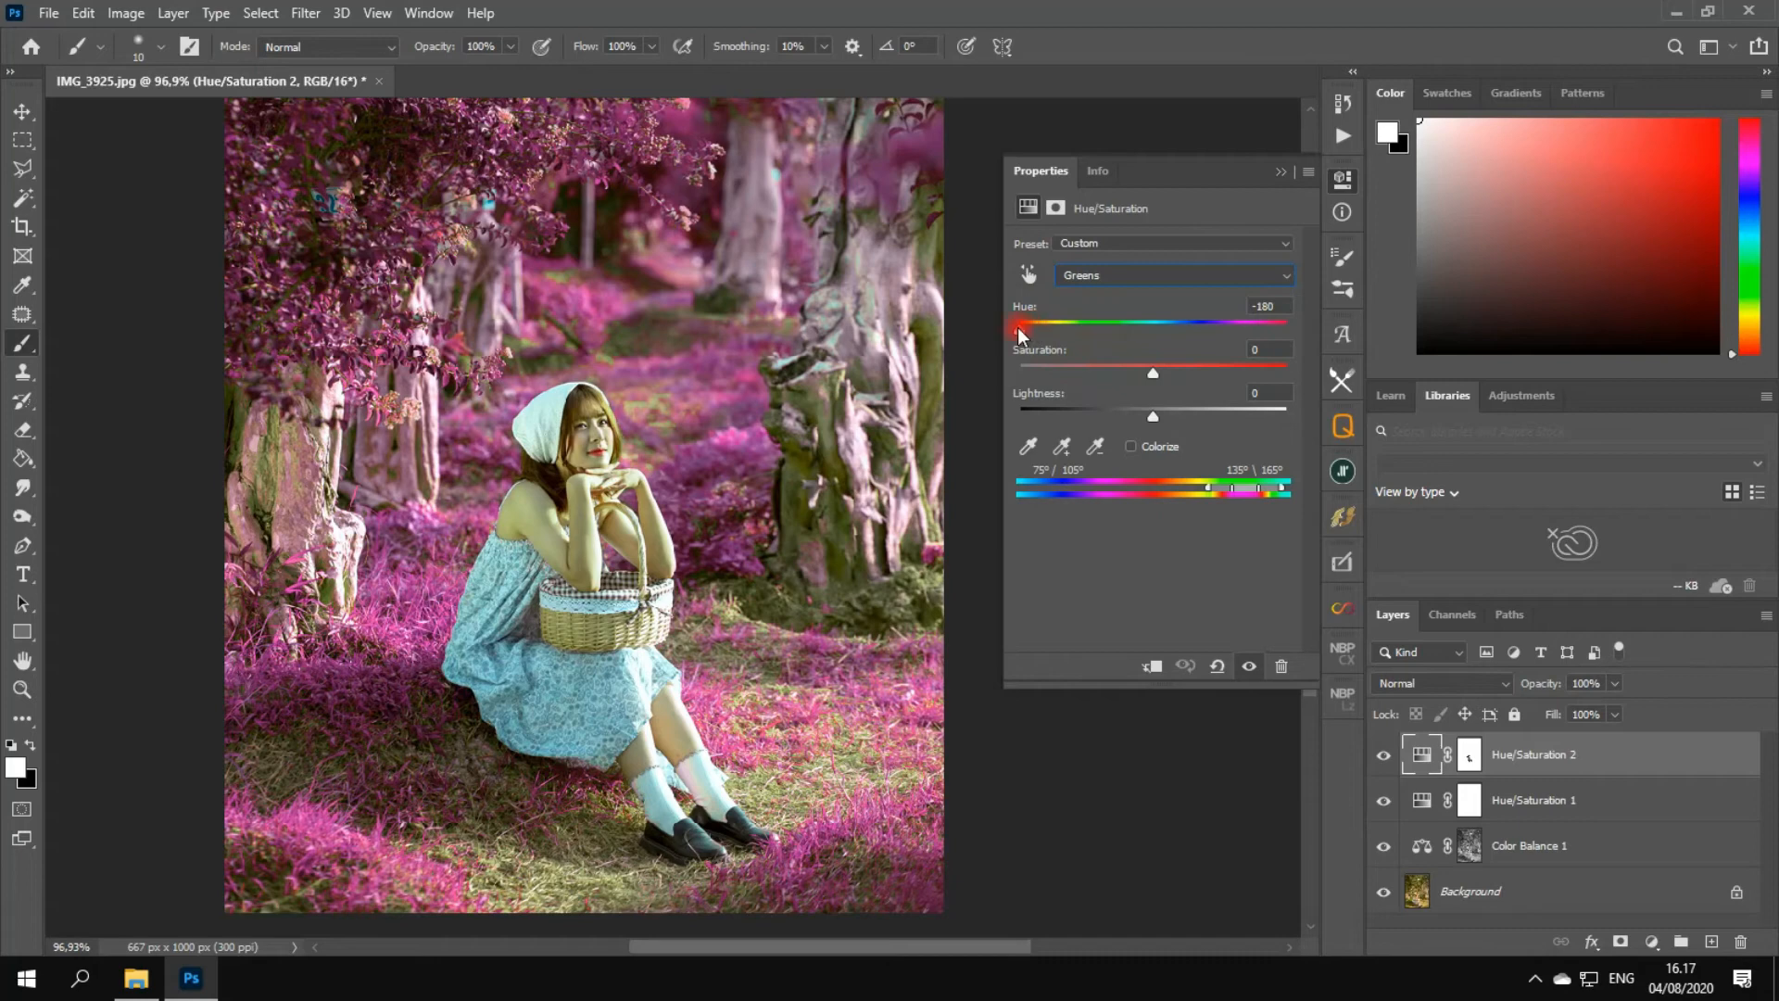
{"action": "left_click_drag", "start_coordinate": [1033, 331], "coordinate": [1281, 334]}
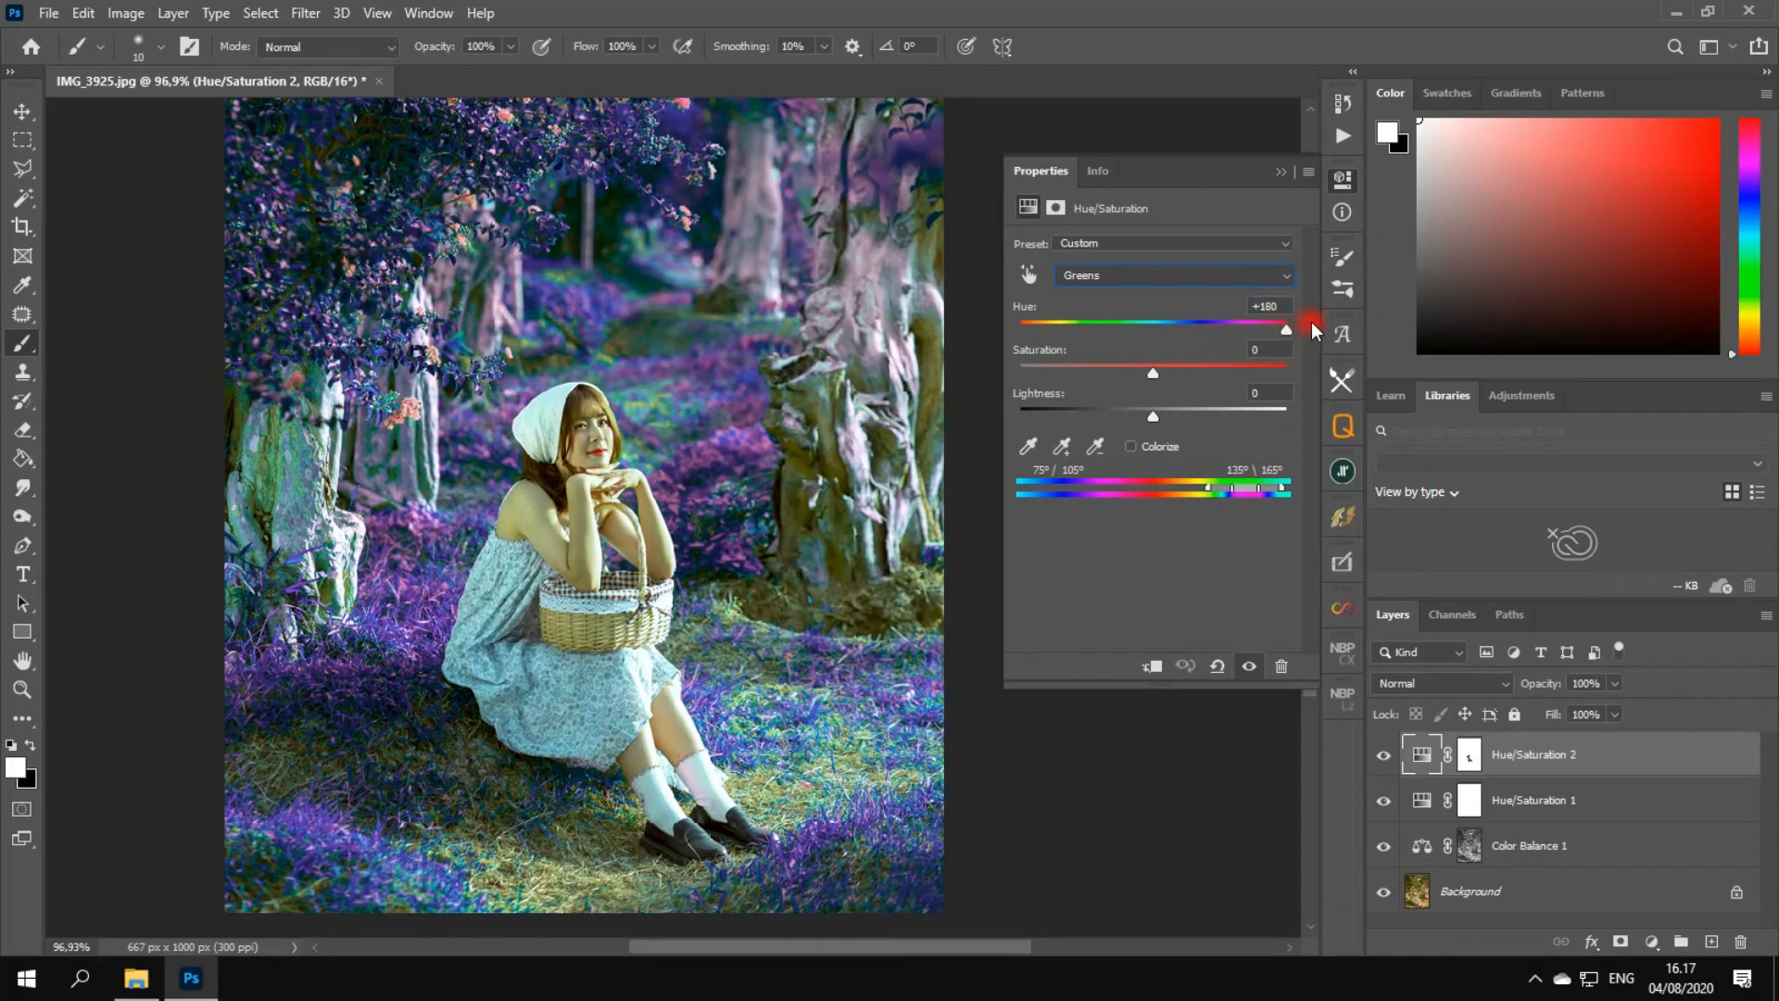
{"action": "left_click_drag", "start_coordinate": [1285, 334], "coordinate": [1244, 339]}
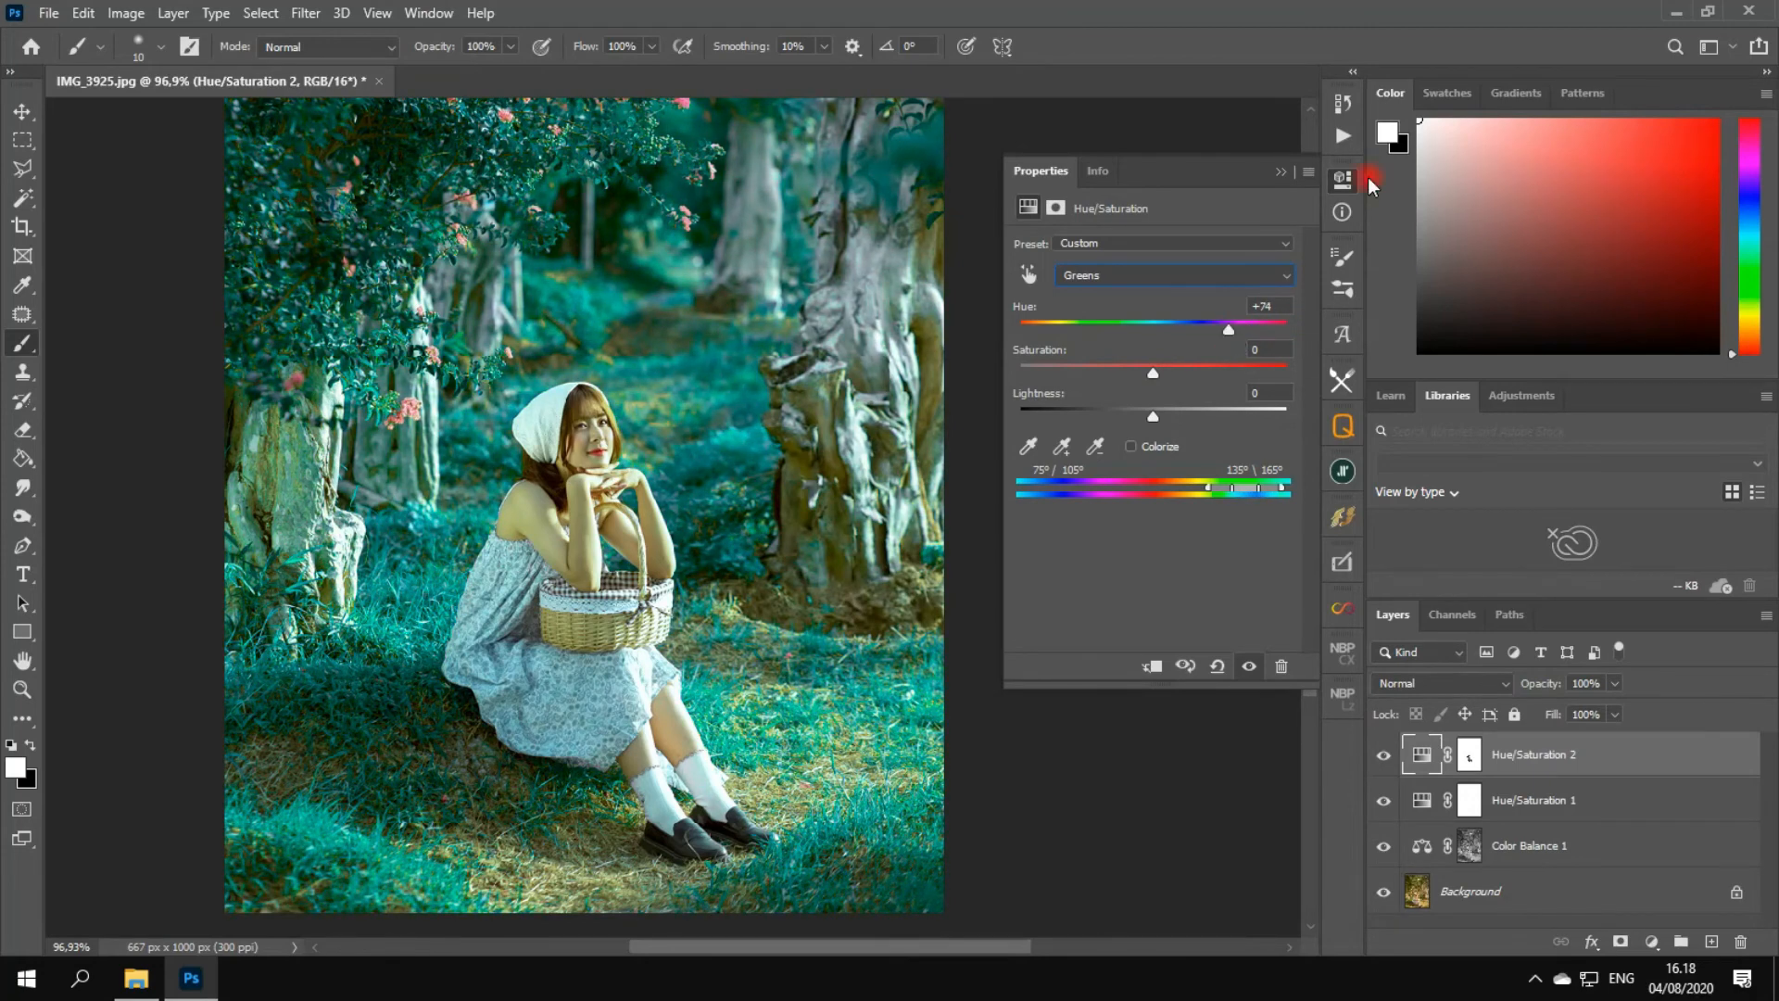
{"action": "left_click", "coordinate": [1382, 755]}
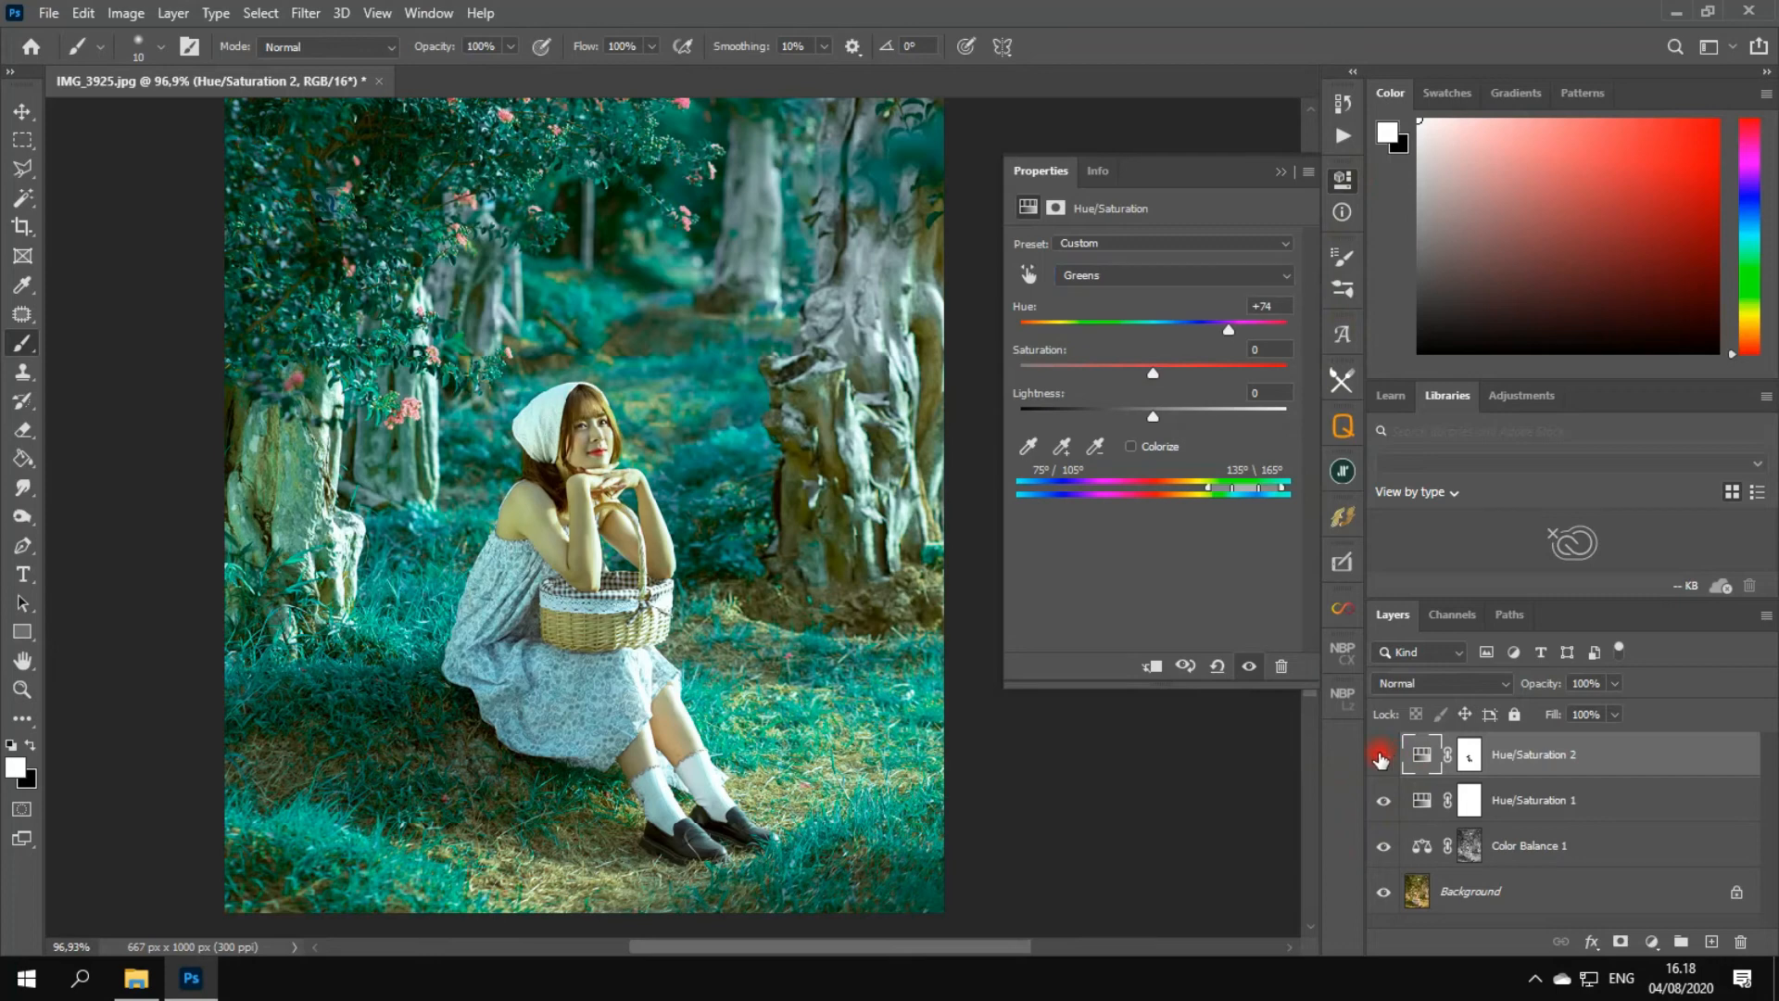
{"action": "left_click", "coordinate": [1382, 755]}
{"action": "left_click", "coordinate": [1382, 755]}
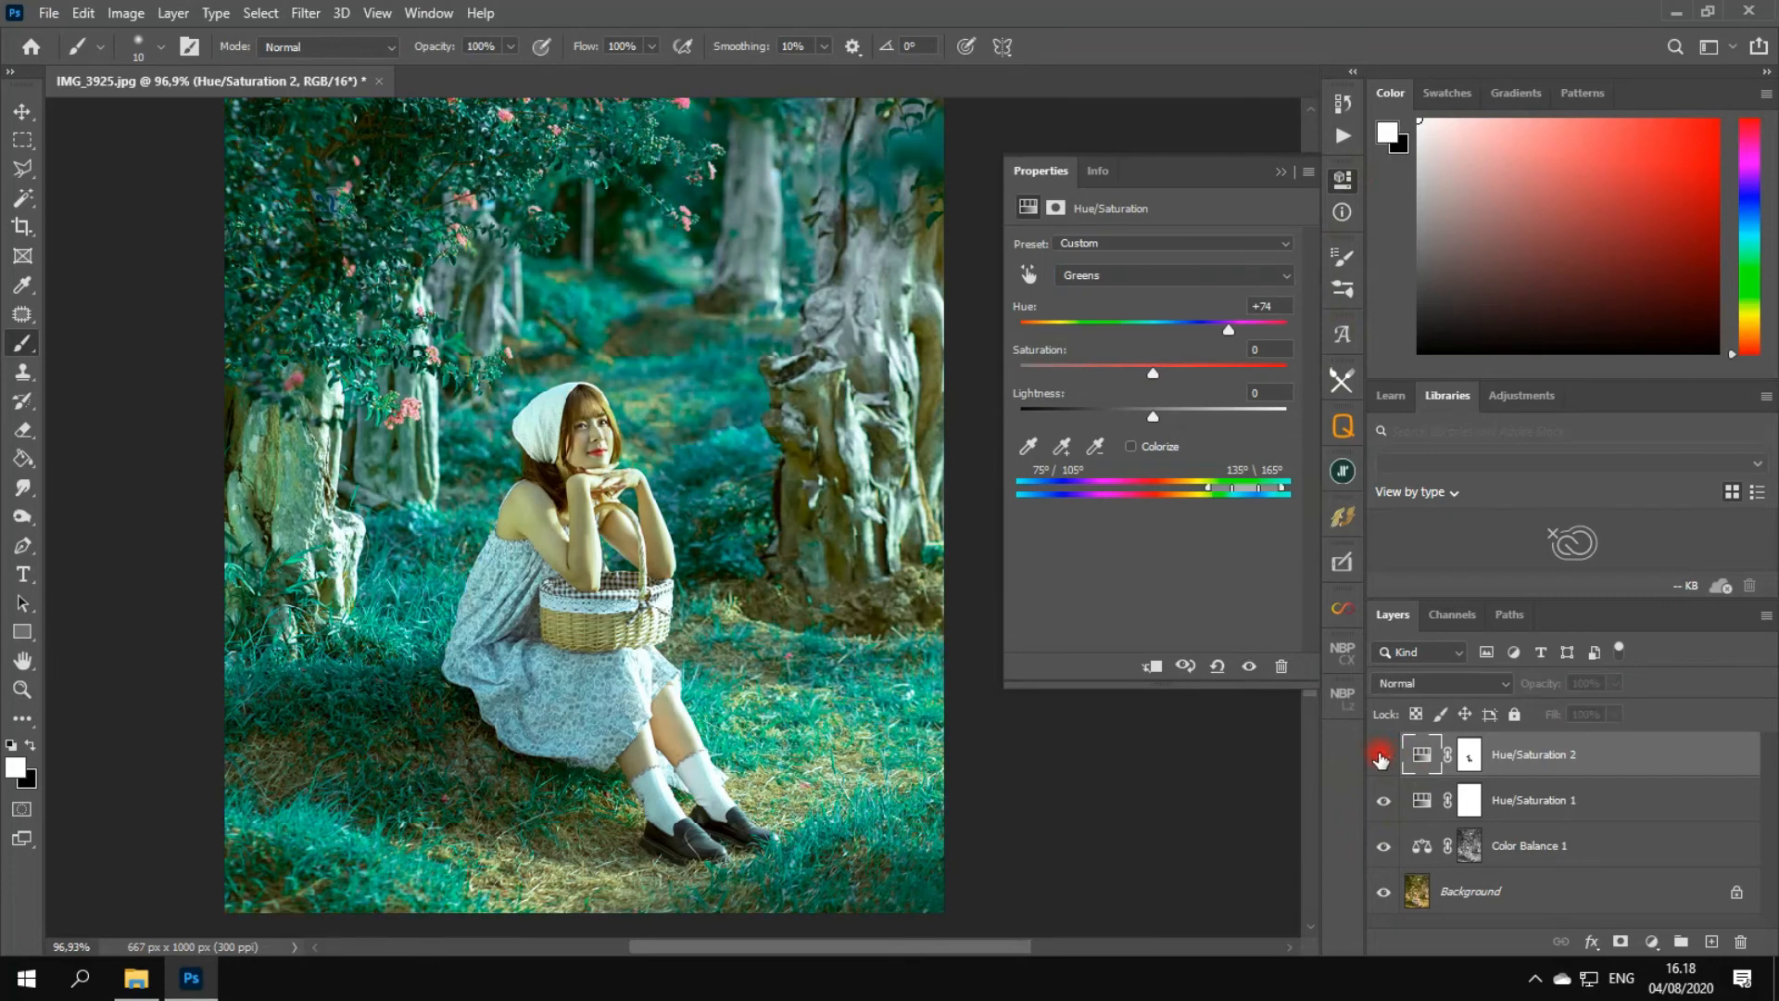
{"action": "left_click", "coordinate": [1382, 755]}
{"action": "left_click", "coordinate": [1381, 756]}
- Try a Greens Hue of +19 for fresh green foliage and compare the full photo with Hue/Saturation 2 on and off
{"action": "left_click_drag", "start_coordinate": [1223, 330], "coordinate": [1179, 348]}
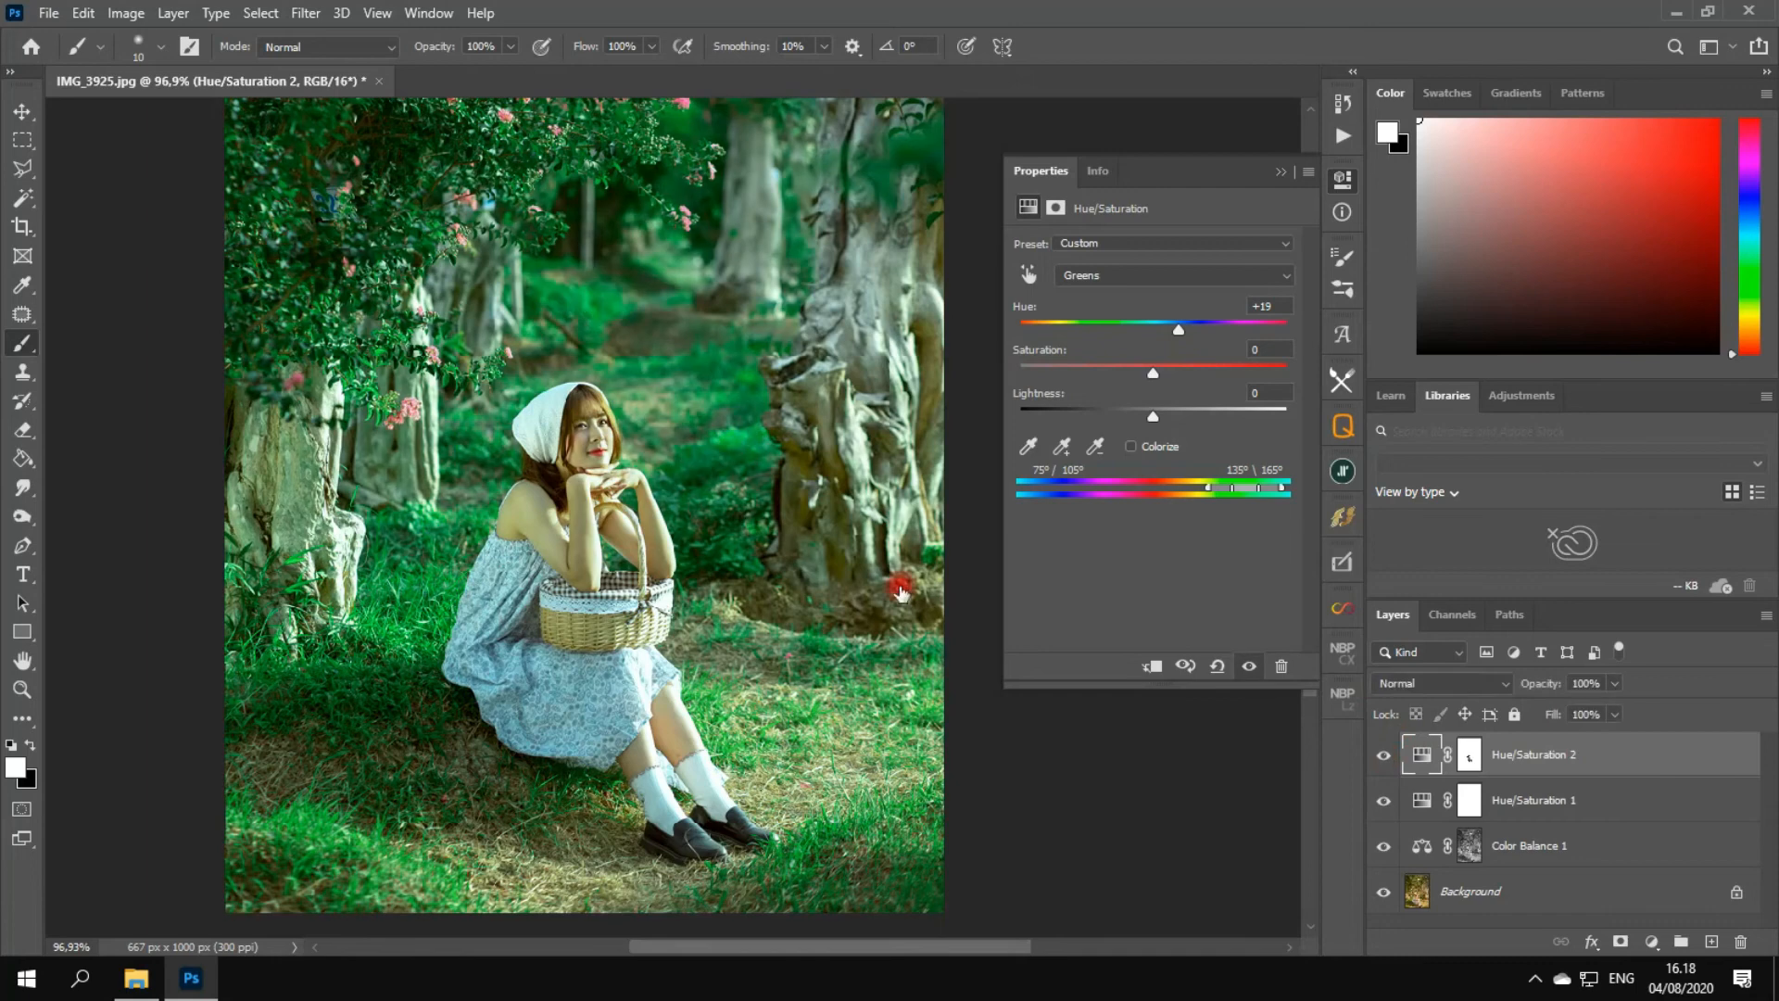
{"action": "scroll", "coordinate": [679, 469], "scroll_direction": "down", "scroll_amount": 2}
{"action": "scroll", "coordinate": [679, 469], "scroll_direction": "down", "scroll_amount": 2}
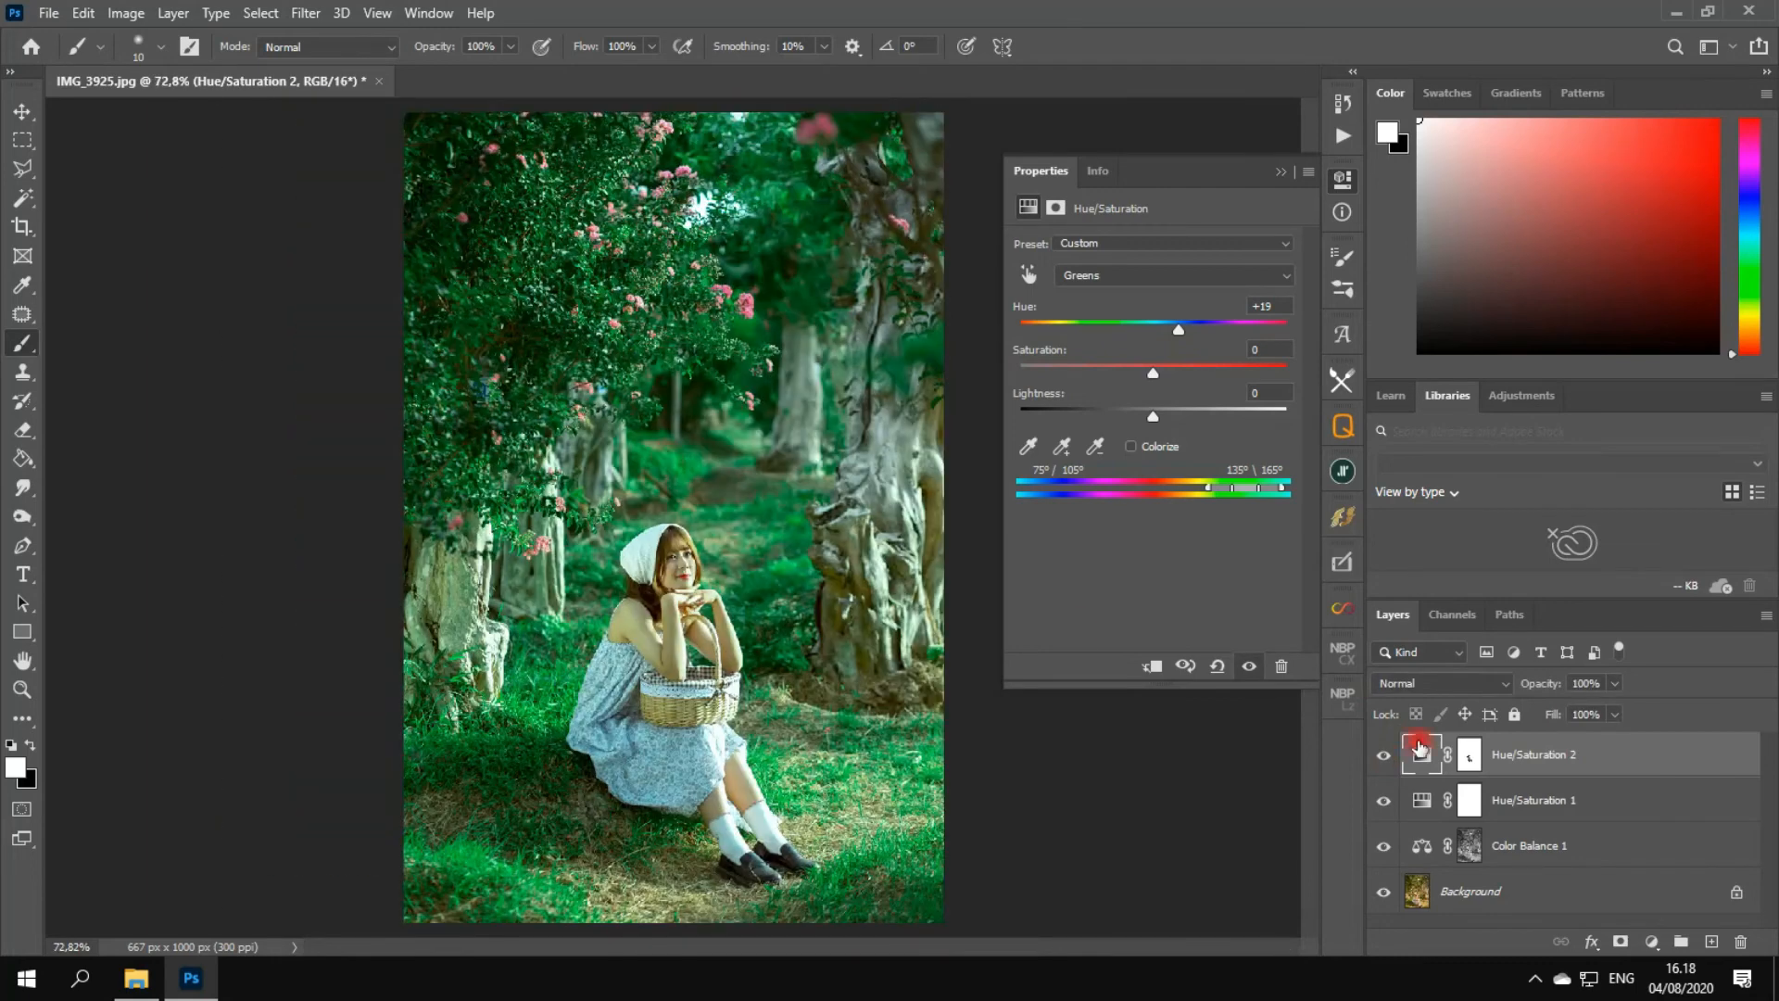
{"action": "left_click", "coordinate": [1382, 756]}
{"action": "left_click", "coordinate": [1382, 756]}
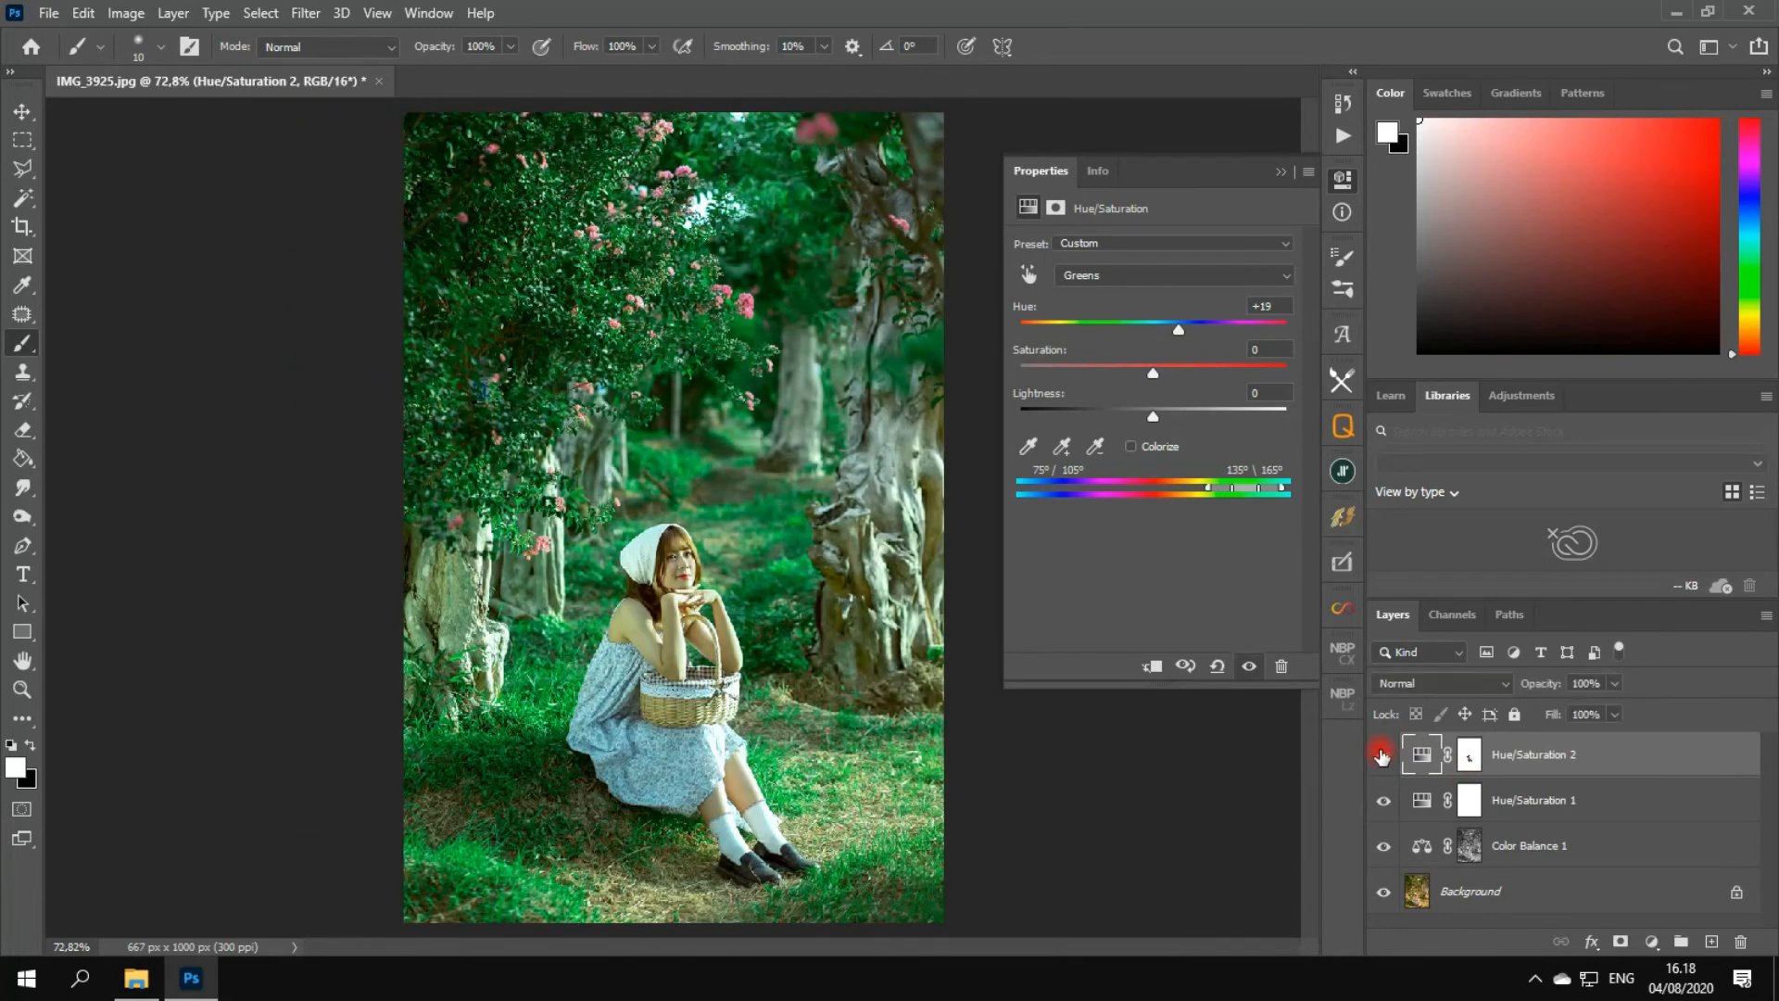
{"action": "left_click", "coordinate": [1382, 756]}
{"action": "left_click", "coordinate": [1381, 757]}
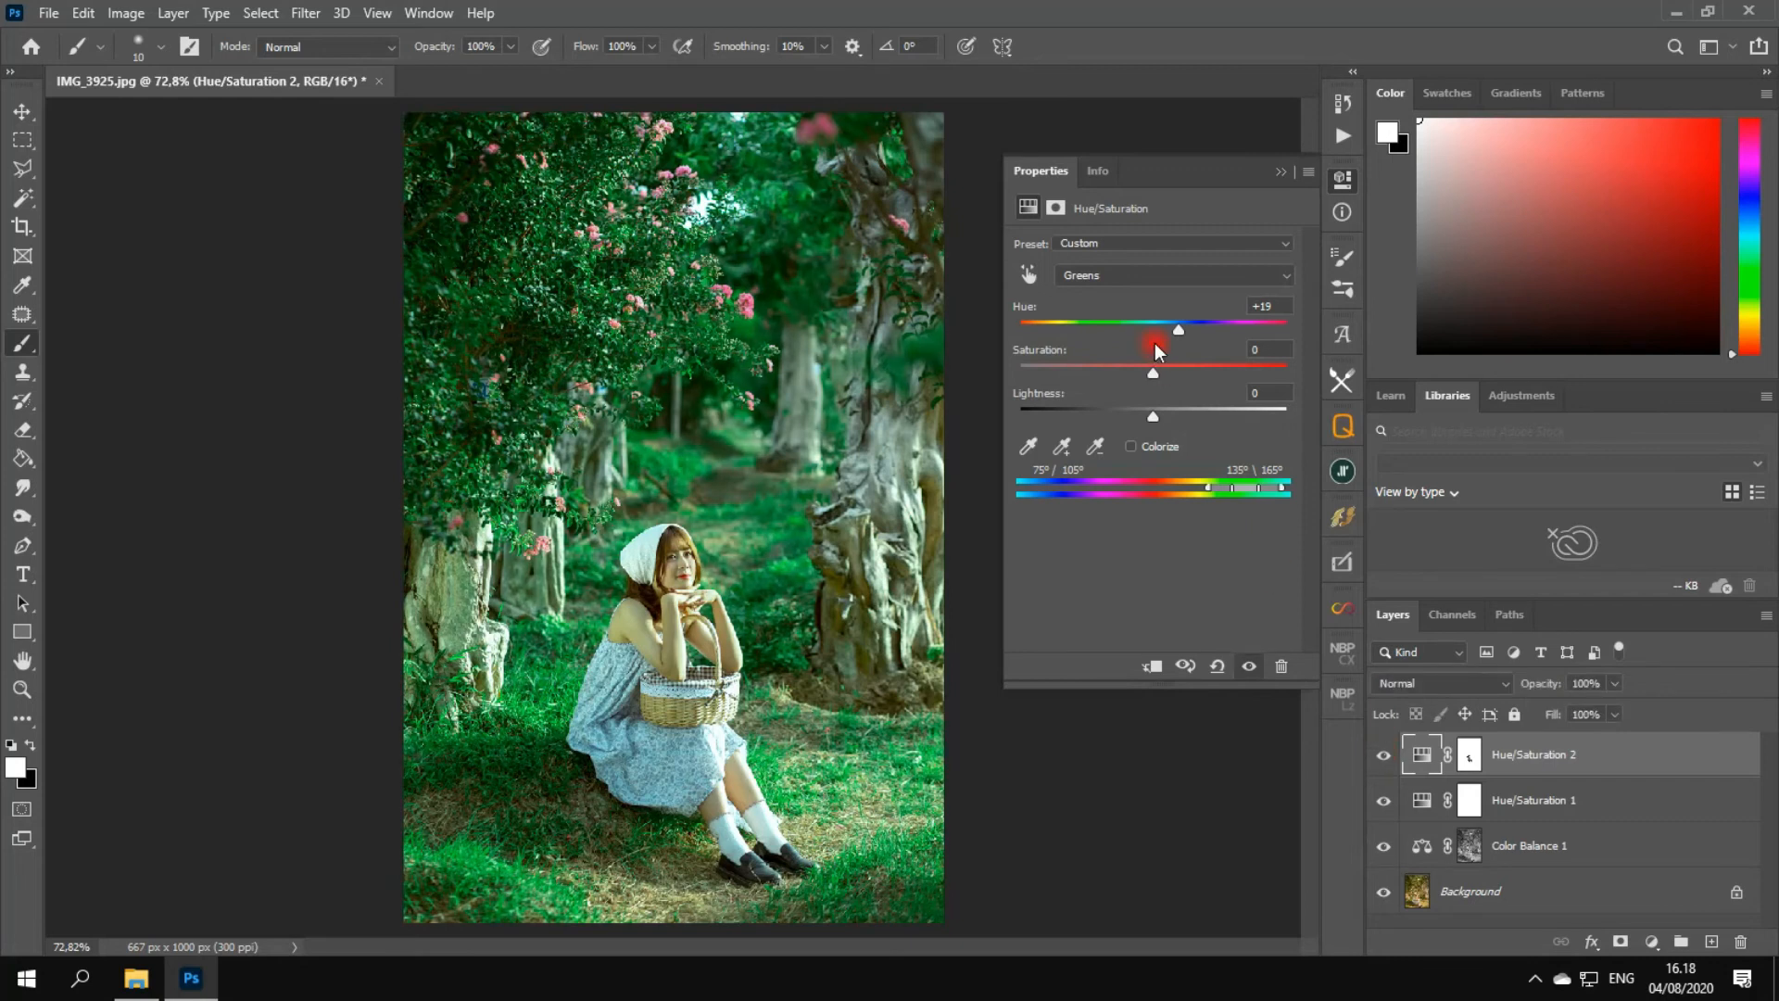
- Try a Greens Hue of -104 for reddish-orange foliage and compare it with Hue/Saturation 2 hidden
{"action": "left_click_drag", "start_coordinate": [1177, 331], "coordinate": [1078, 343]}
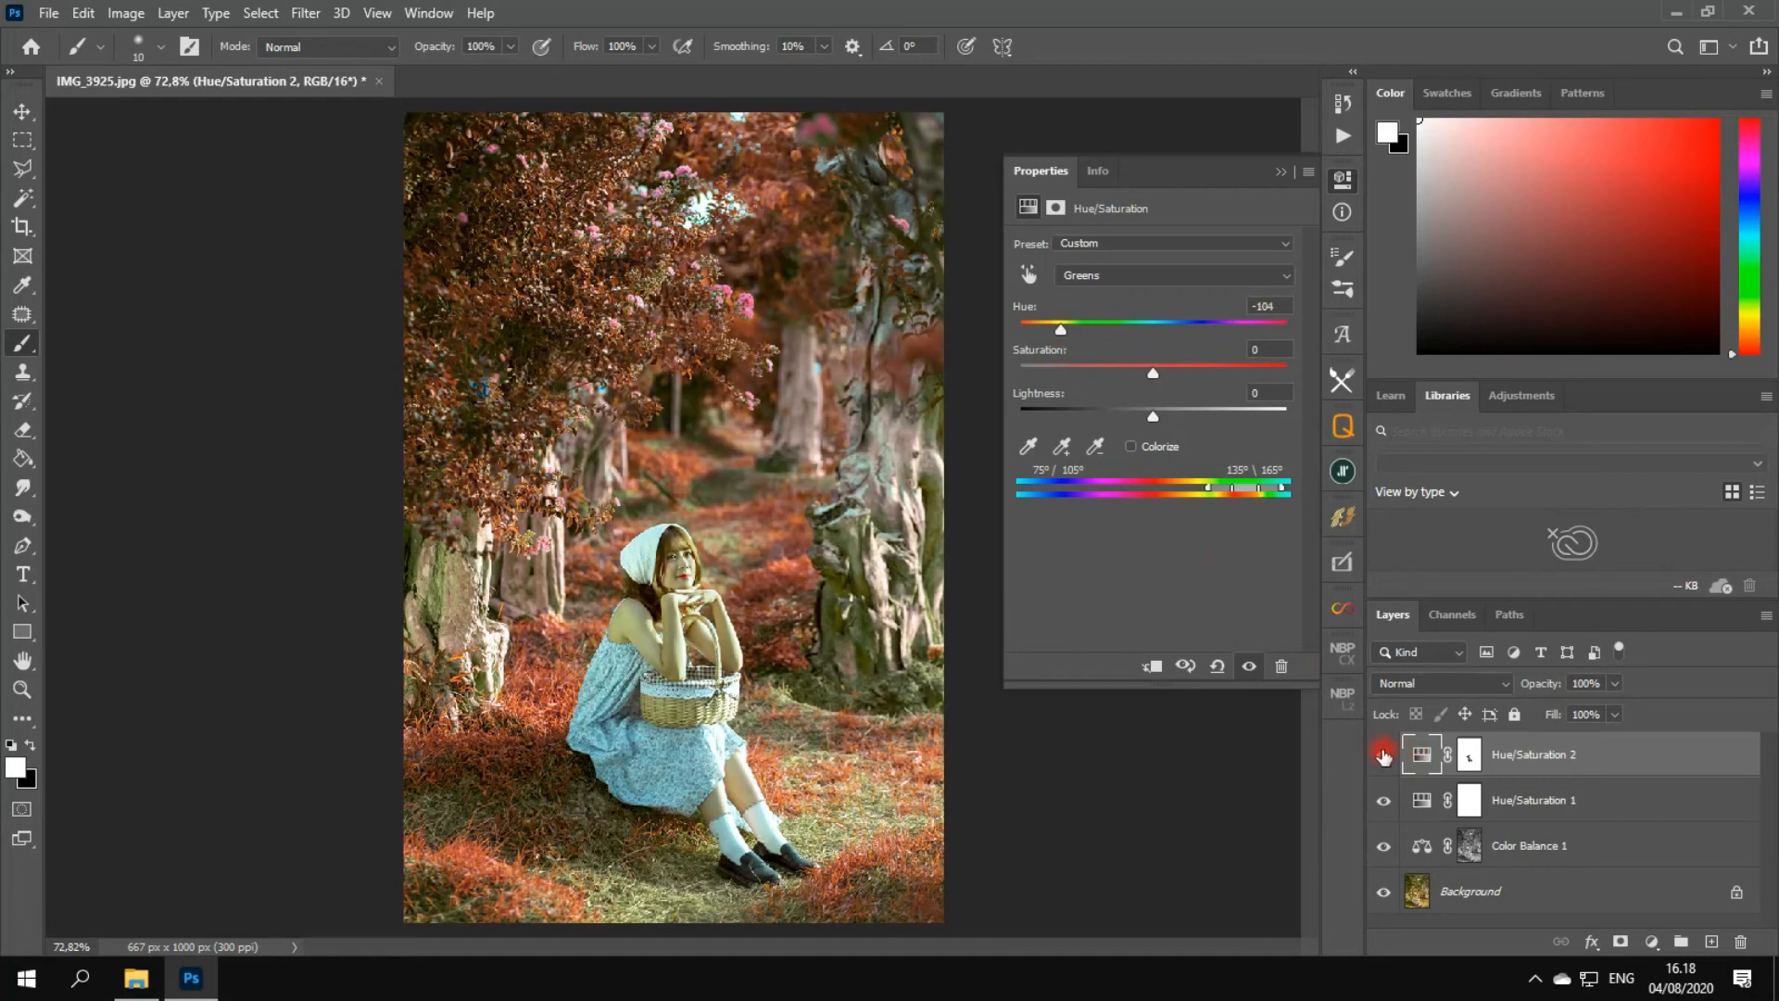
{"action": "left_click", "coordinate": [1383, 756]}
{"action": "left_click", "coordinate": [1384, 756]}
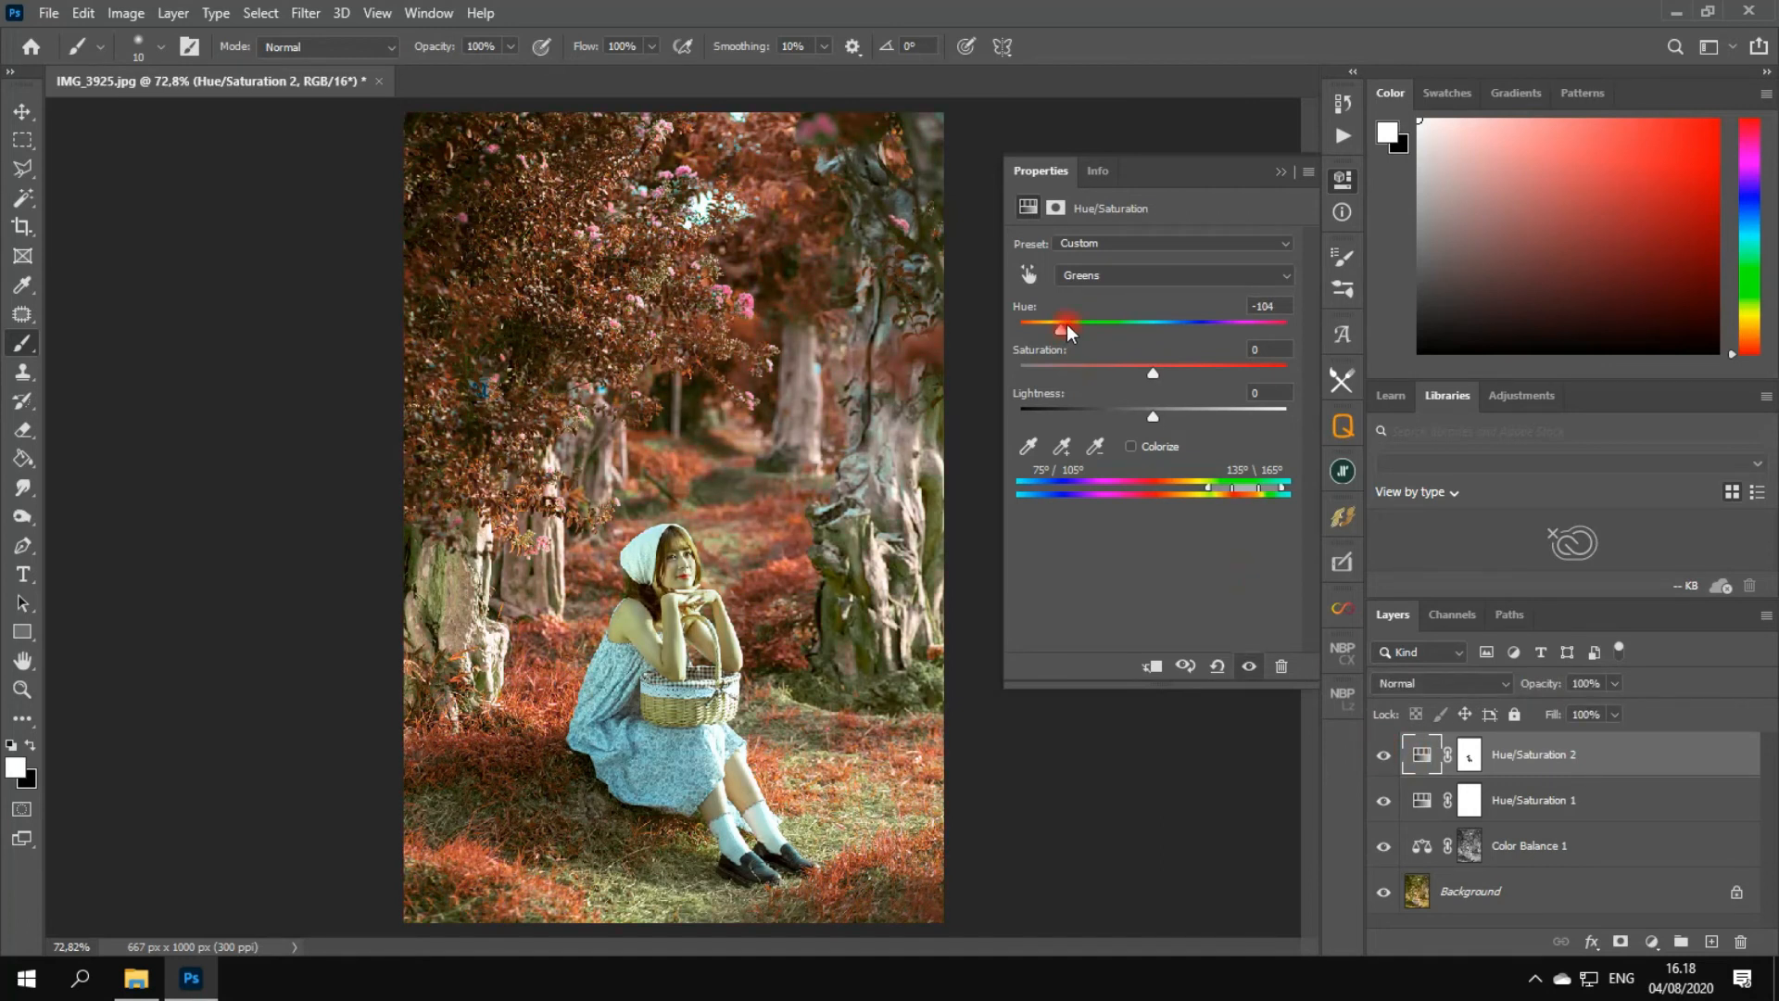
- Try a Greens Hue of -155 for crimson foliage and compare the photo with and without Hue/Saturation 2
{"action": "left_click_drag", "start_coordinate": [1055, 340], "coordinate": [1044, 341]}
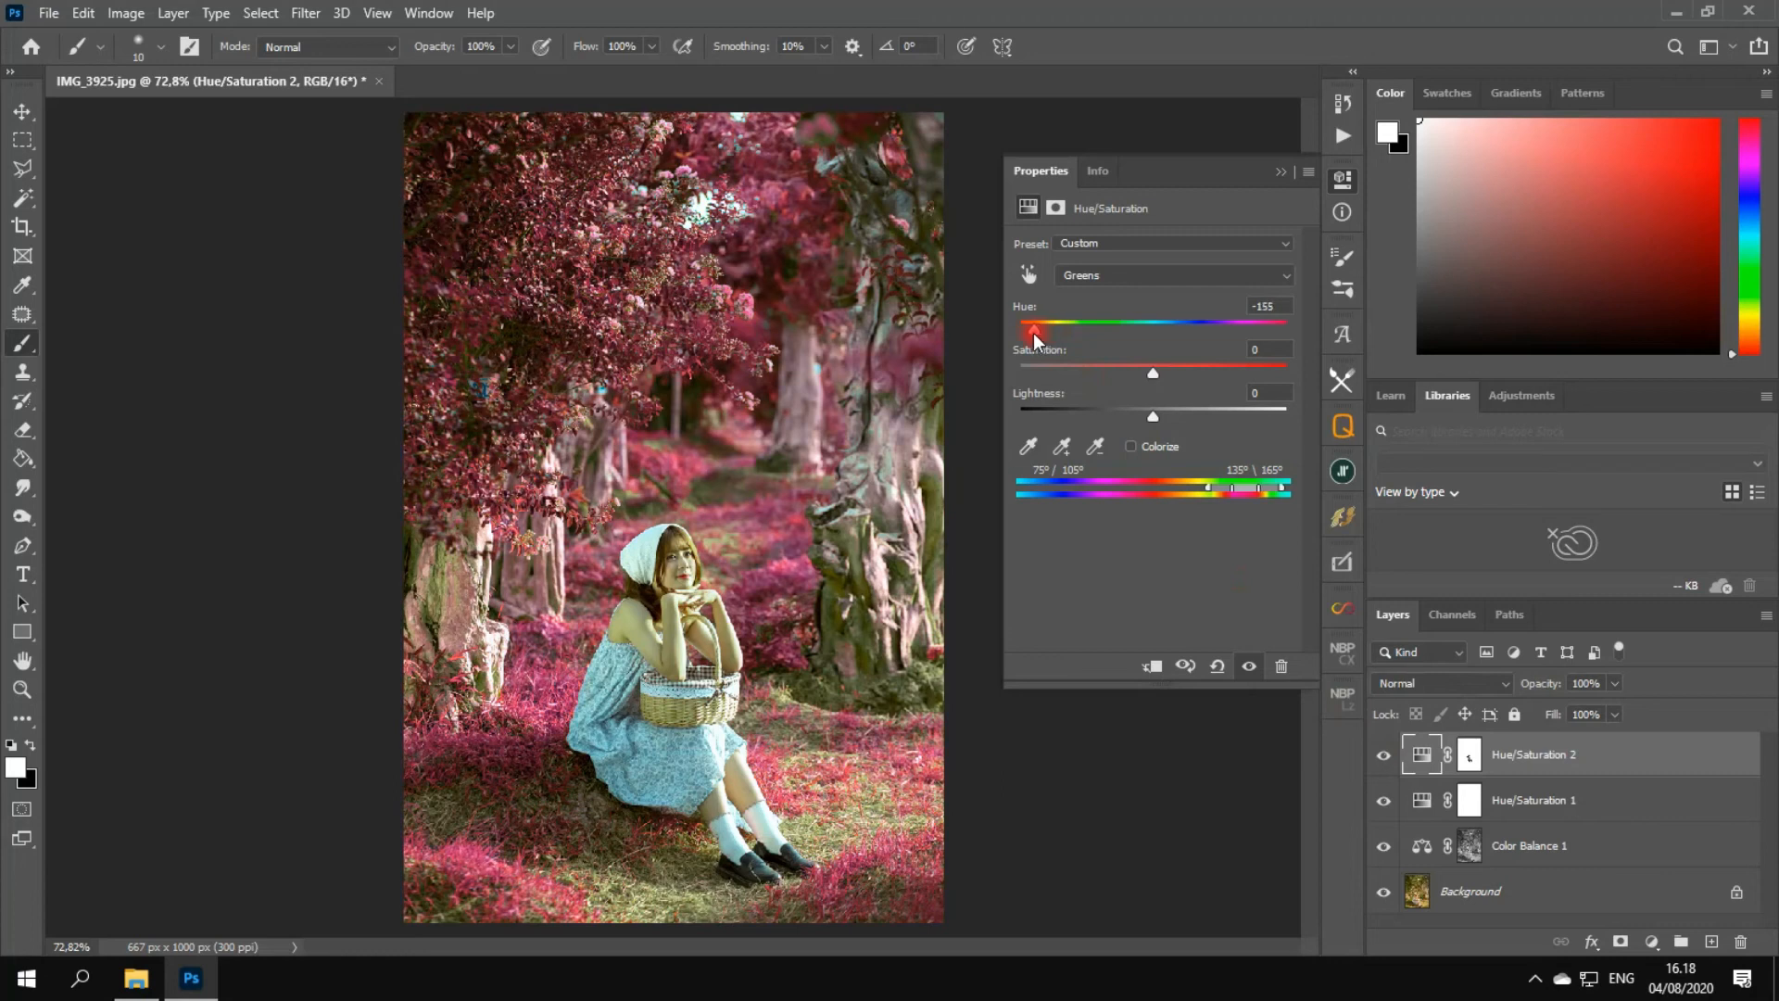
{"action": "left_click", "coordinate": [1383, 756]}
{"action": "left_click", "coordinate": [1384, 756]}
{"action": "left_click", "coordinate": [1384, 757]}
{"action": "left_click", "coordinate": [1385, 757]}
{"action": "left_click", "coordinate": [1385, 757]}
- Set the Greens Hue to +53 and group the two Hue/Saturation layers with the Color Balance layer
{"action": "left_click_drag", "start_coordinate": [1019, 338], "coordinate": [1216, 343]}
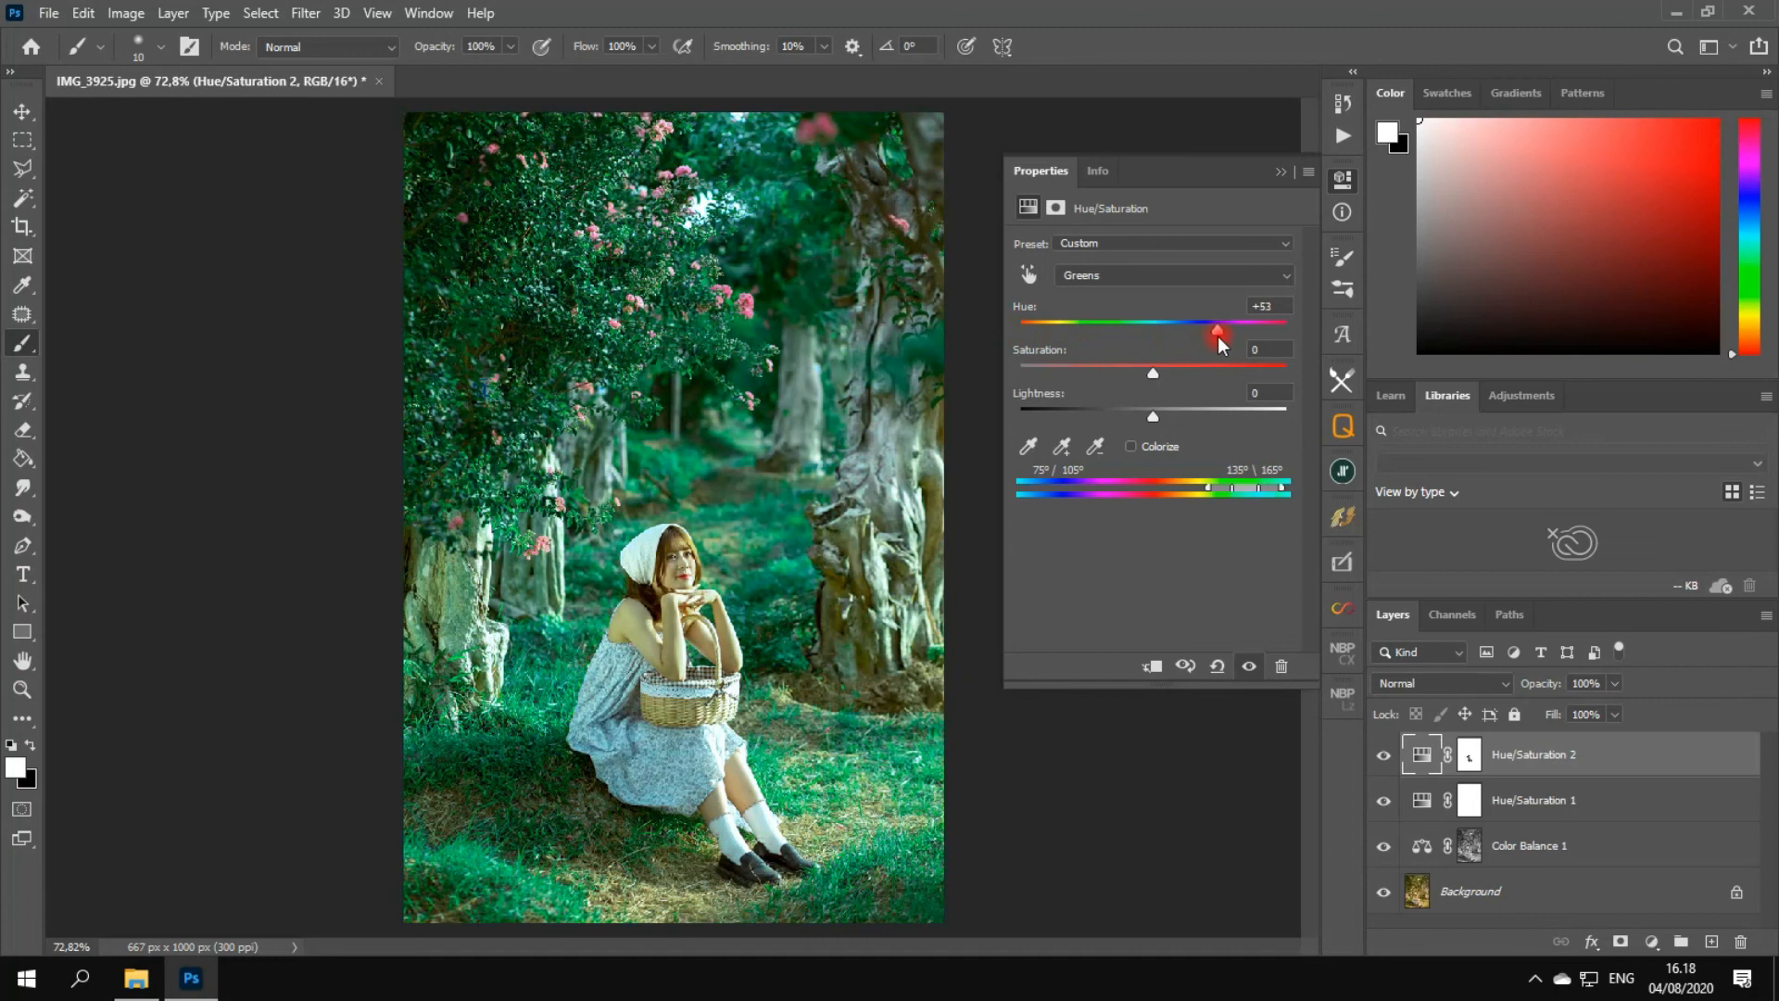
{"action": "left_click", "coordinate": [1608, 758]}
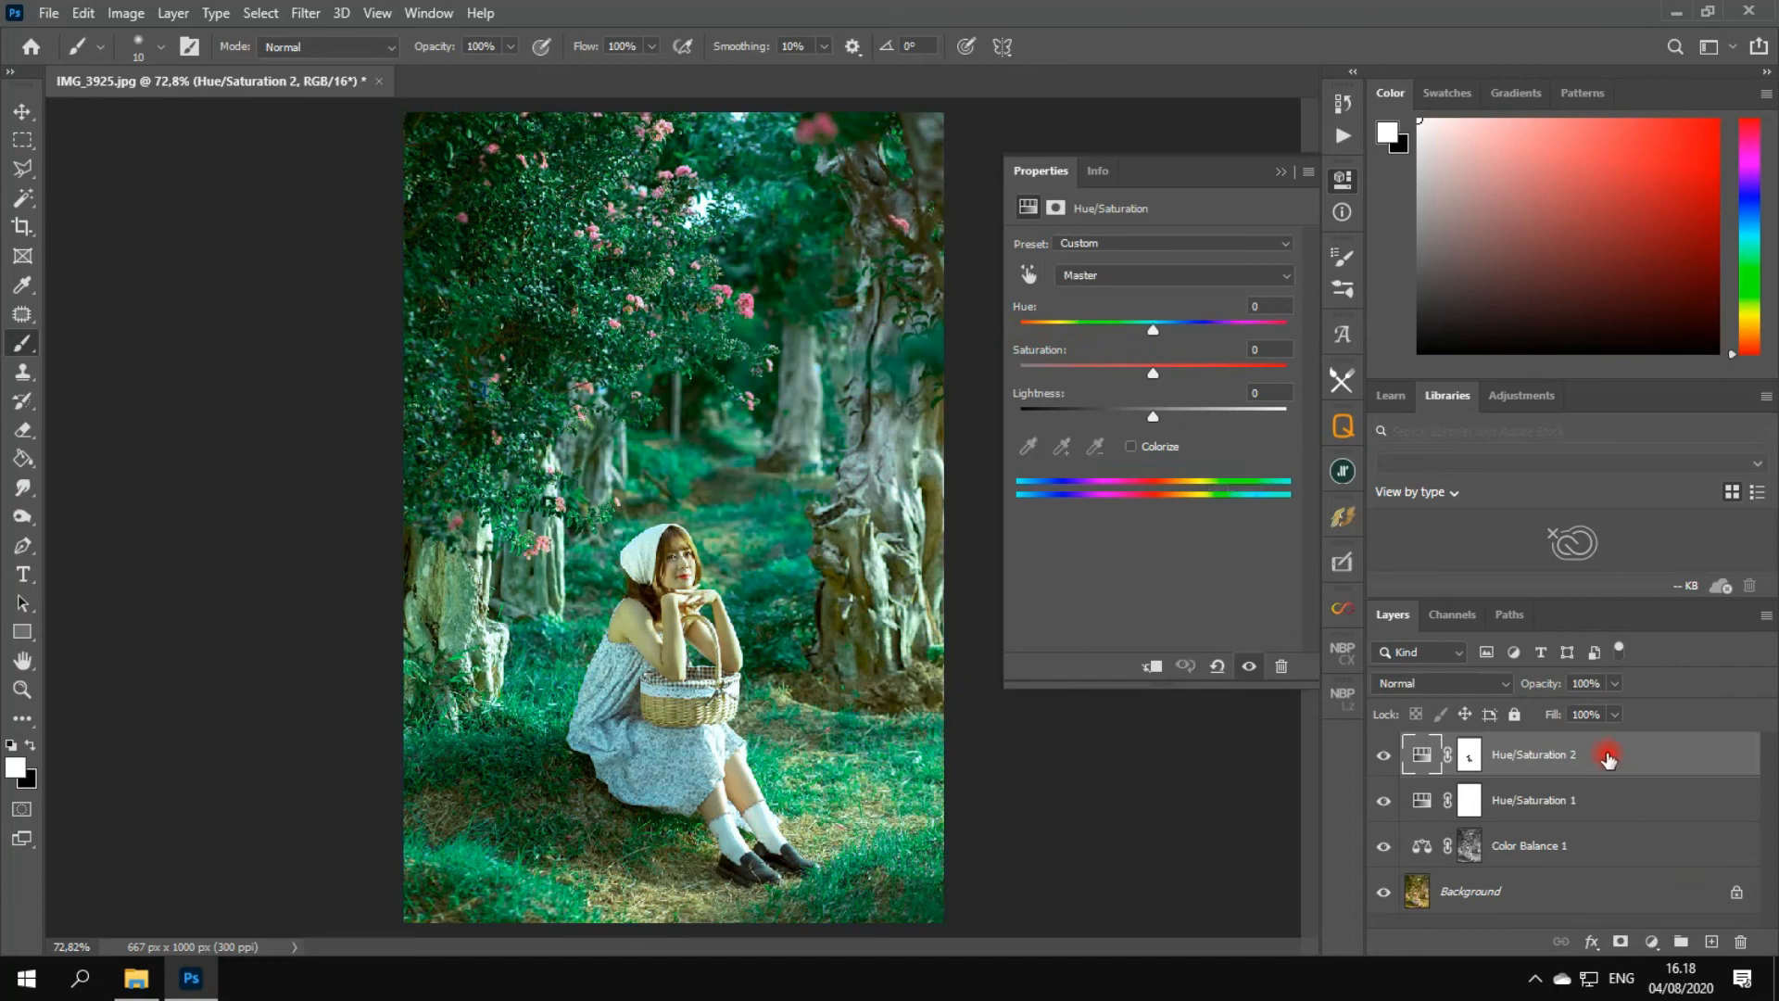
{"action": "left_click", "coordinate": [1610, 849], "text": "shift"}
{"action": "left_click", "coordinate": [1682, 942]}
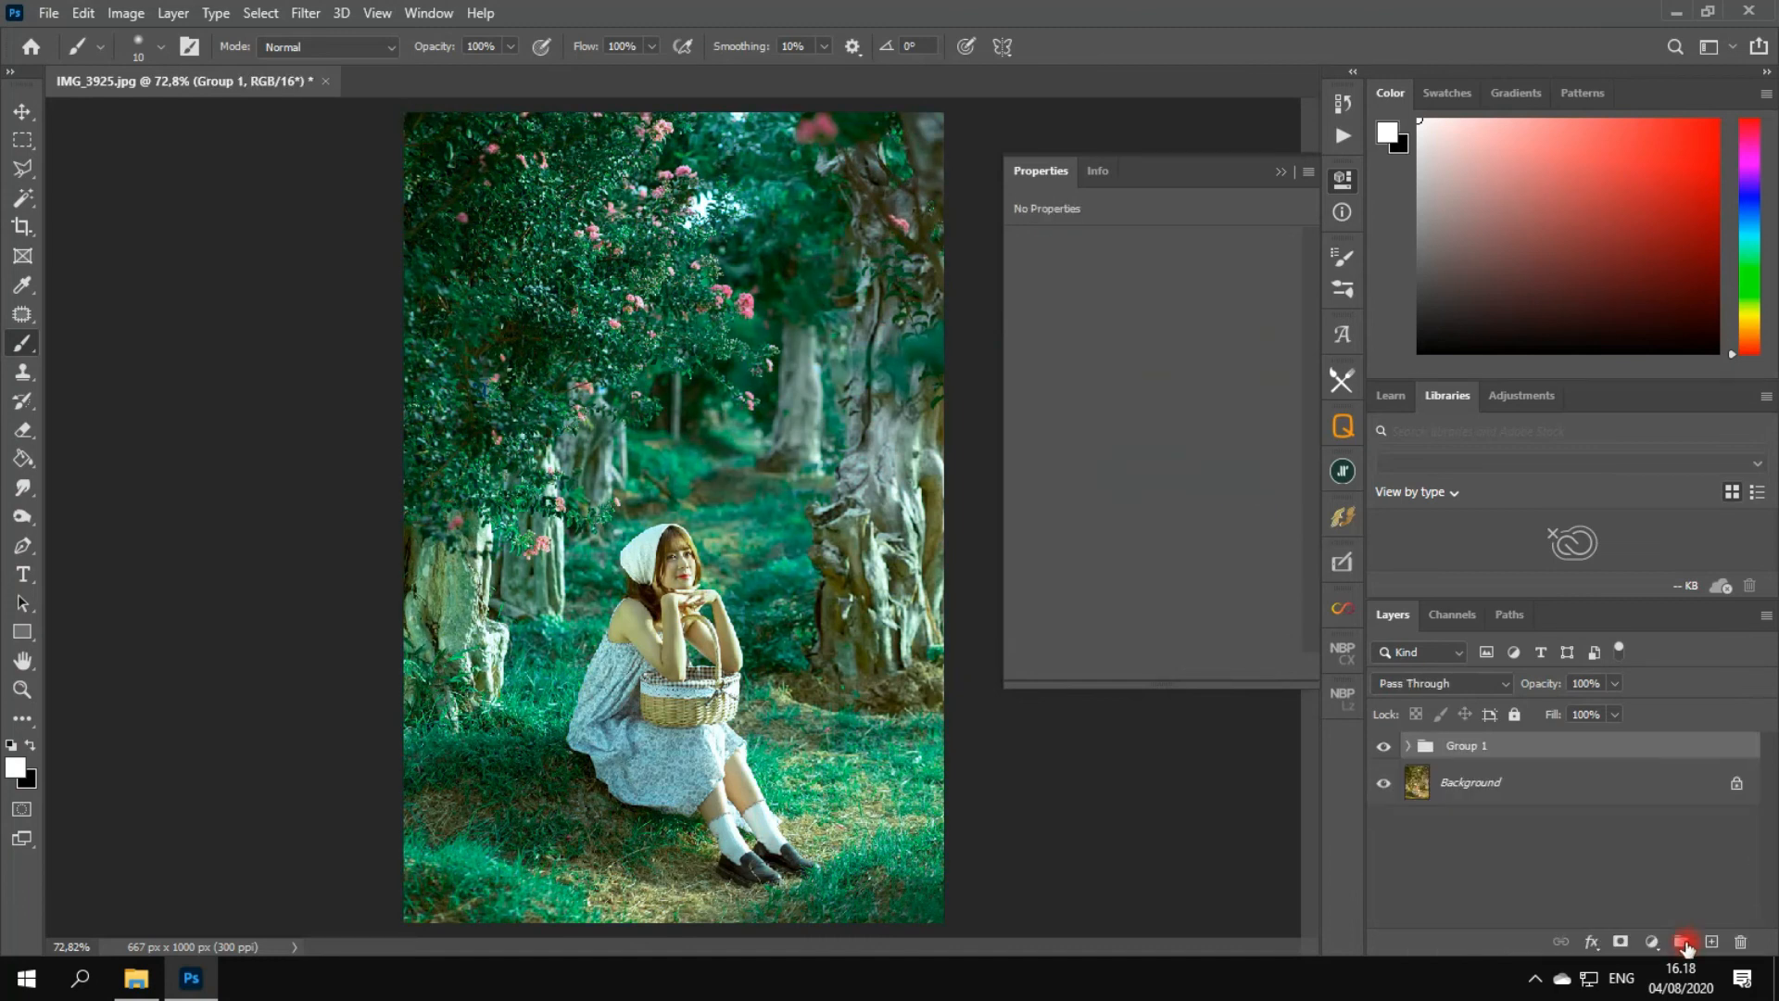
- Compare the photo with and without the grouped adjustment layers
{"action": "left_click", "coordinate": [1340, 181]}
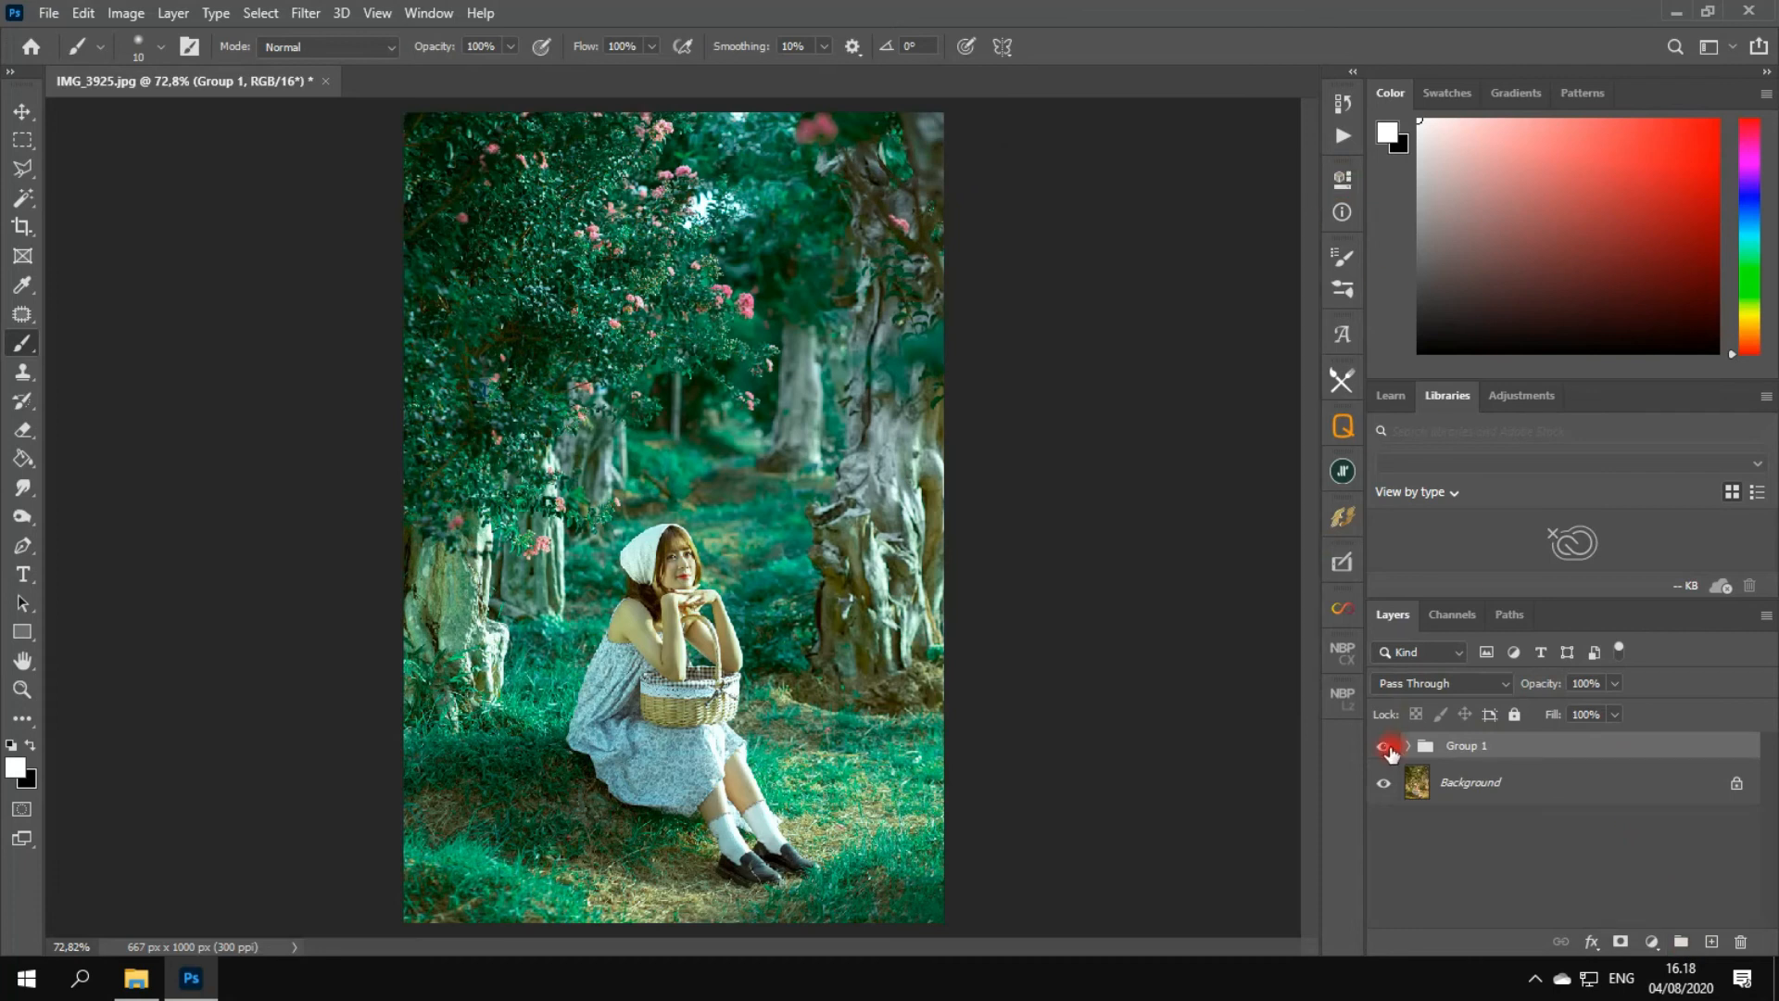
{"action": "left_click", "coordinate": [1385, 746]}
{"action": "left_click", "coordinate": [1387, 747]}
- Shift the Greens Hue of Hue/Saturation 2 inside the group further toward blue for teal foliage, and collapse the group
{"action": "left_click", "coordinate": [1407, 747]}
{"action": "double_click", "coordinate": [1440, 782]}
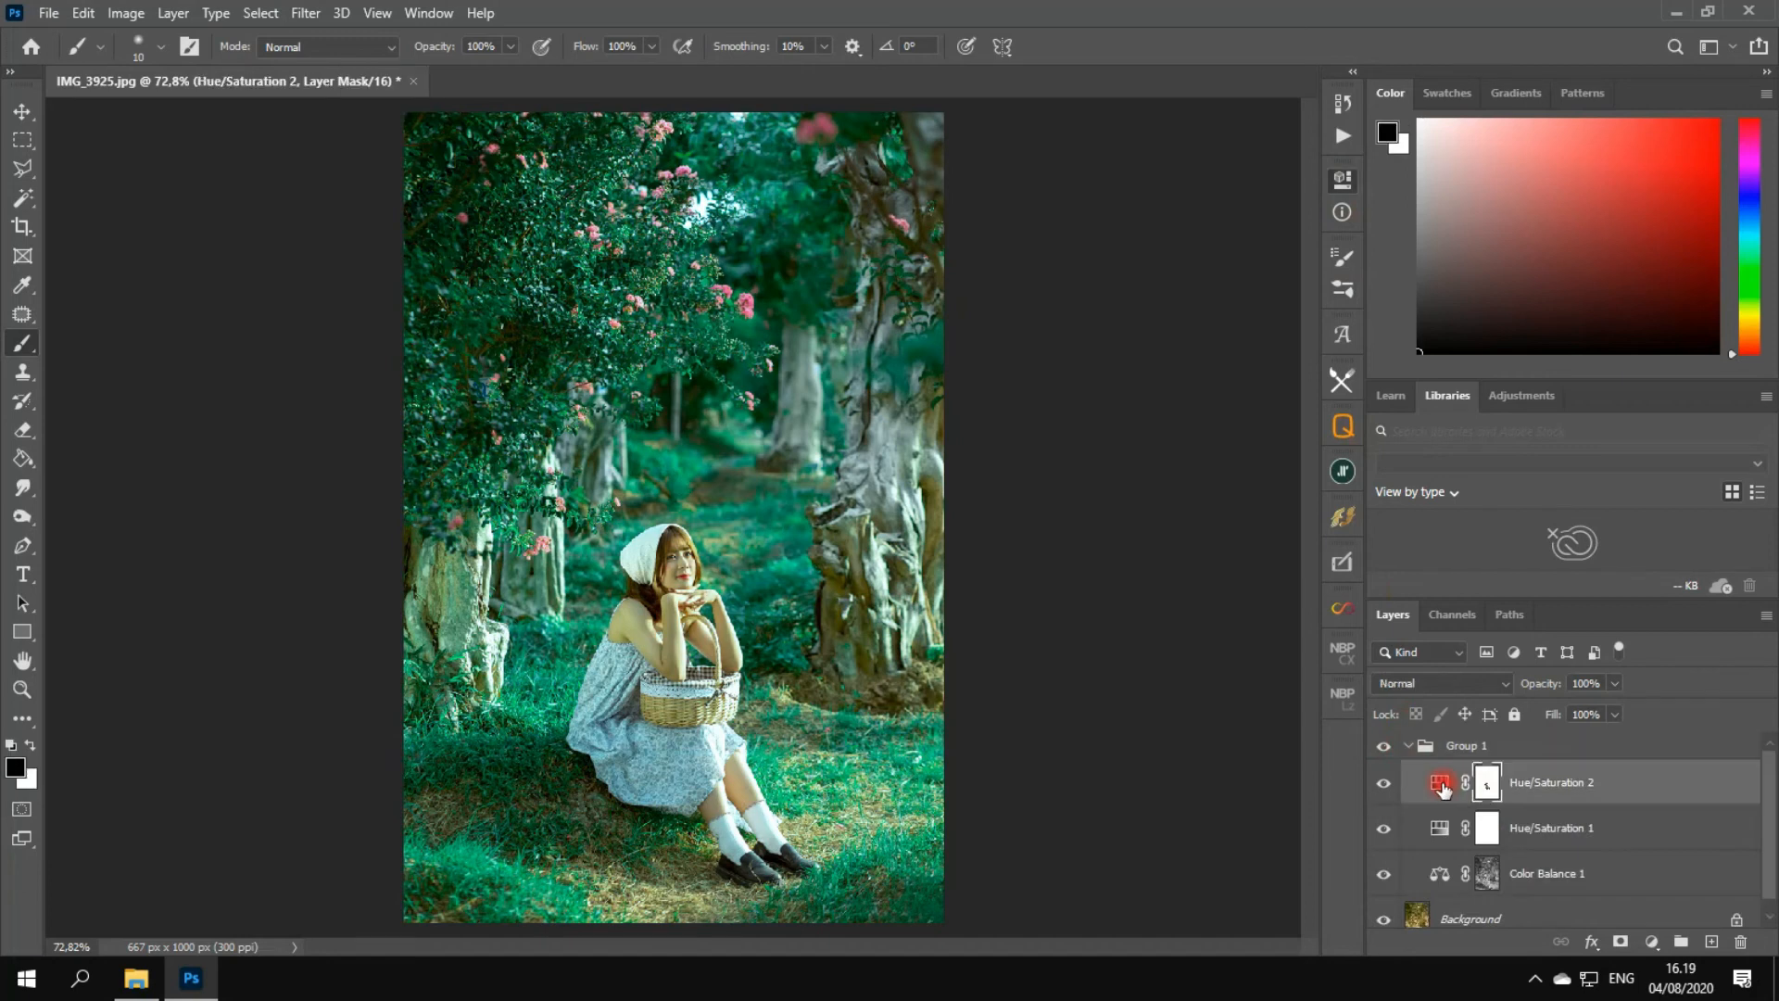
{"action": "left_click", "coordinate": [1131, 283]}
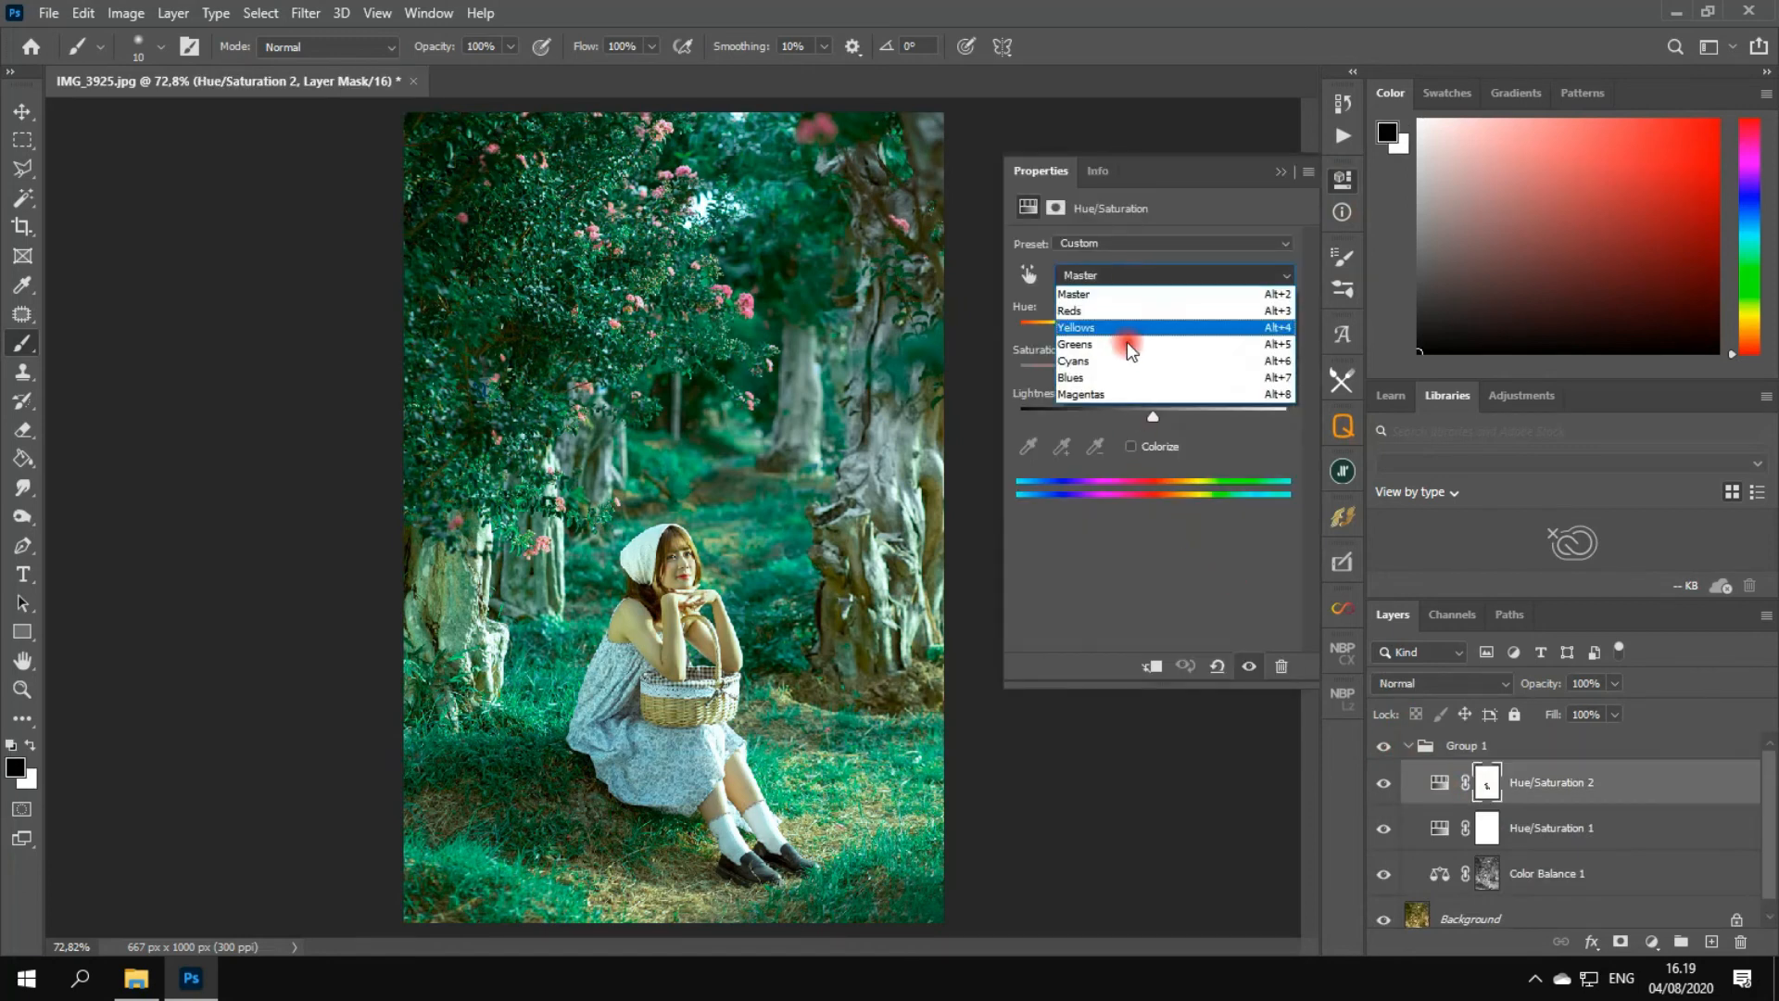
{"action": "left_click", "coordinate": [1129, 349]}
{"action": "mouse_move", "coordinate": [1222, 334]}
{"action": "left_mouse_down"}
{"action": "mouse_move", "coordinate": [1014, 326]}
{"action": "mouse_move", "coordinate": [1308, 343]}
{"action": "mouse_move", "coordinate": [1161, 336]}
{"action": "mouse_move", "coordinate": [1217, 338]}
{"action": "left_mouse_up"}
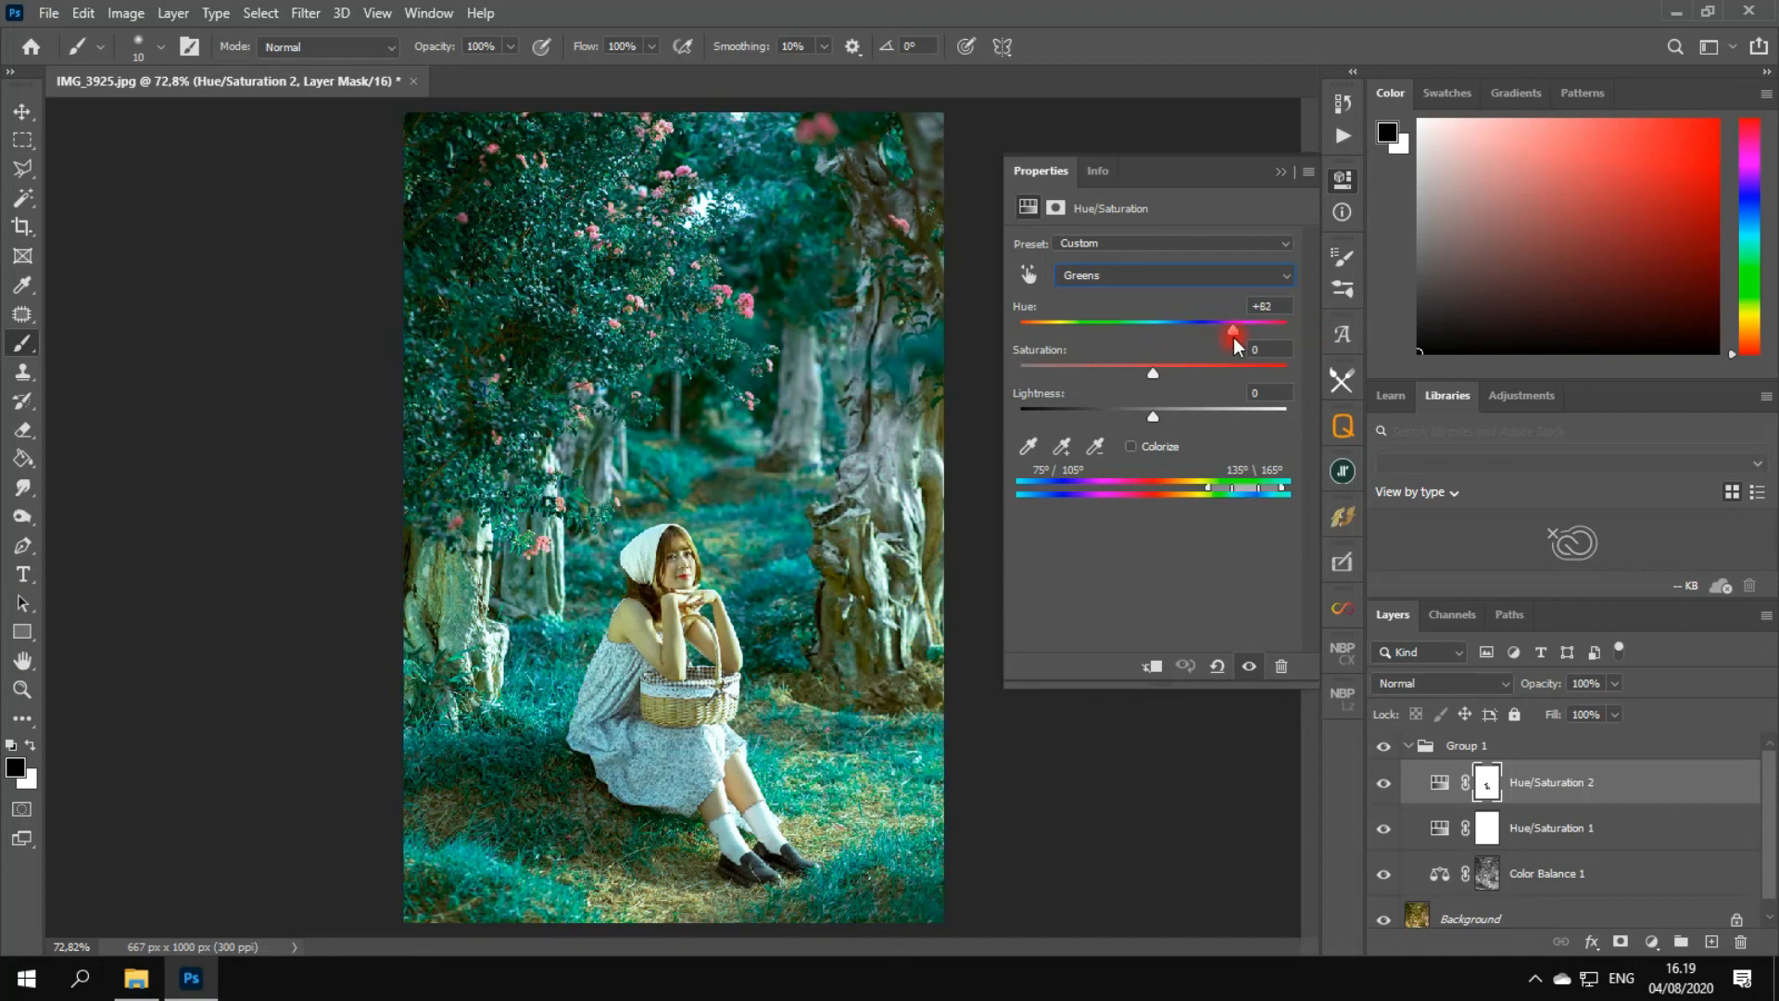
{"action": "left_click", "coordinate": [1343, 178]}
{"action": "left_click", "coordinate": [1409, 745]}
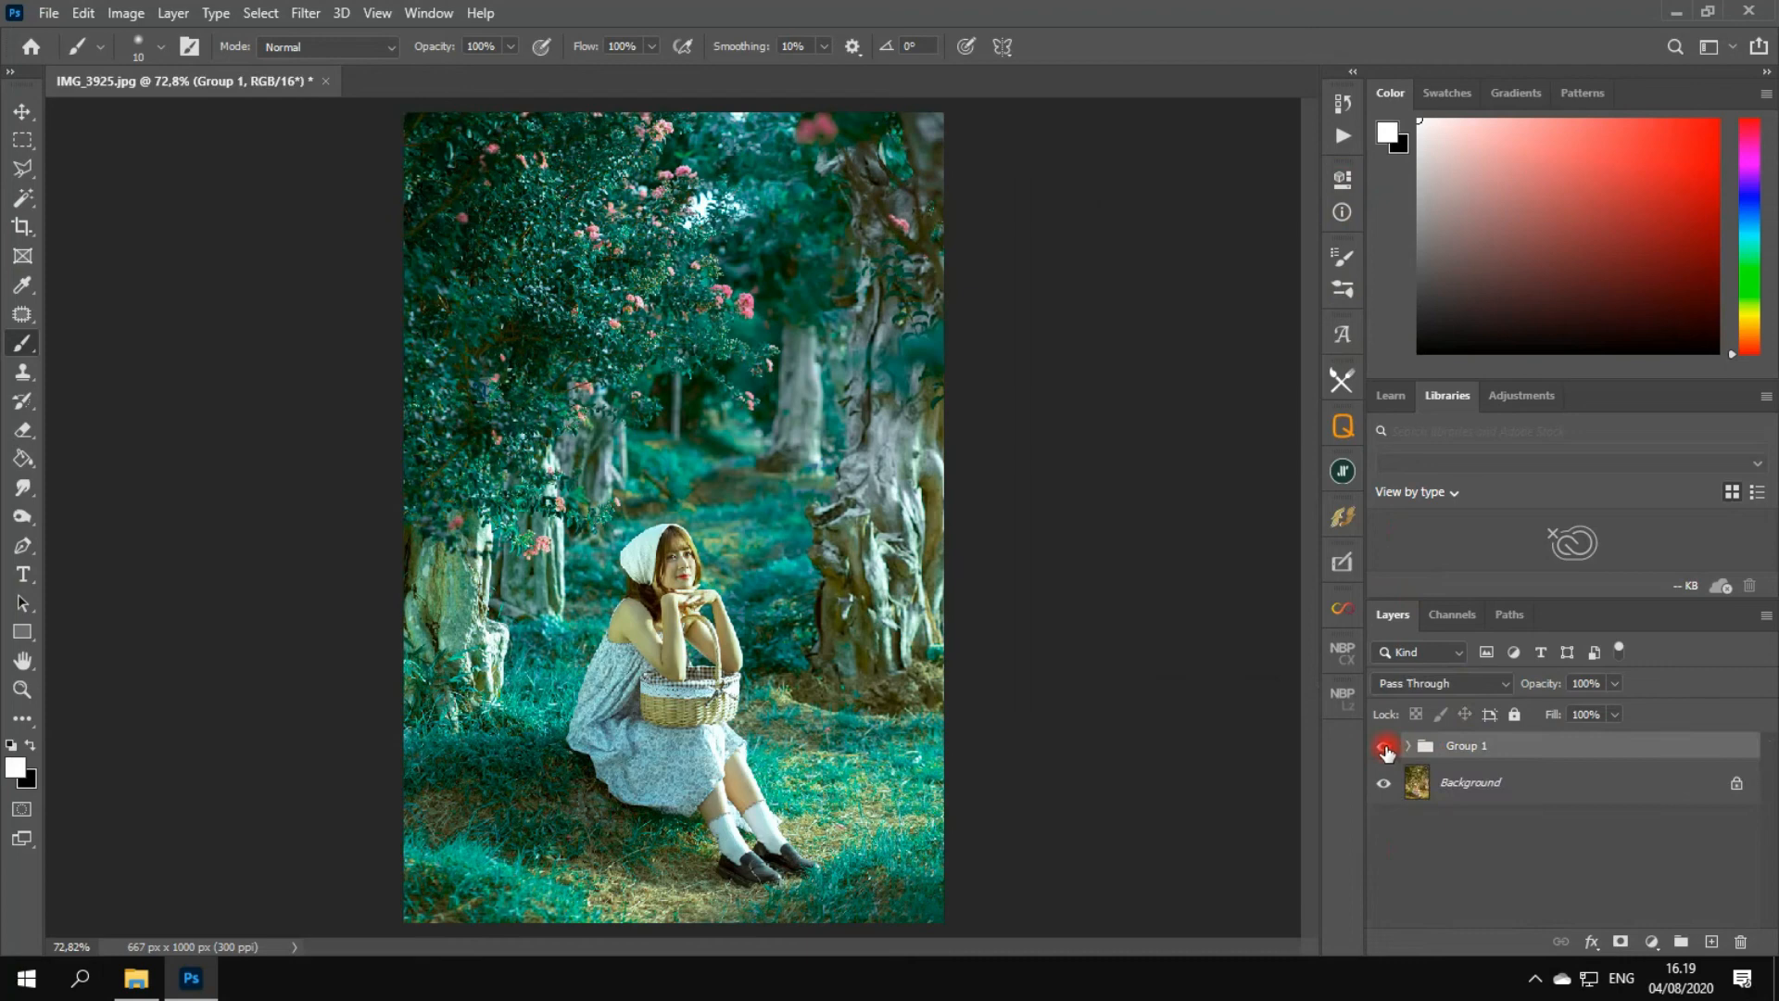
- Compare the whole portrait with and without the teal grade by toggling the visibility of Group 1
{"action": "left_click", "coordinate": [1384, 747]}
{"action": "scroll", "coordinate": [1029, 632], "scroll_direction": "up", "scroll_amount": 3}
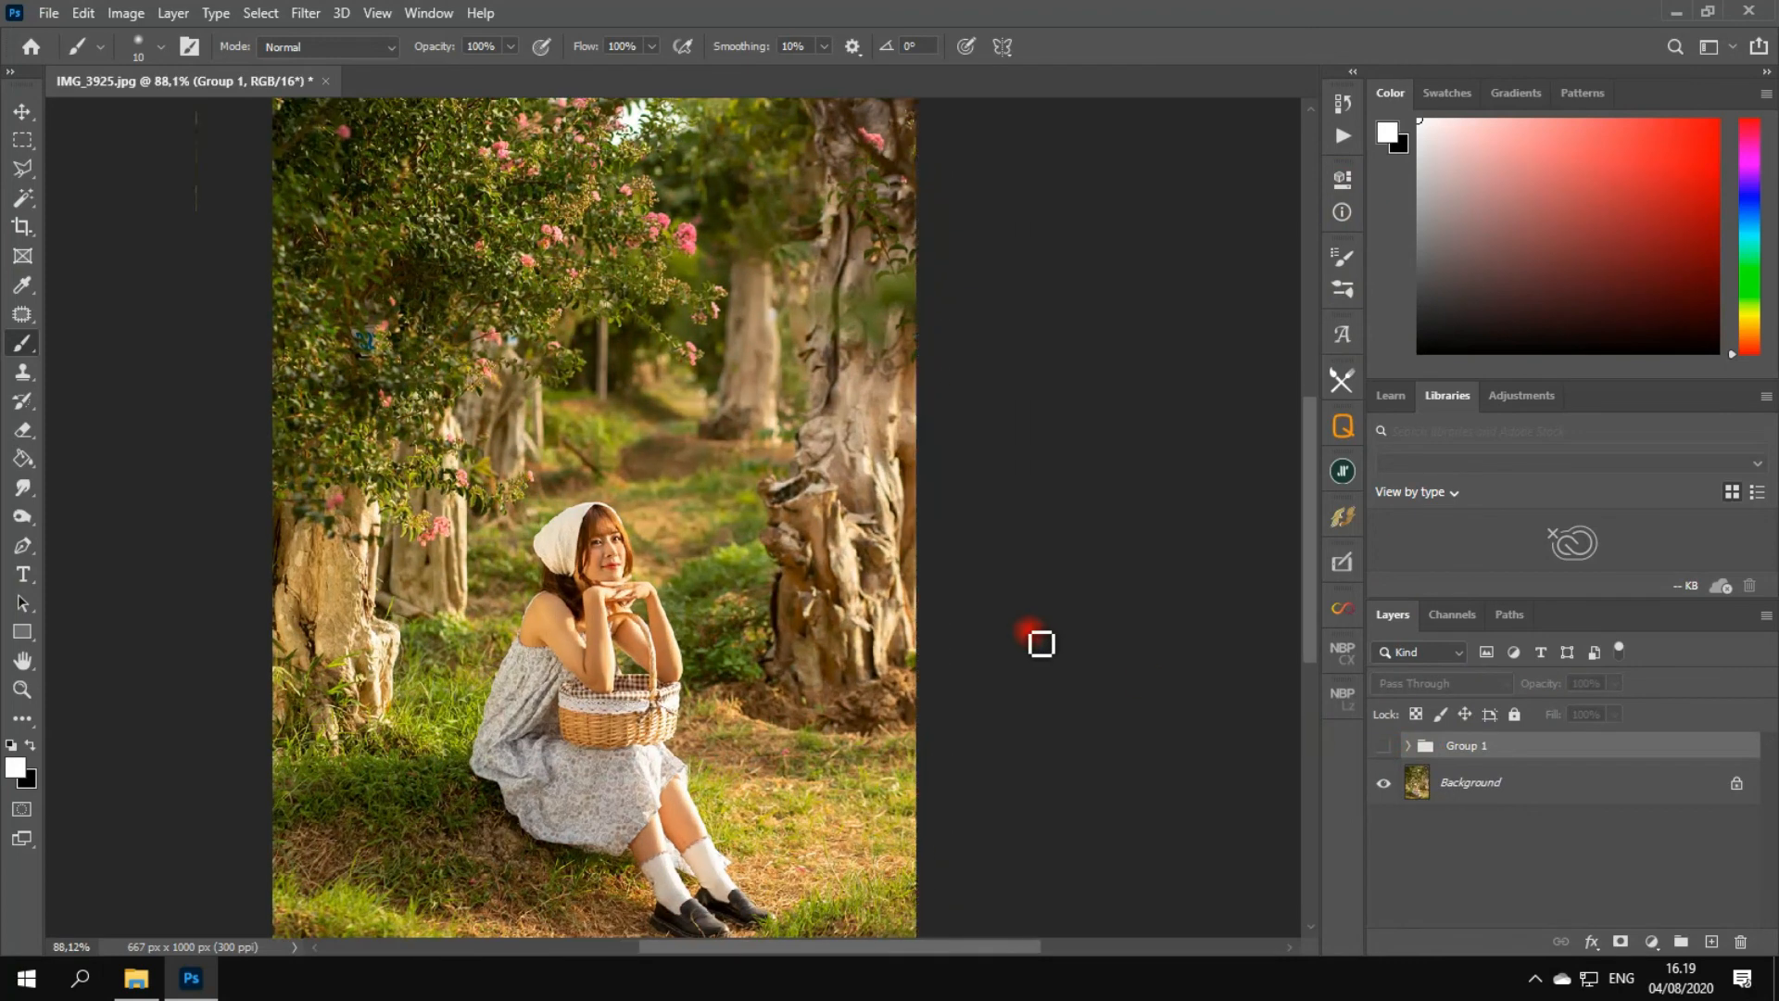
{"action": "scroll", "coordinate": [1030, 631], "scroll_direction": "down", "scroll_amount": 5}
{"action": "left_click", "coordinate": [1383, 747]}
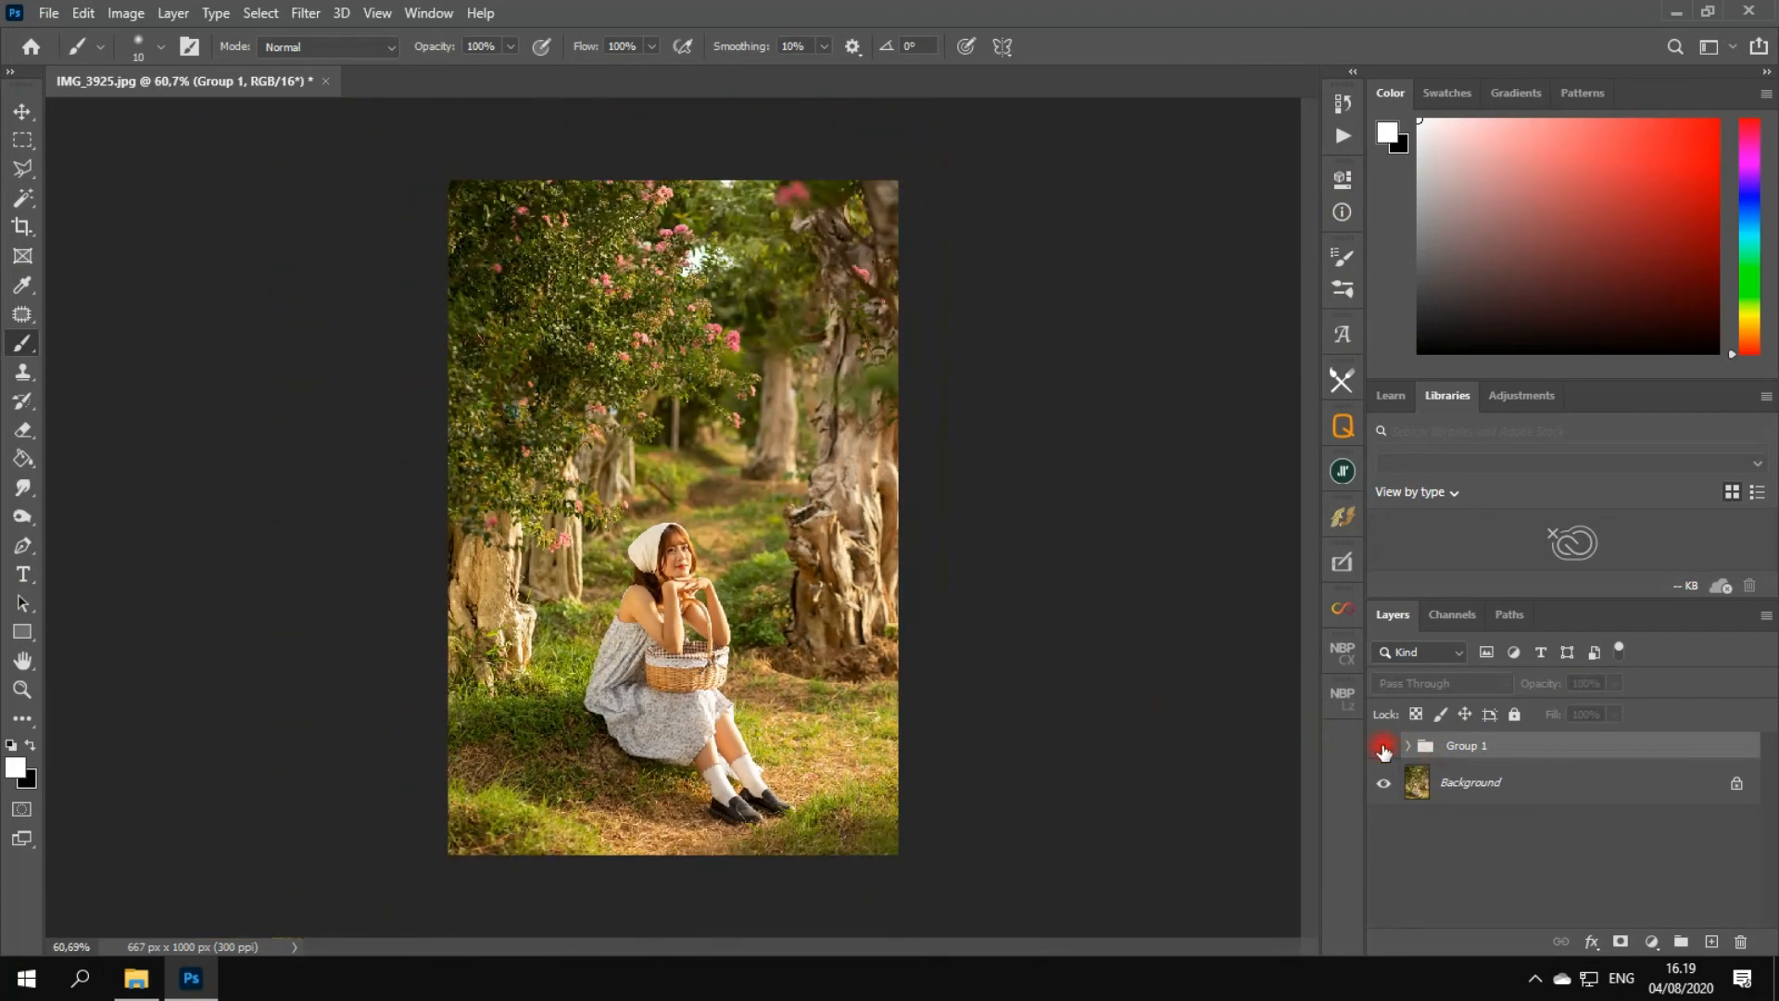
{"action": "left_click", "coordinate": [1384, 747]}
{"action": "left_click", "coordinate": [1384, 747]}
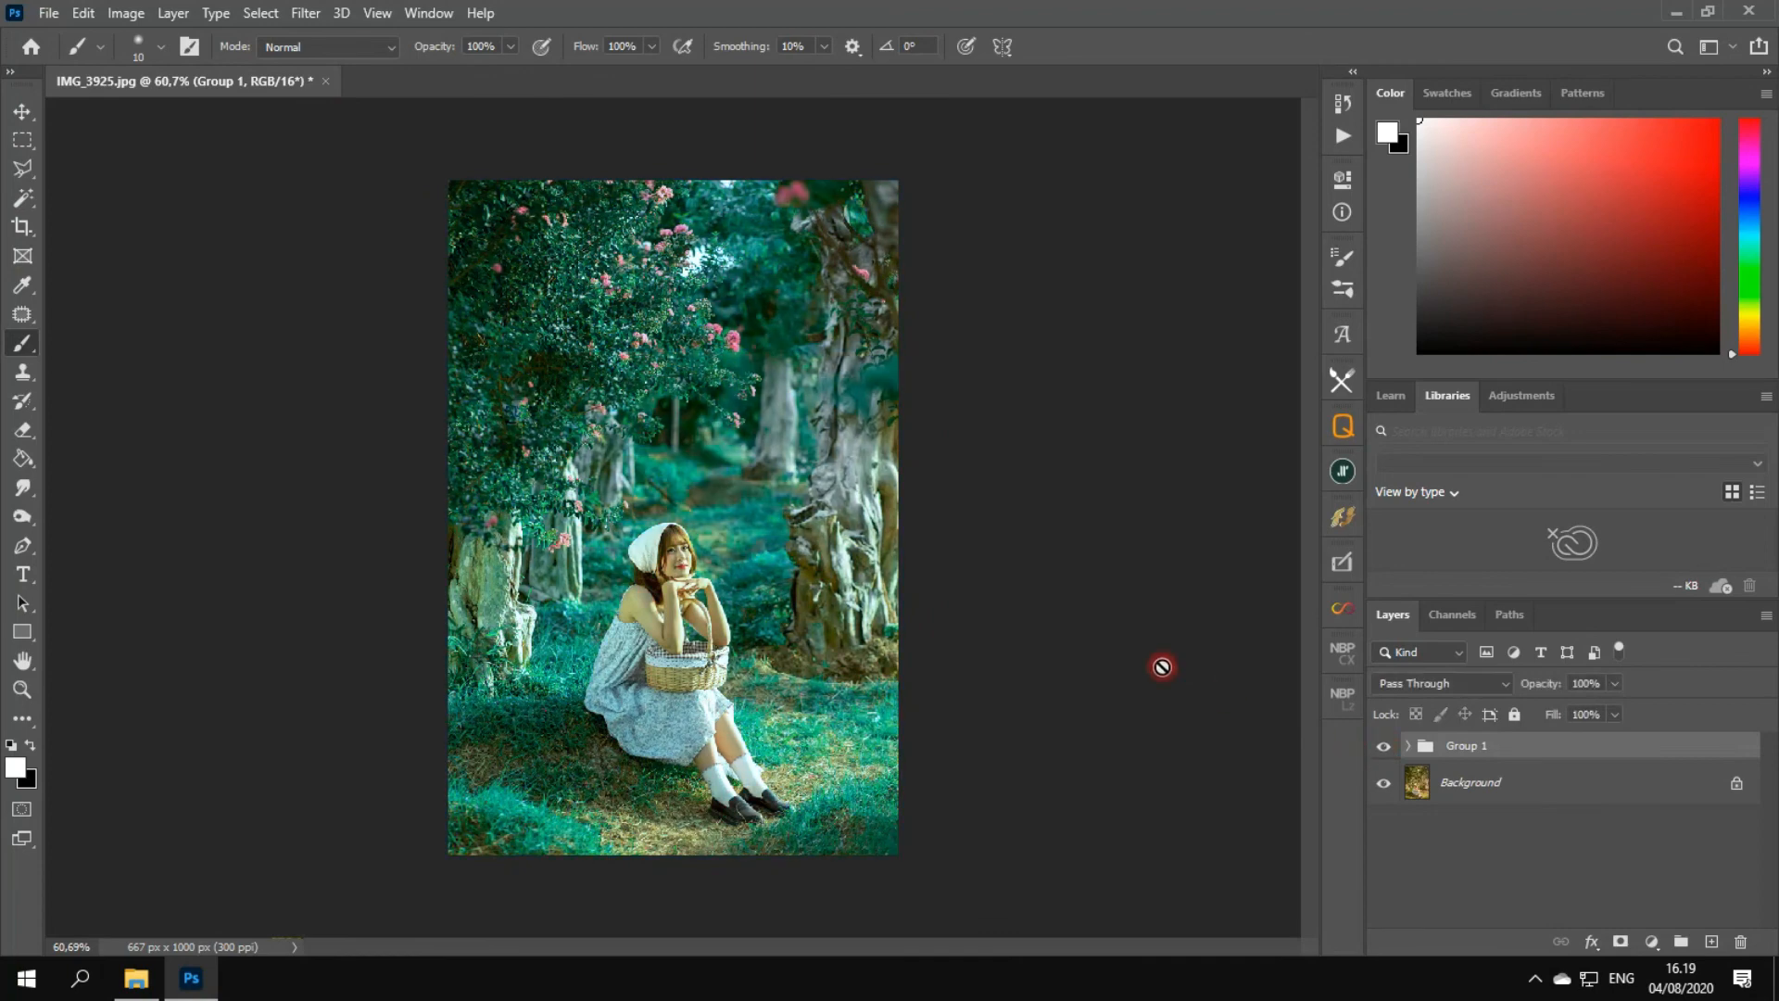
- Examine the seated woman and surrounding grass up close with Group 1 hidden and shown
{"action": "scroll", "coordinate": [1138, 665], "scroll_direction": "up", "scroll_amount": 2}
{"action": "scroll", "coordinate": [1138, 665], "scroll_direction": "up", "scroll_amount": 2}
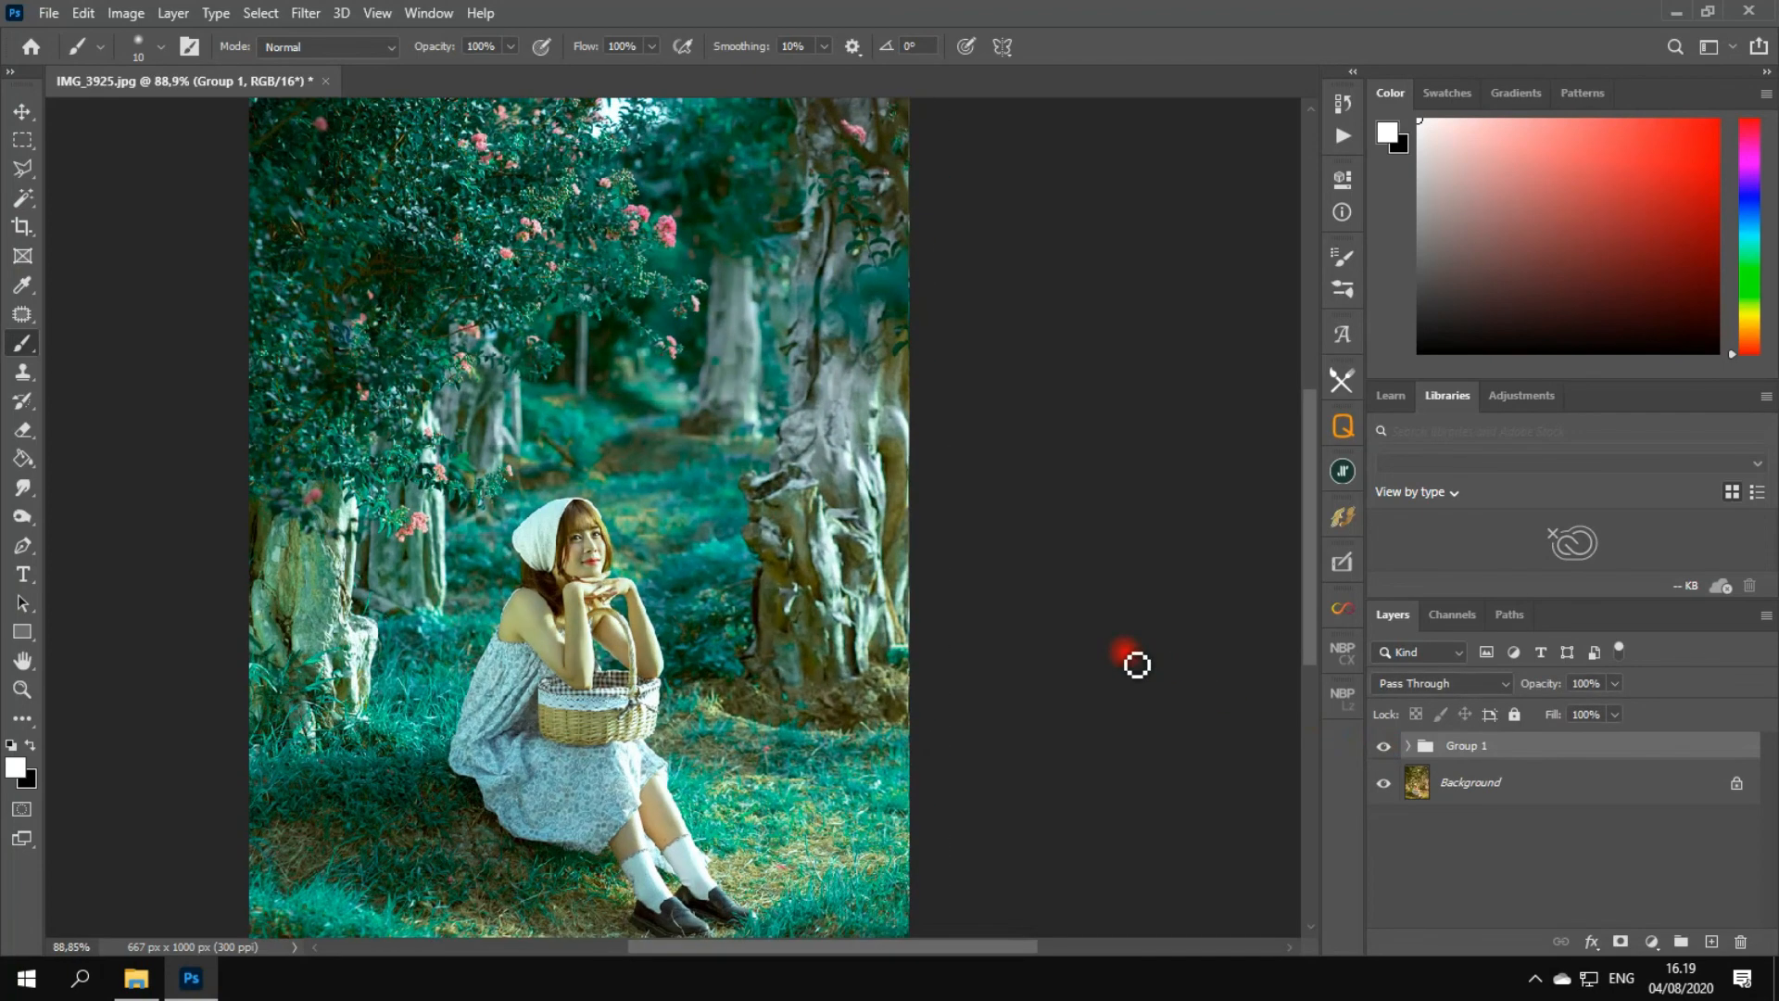
{"action": "scroll", "coordinate": [1137, 665], "scroll_direction": "up", "scroll_amount": 1}
{"action": "left_click_drag", "start_coordinate": [1308, 563], "coordinate": [1309, 593]}
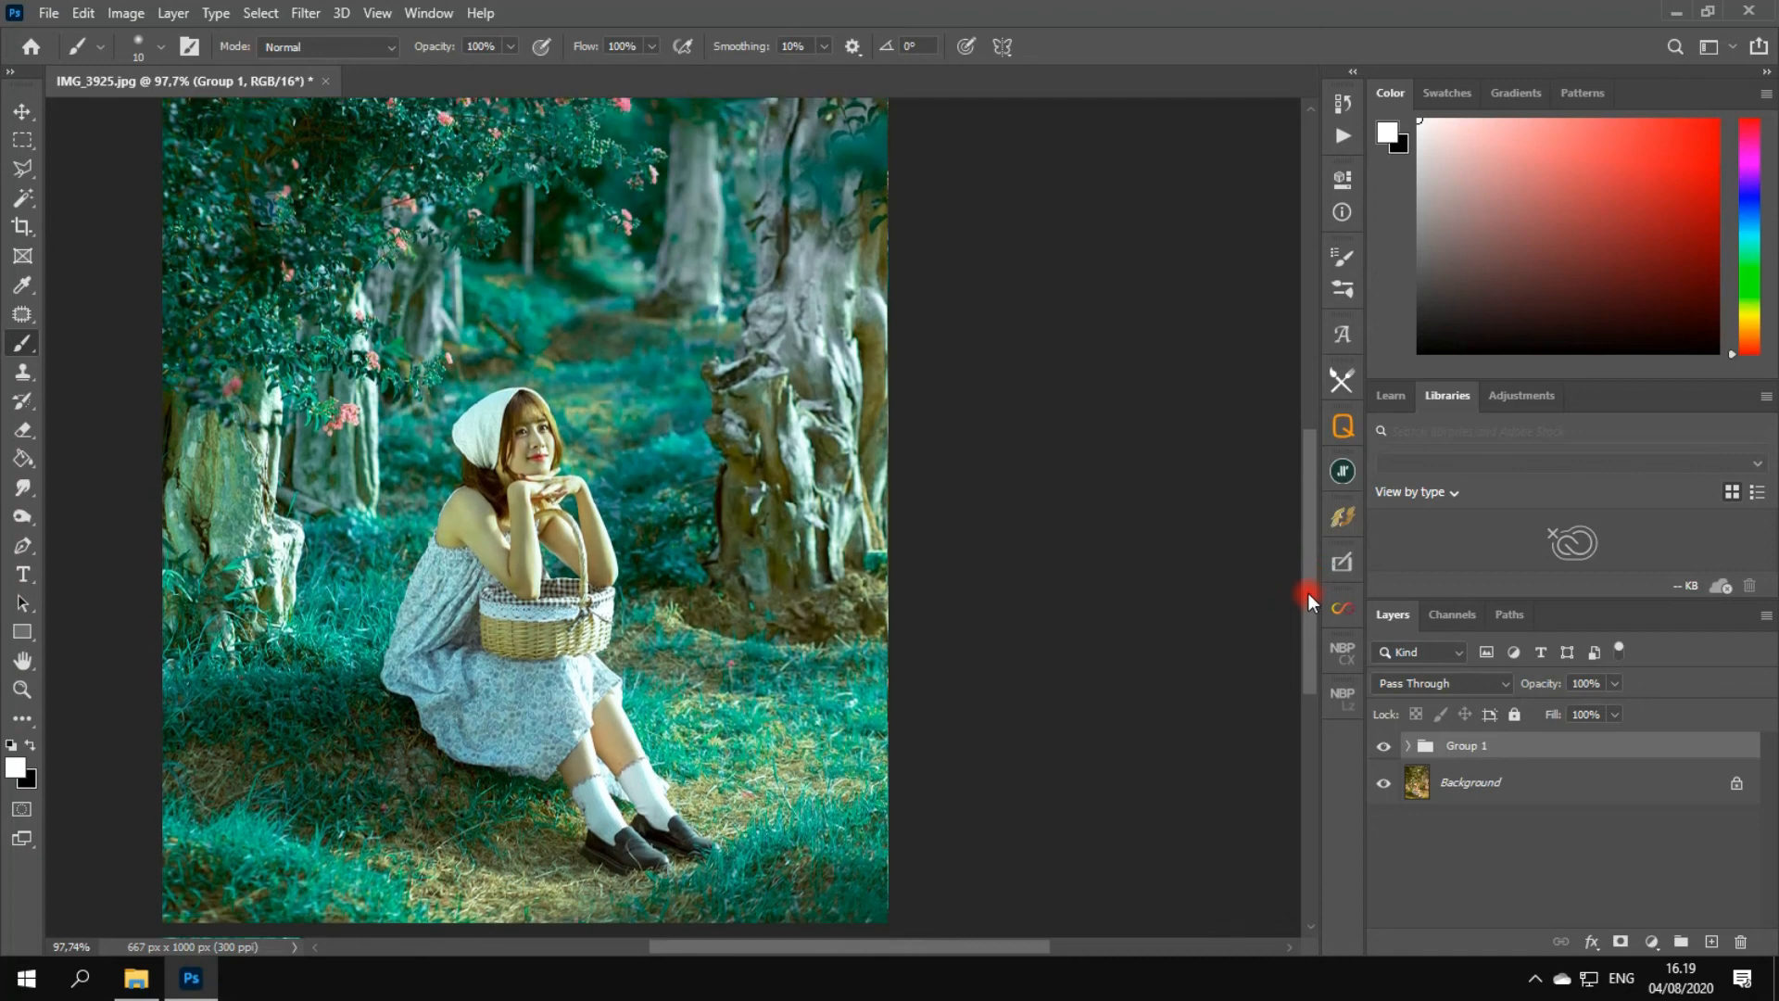
{"action": "left_click", "coordinate": [1385, 749]}
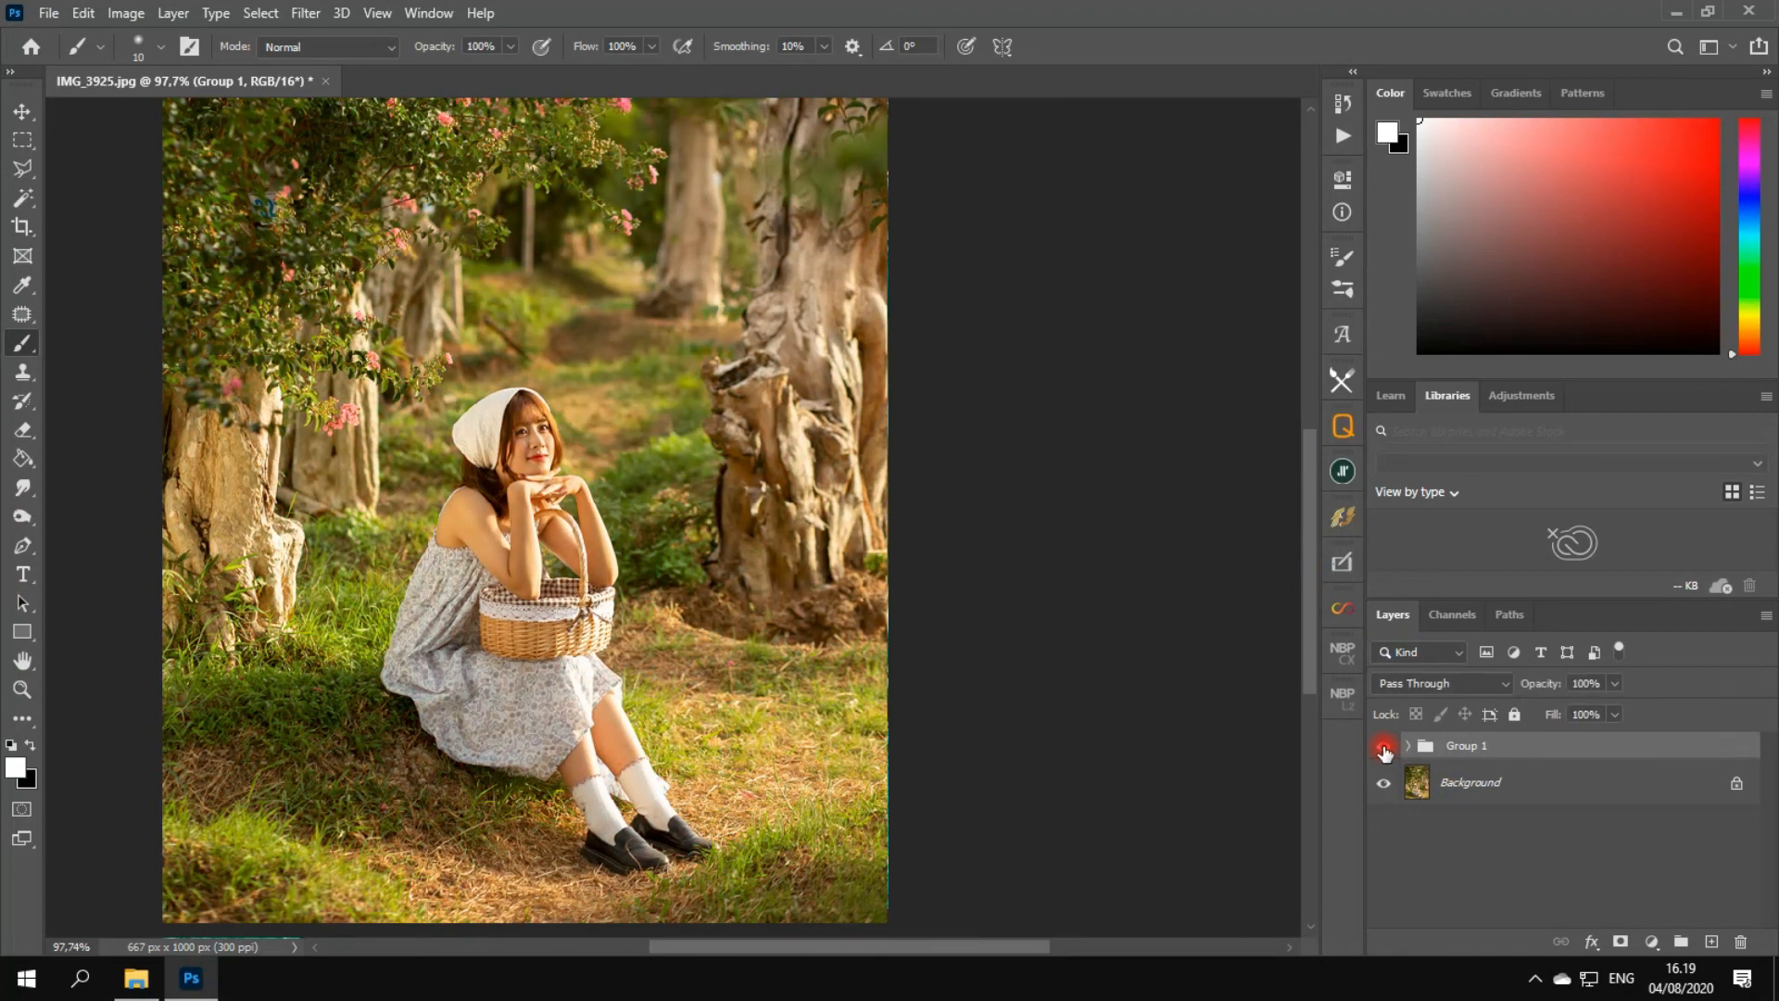
{"action": "left_click", "coordinate": [1385, 749]}
{"action": "left_click", "coordinate": [1384, 749]}
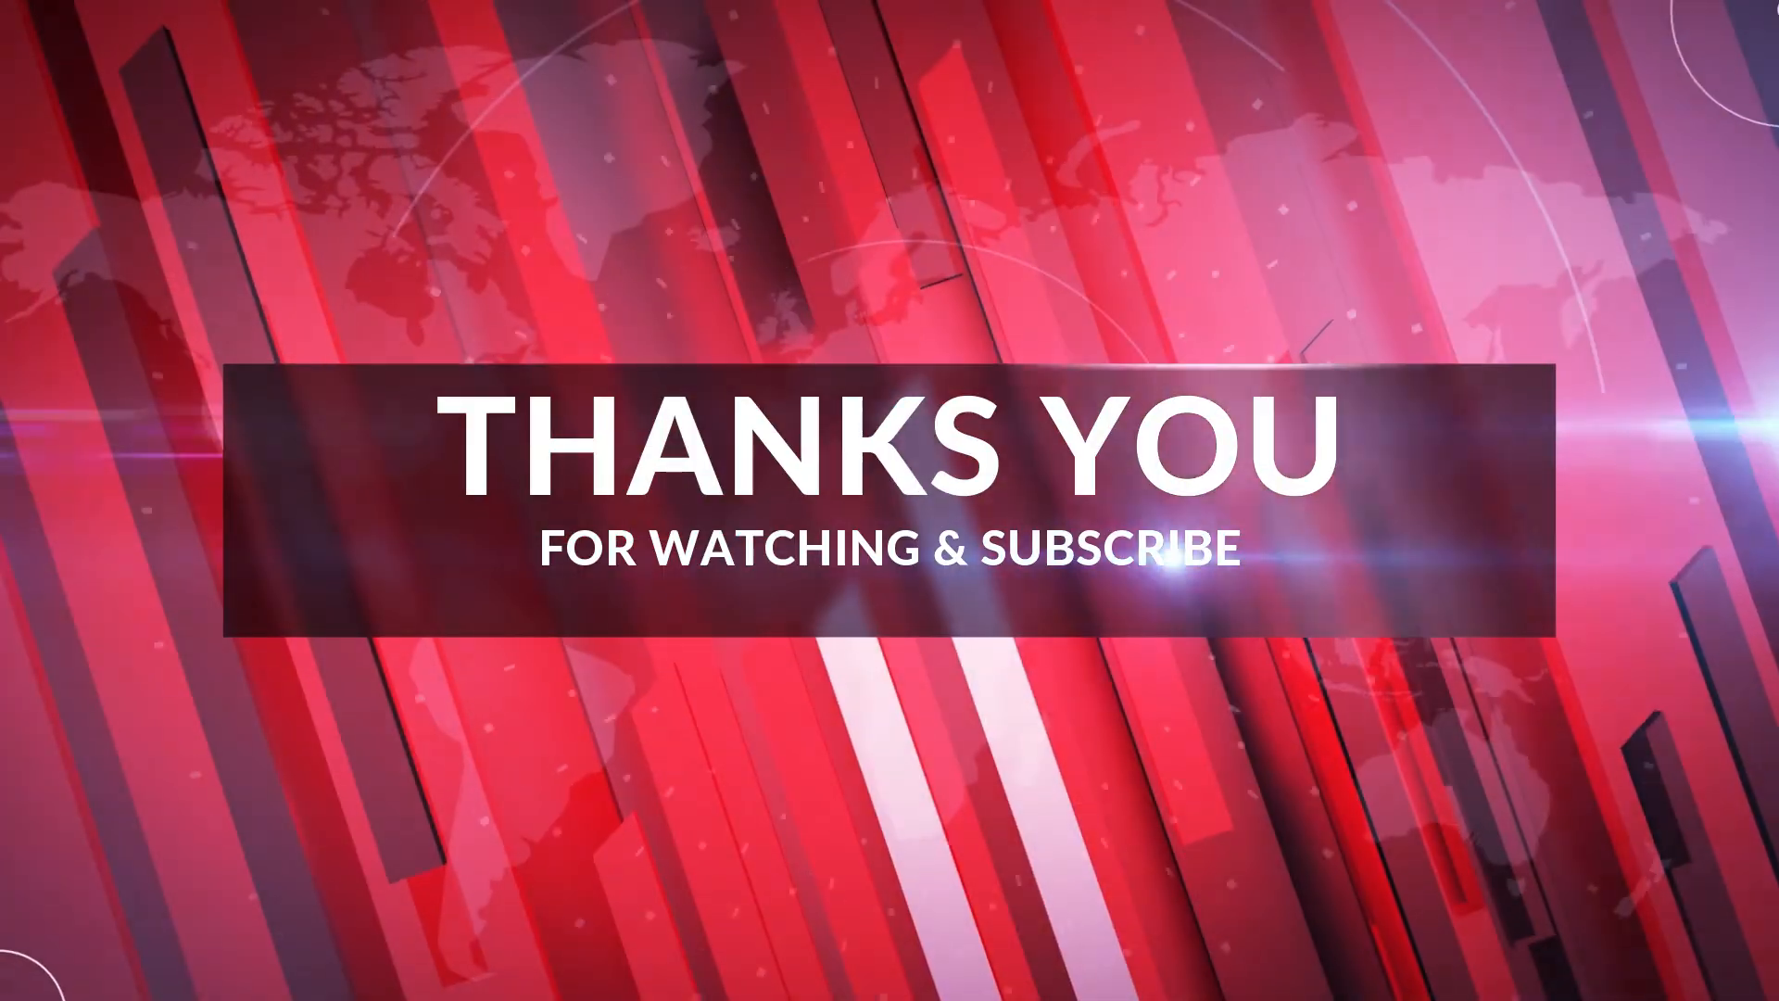